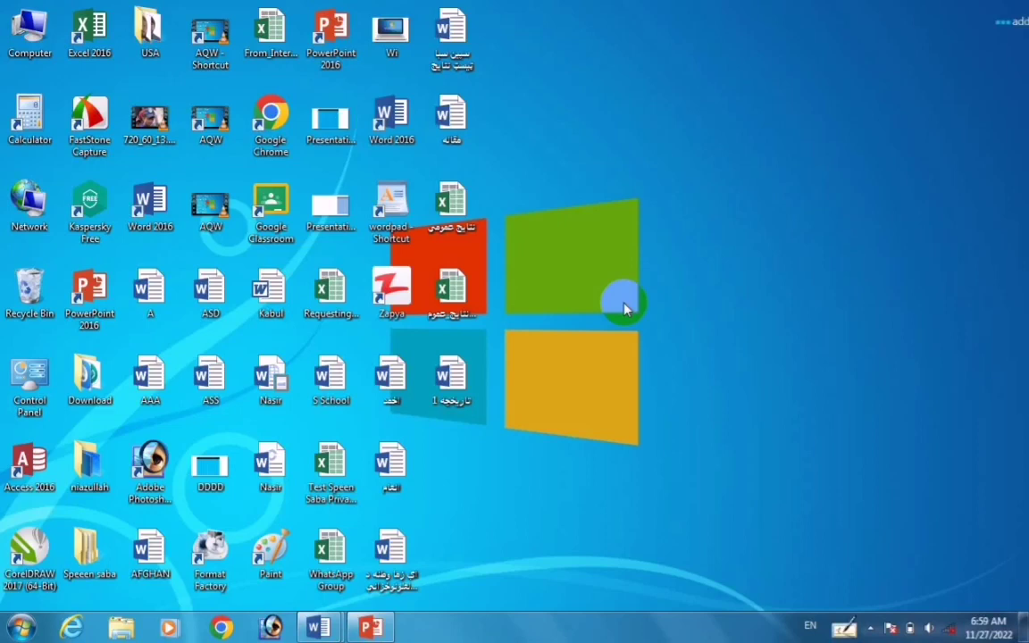
Step: Refresh the desktop three times
{"action": "right_click", "coordinate": [698, 204]}
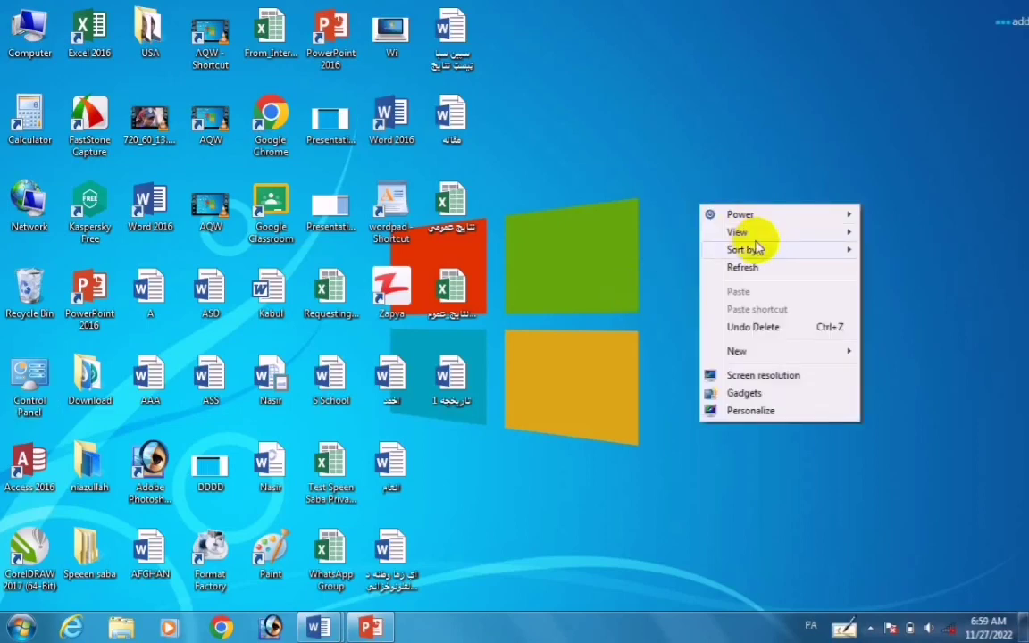
{"action": "left_click", "coordinate": [753, 267]}
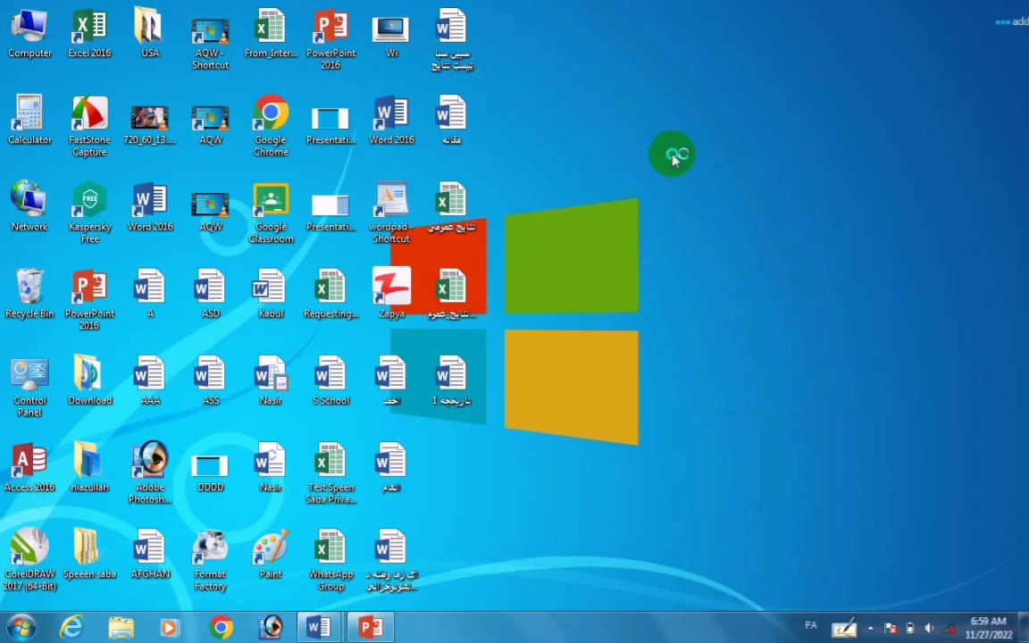
{"action": "right_click", "coordinate": [672, 154]}
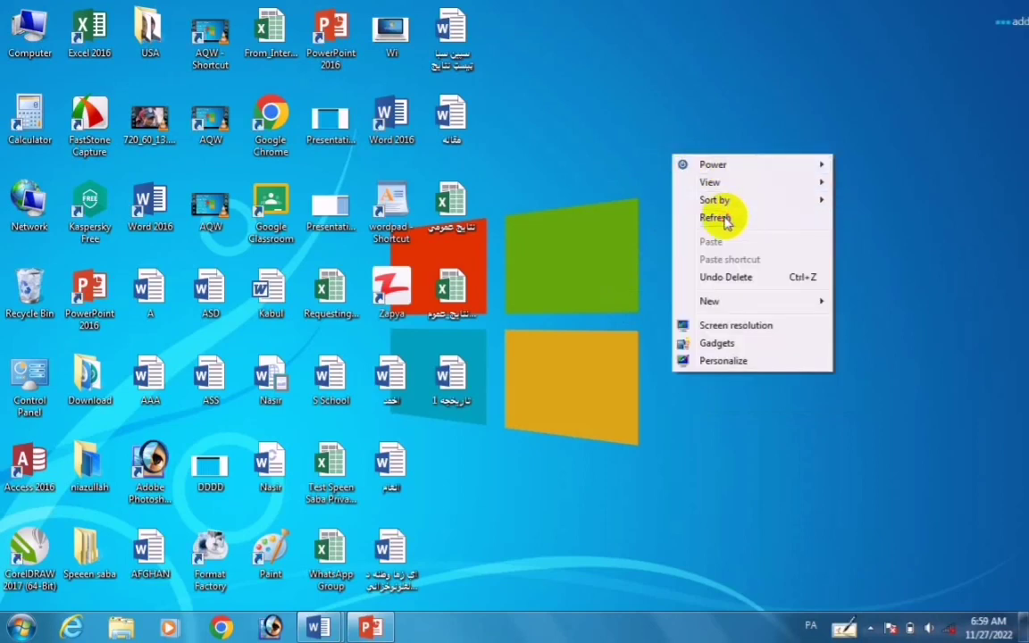
{"action": "left_click", "coordinate": [725, 222]}
{"action": "right_click", "coordinate": [729, 215]}
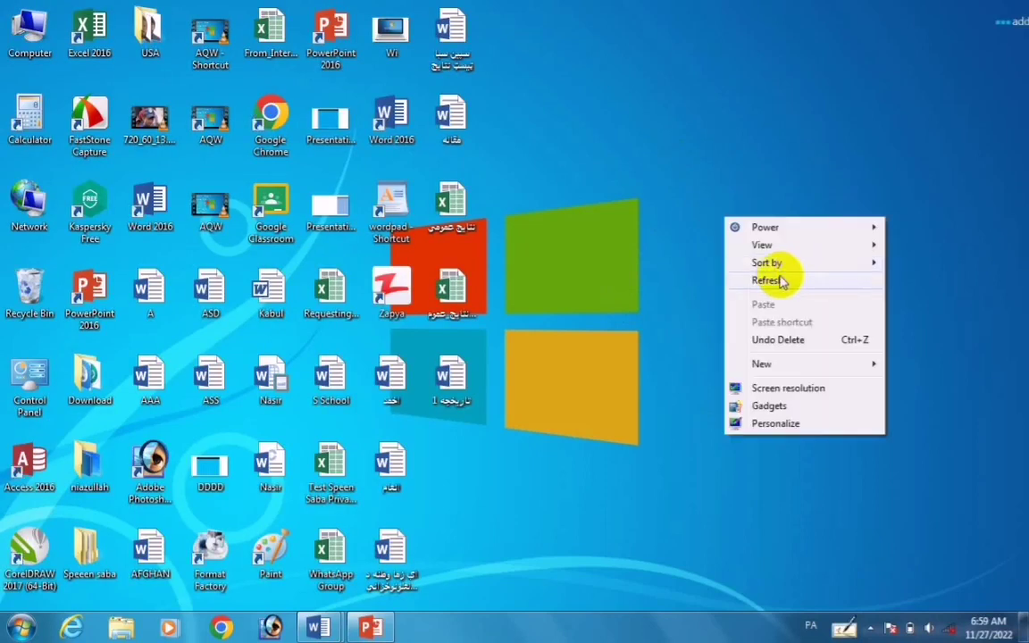
{"action": "left_click", "coordinate": [782, 281]}
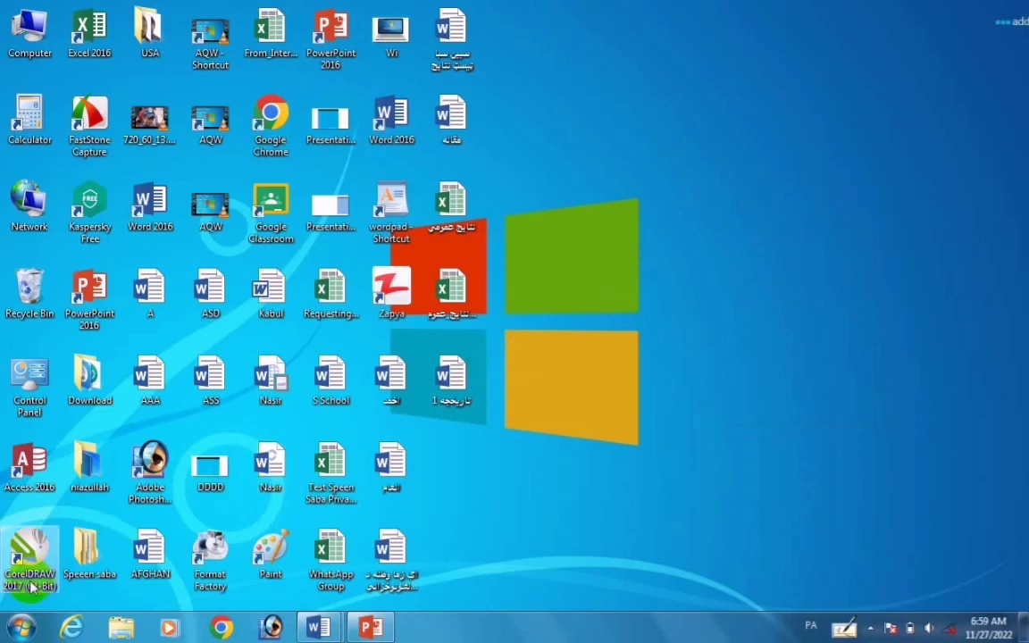
Step: Open the Start menu customization options through the Control Panel's Taskbar and Start Menu settings
{"action": "left_click", "coordinate": [22, 629]}
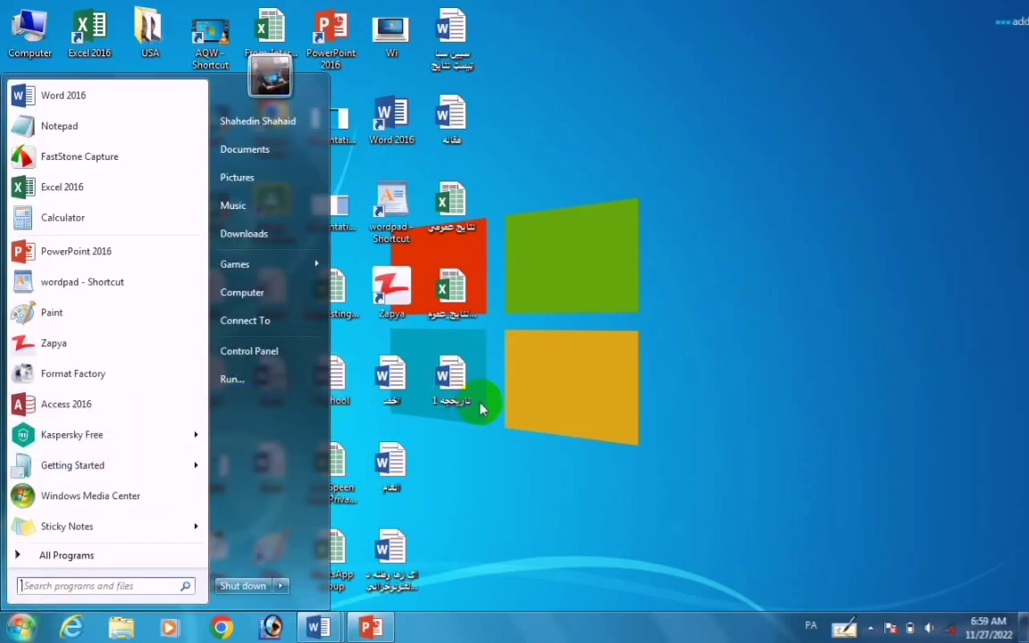
{"action": "left_click", "coordinate": [582, 409]}
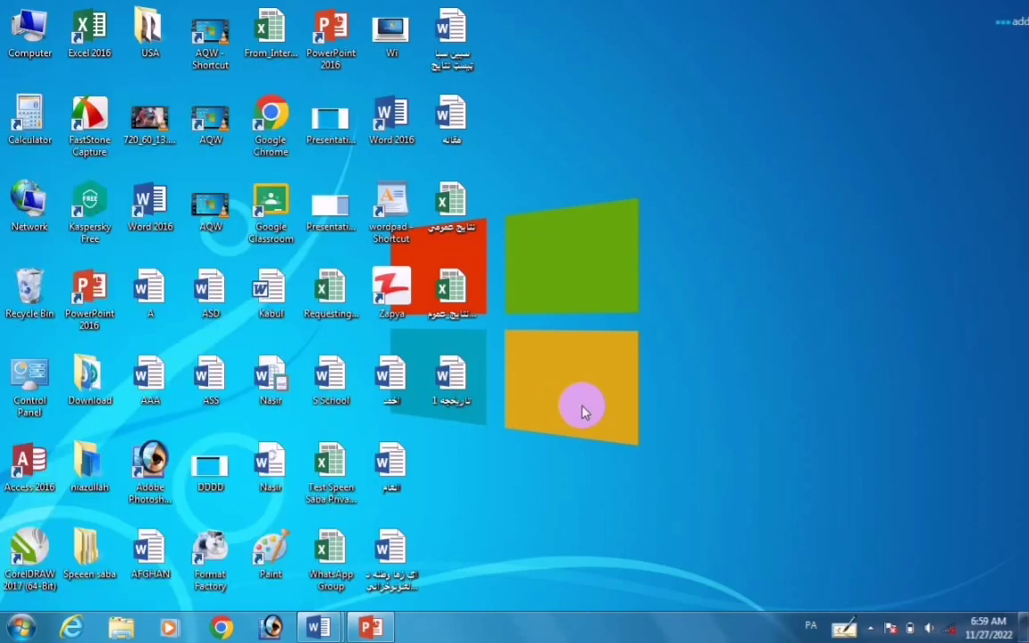
{"action": "double_click", "coordinate": [24, 385]}
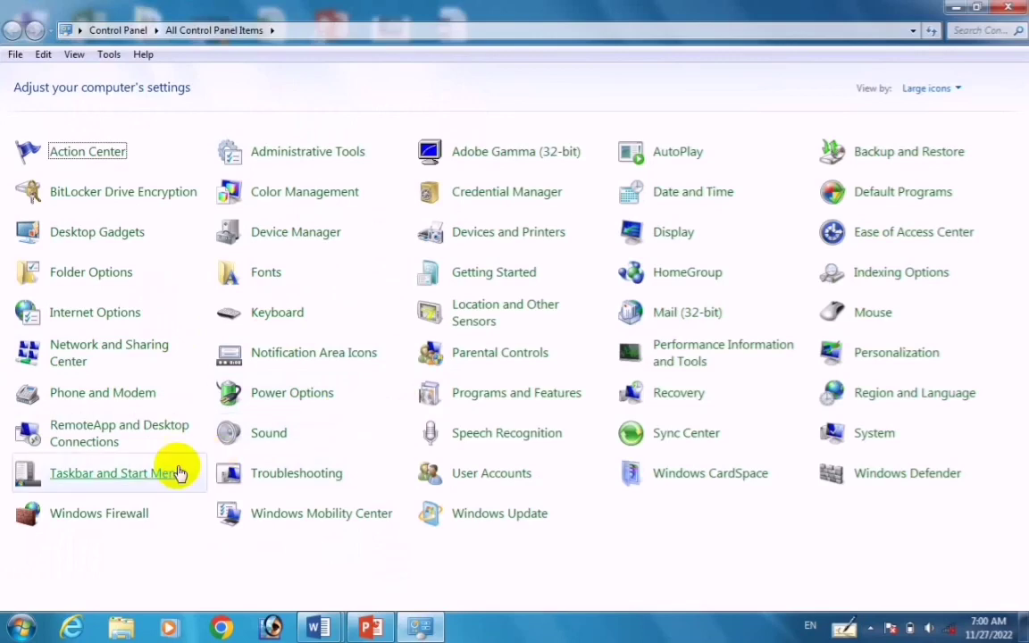
{"action": "left_click", "coordinate": [144, 480]}
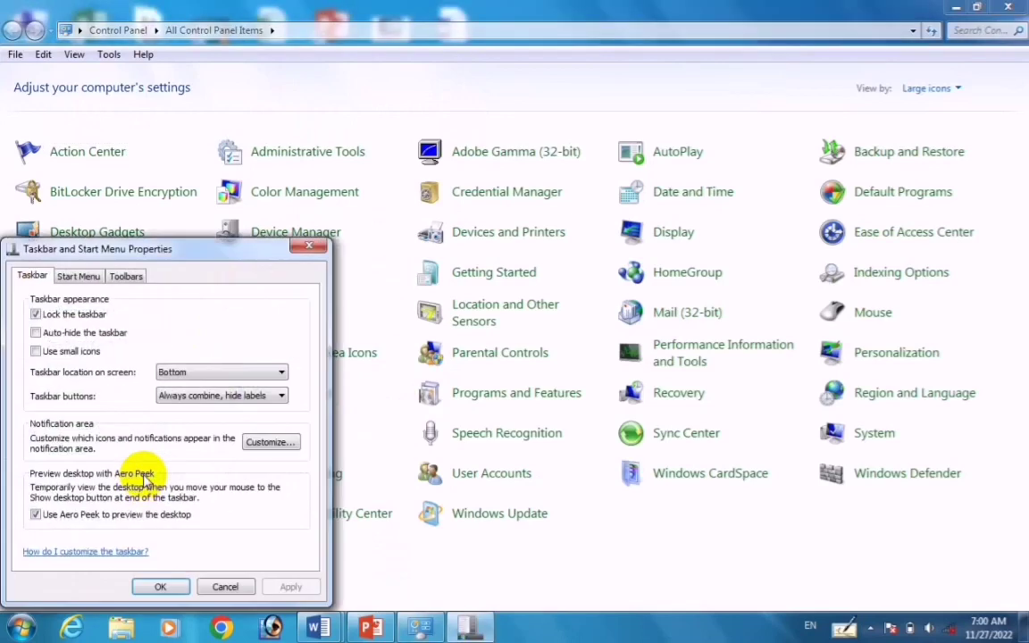
{"action": "left_click", "coordinate": [78, 276]}
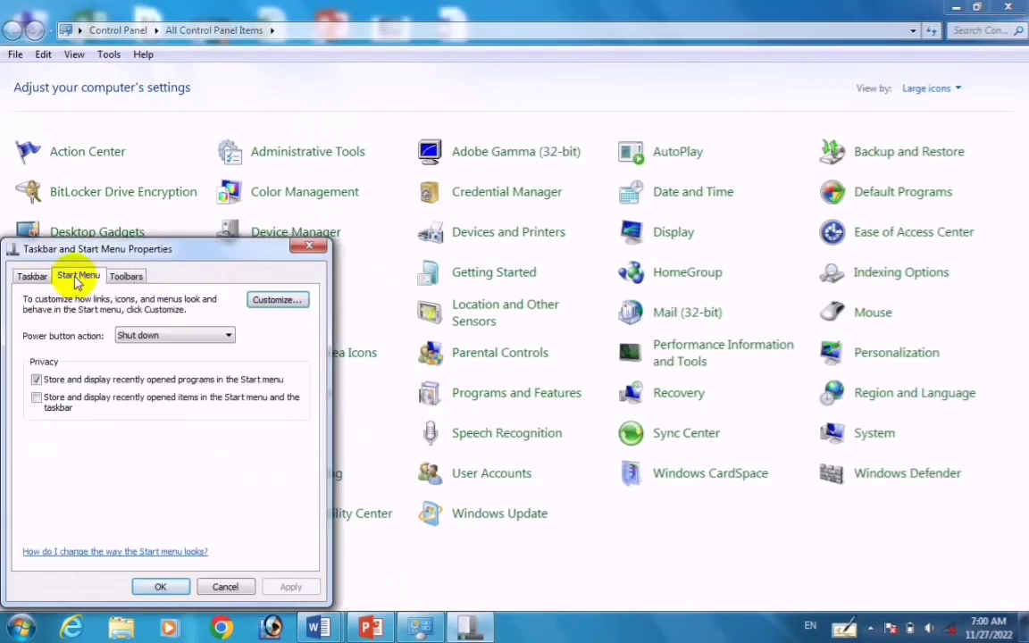
{"action": "left_click", "coordinate": [279, 300]}
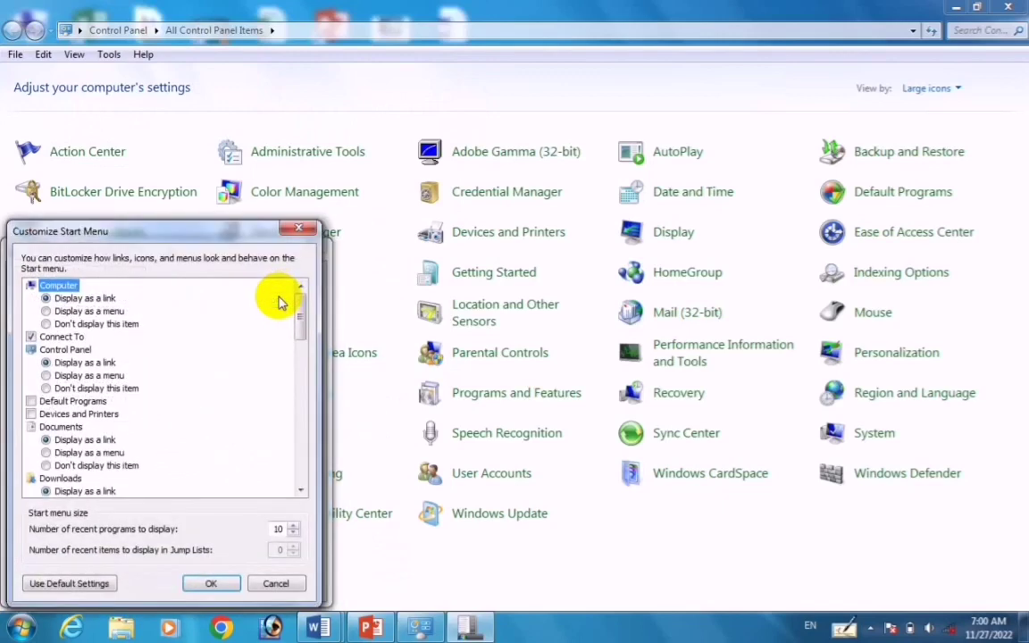
Step: Enable the Help item for the Start menu, apply the change and check the Start menu
{"action": "left_click_drag", "start_coordinate": [296, 308], "coordinate": [298, 361]}
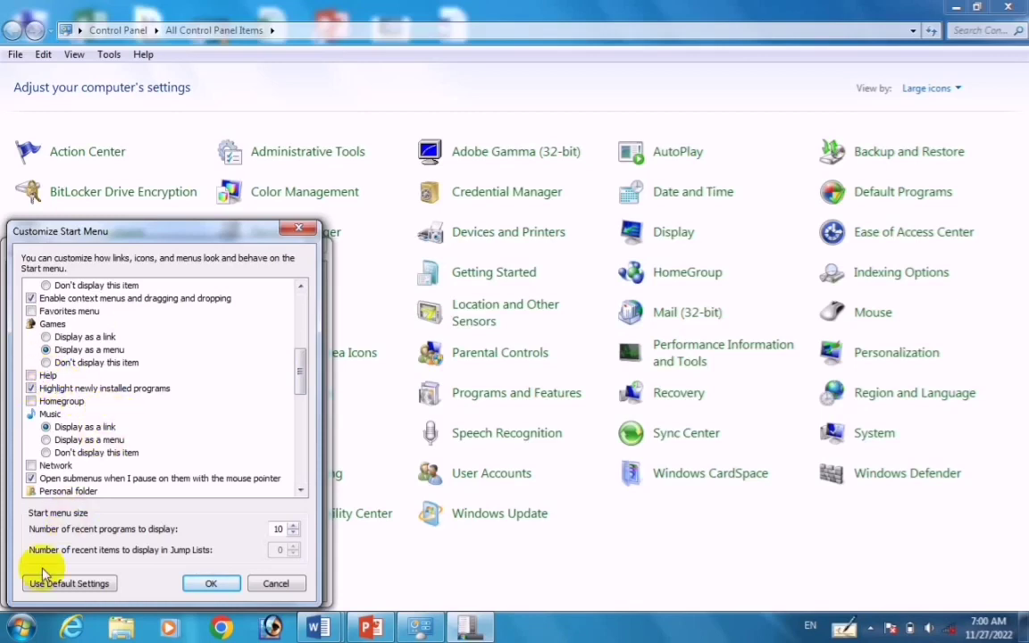
{"action": "left_click", "coordinate": [21, 627]}
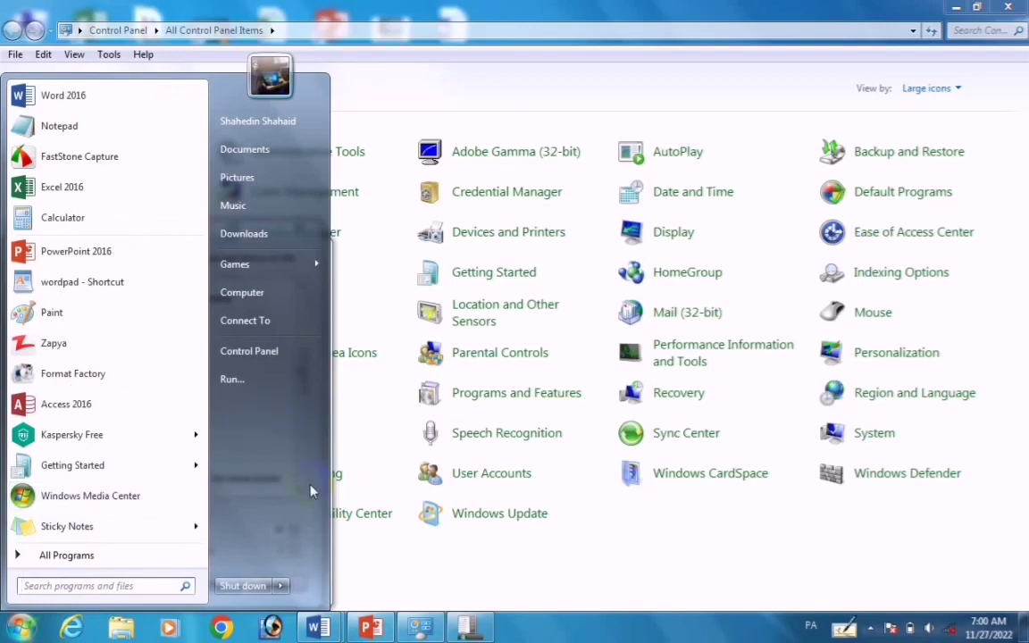
{"action": "left_click", "coordinate": [466, 625]}
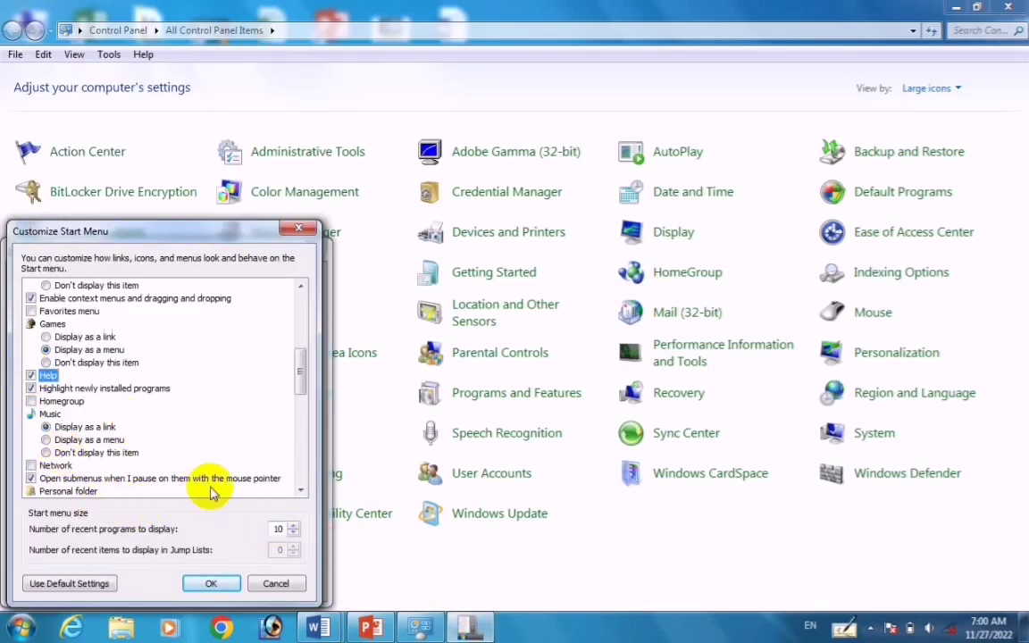
{"action": "left_click", "coordinate": [209, 583]}
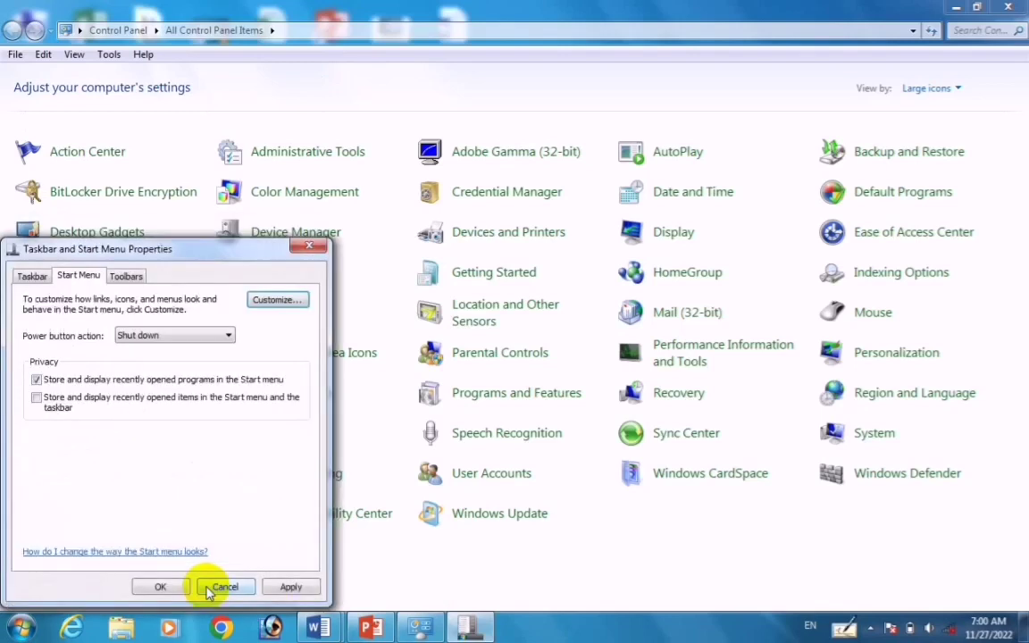
{"action": "left_click", "coordinate": [289, 587]}
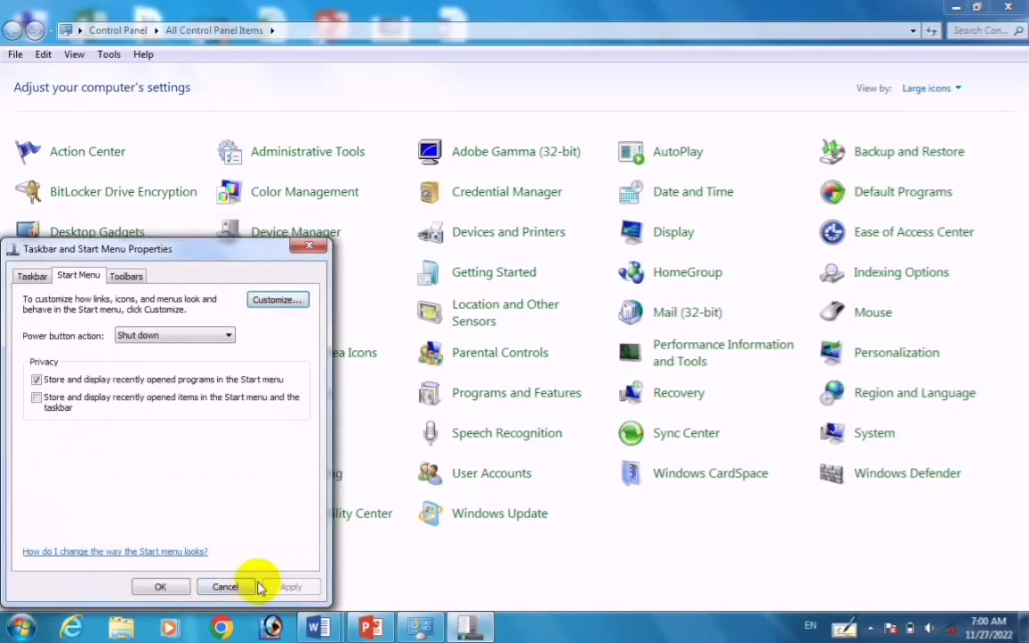
{"action": "left_click", "coordinate": [22, 628]}
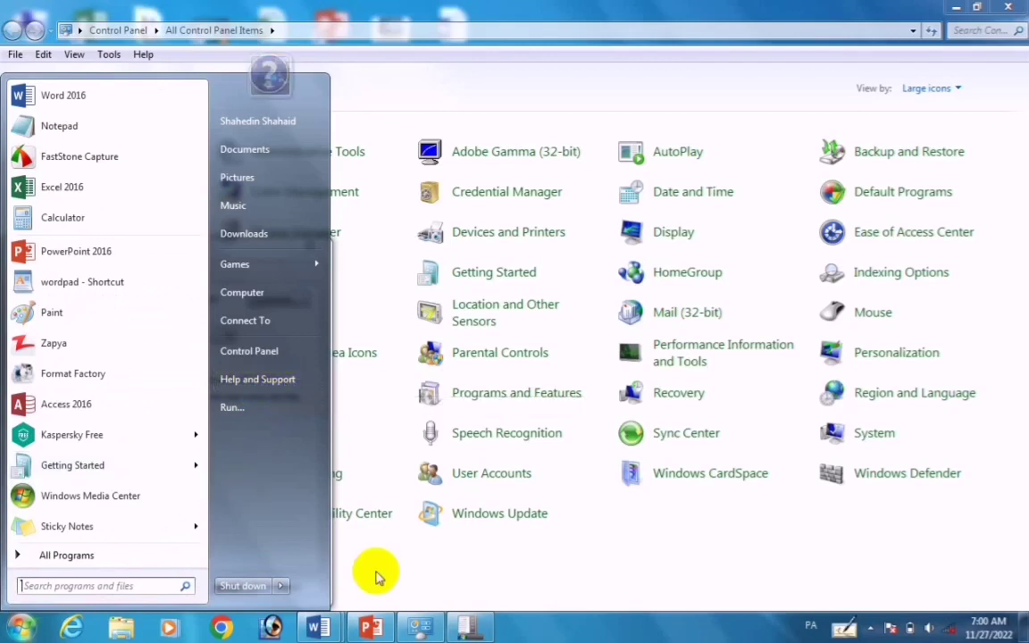
Step: Disable the Help item in the Start menu customization, apply the change and check the Start menu again
{"action": "left_click", "coordinate": [473, 630]}
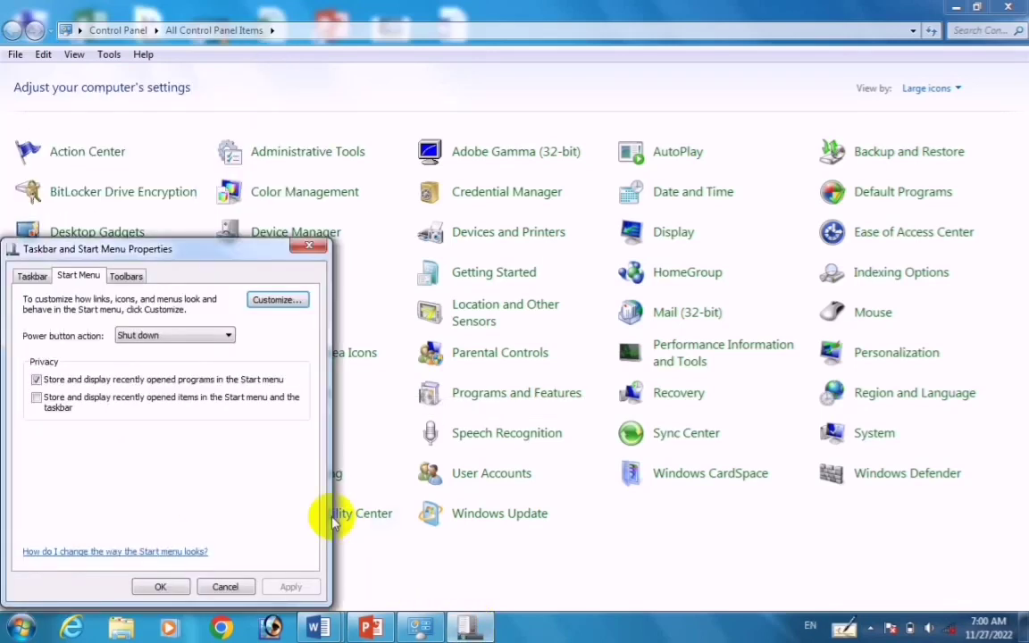
{"action": "left_click", "coordinate": [277, 300]}
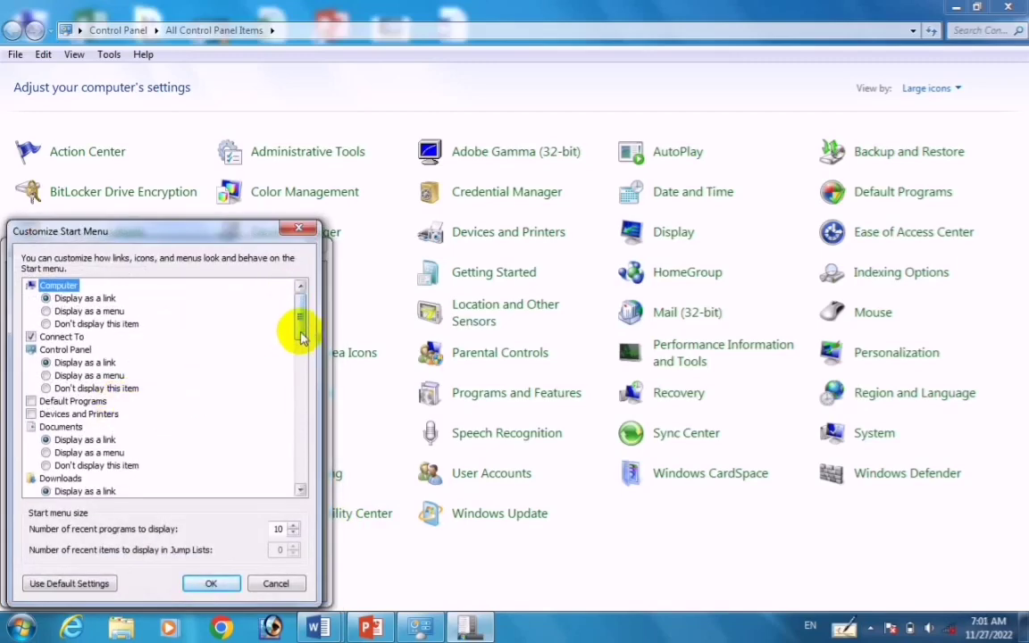
{"action": "left_click_drag", "start_coordinate": [303, 331], "coordinate": [302, 376]}
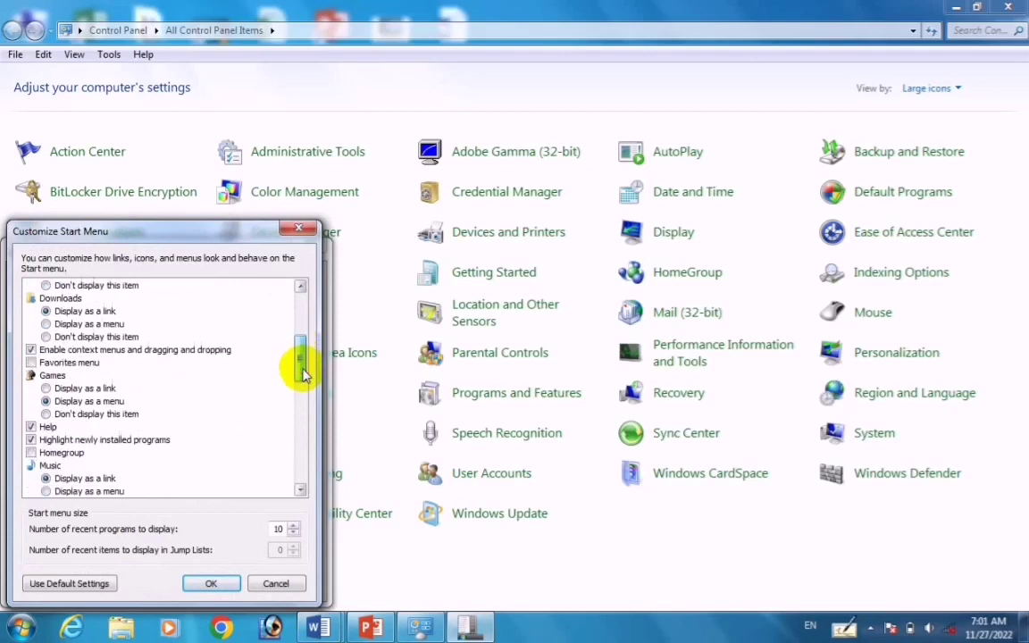
{"action": "left_click", "coordinate": [32, 427]}
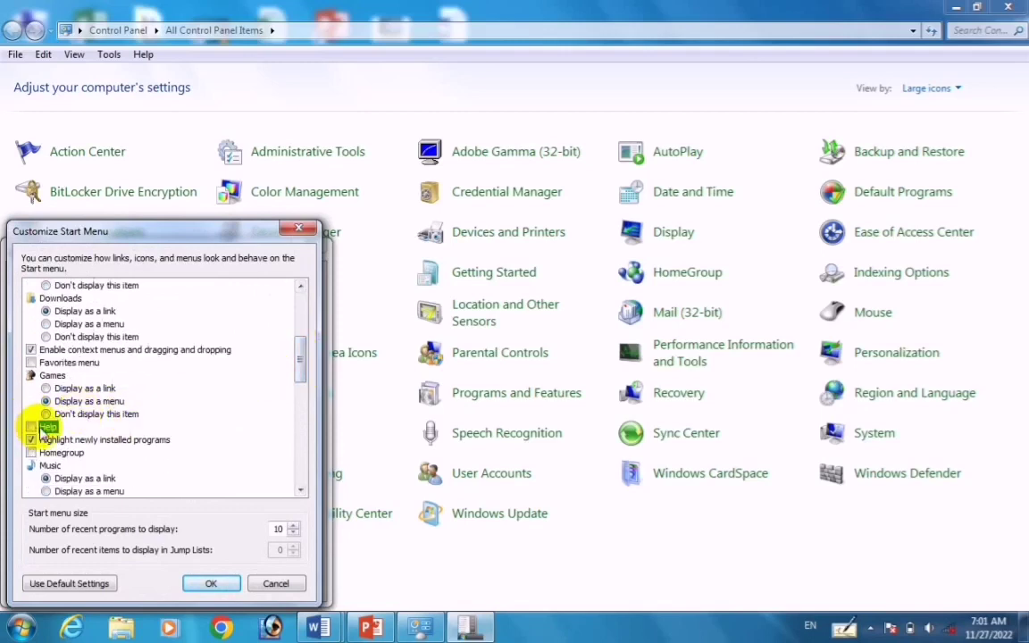
{"action": "left_click", "coordinate": [211, 583]}
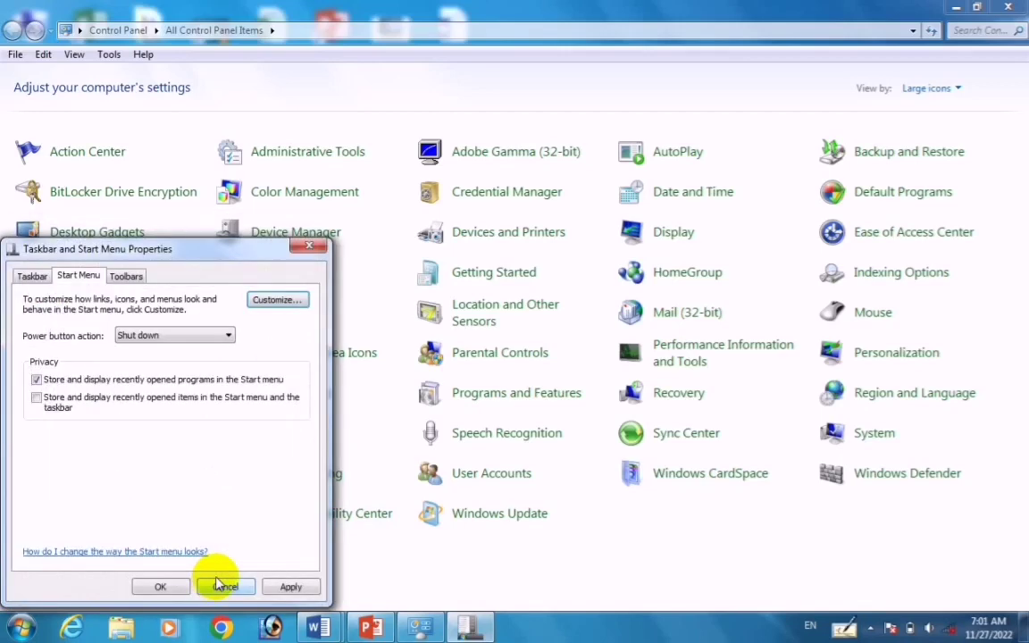
{"action": "left_click", "coordinate": [292, 587]}
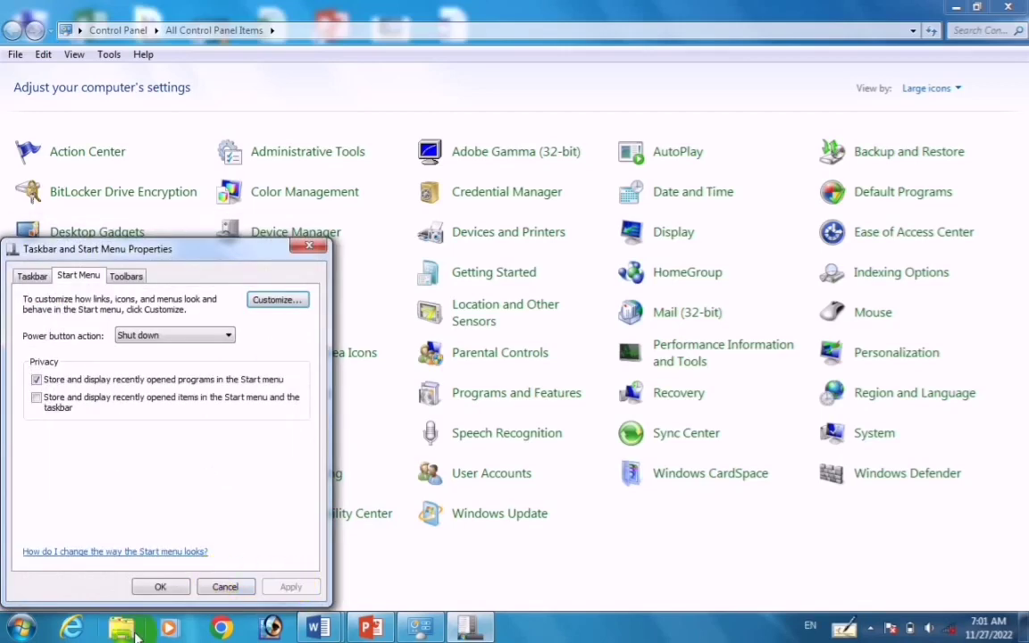
{"action": "left_click", "coordinate": [21, 628]}
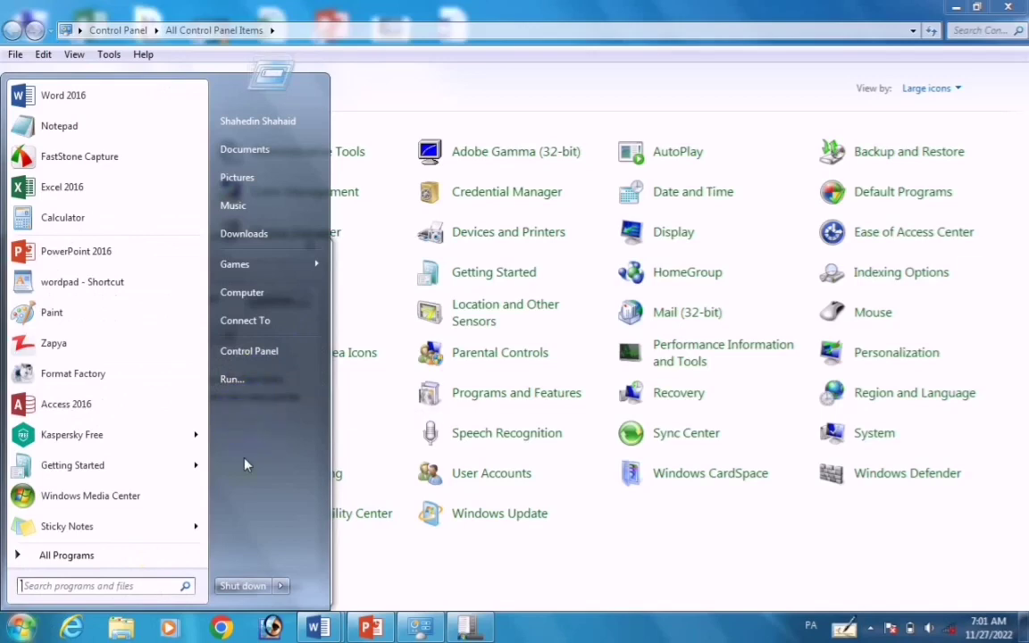
Step: Reopen the Start menu customization options and look through the Games, Help and Music entries
{"action": "left_click", "coordinate": [469, 621]}
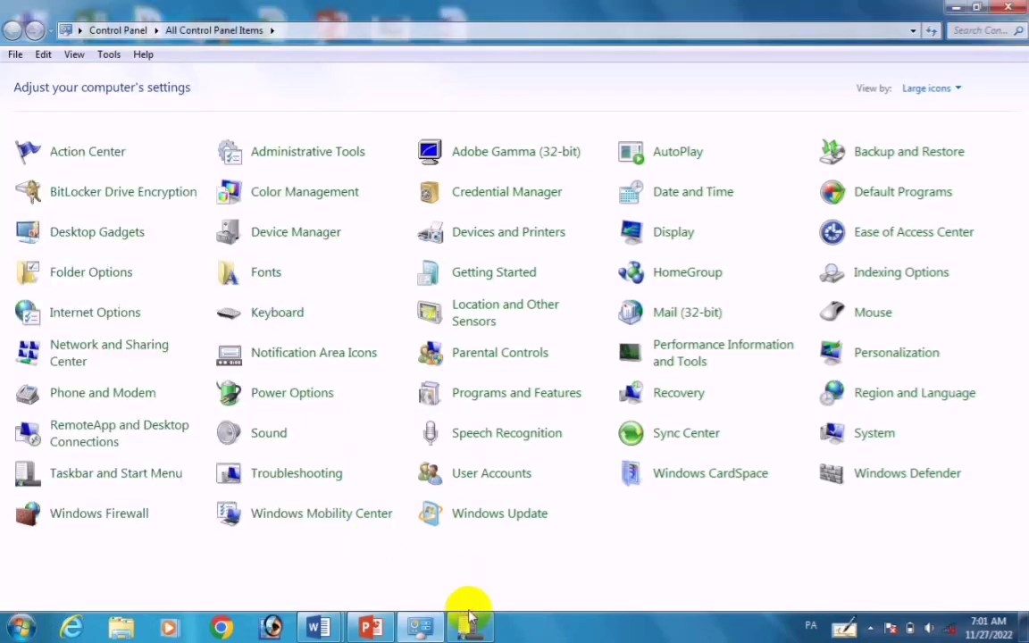
{"action": "left_click", "coordinate": [467, 622]}
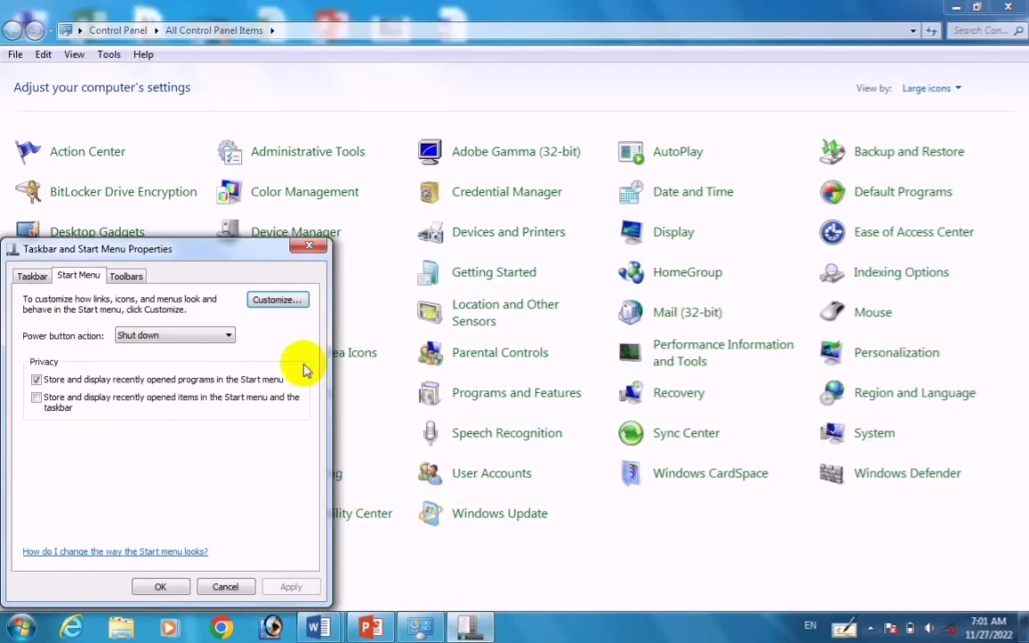
{"action": "left_click", "coordinate": [280, 300]}
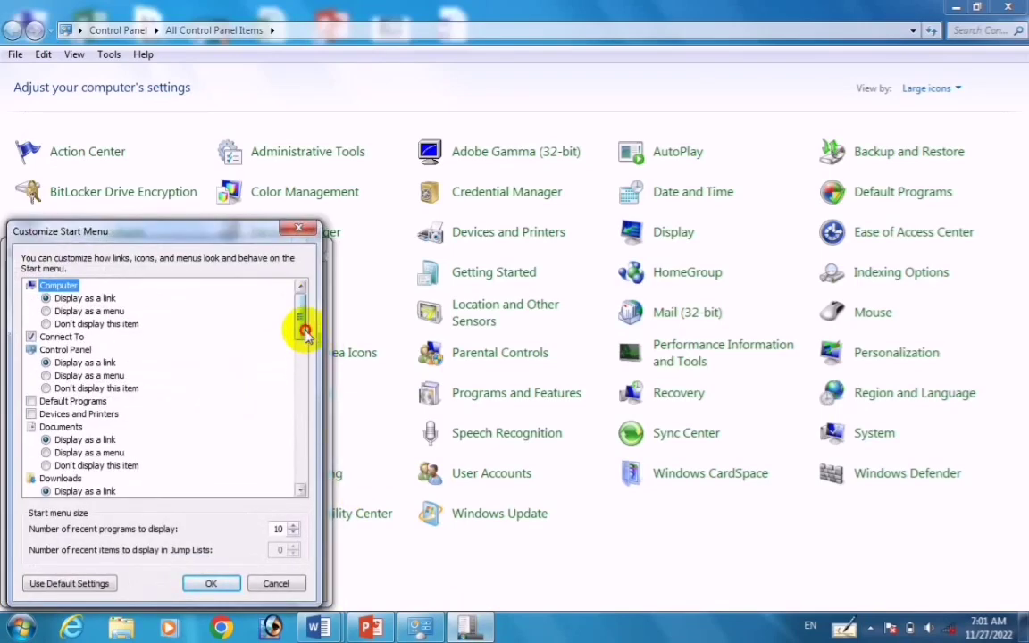
{"action": "left_click_drag", "start_coordinate": [305, 332], "coordinate": [305, 387]}
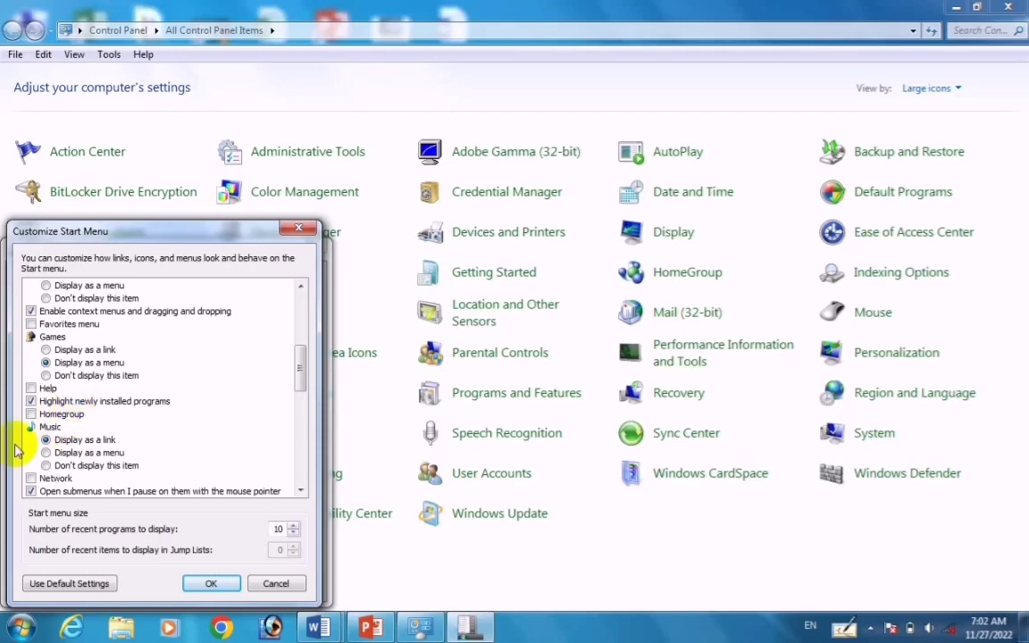
Step: Examine the Start menu's program shortcuts and its All Programs list
{"action": "left_click", "coordinate": [20, 628]}
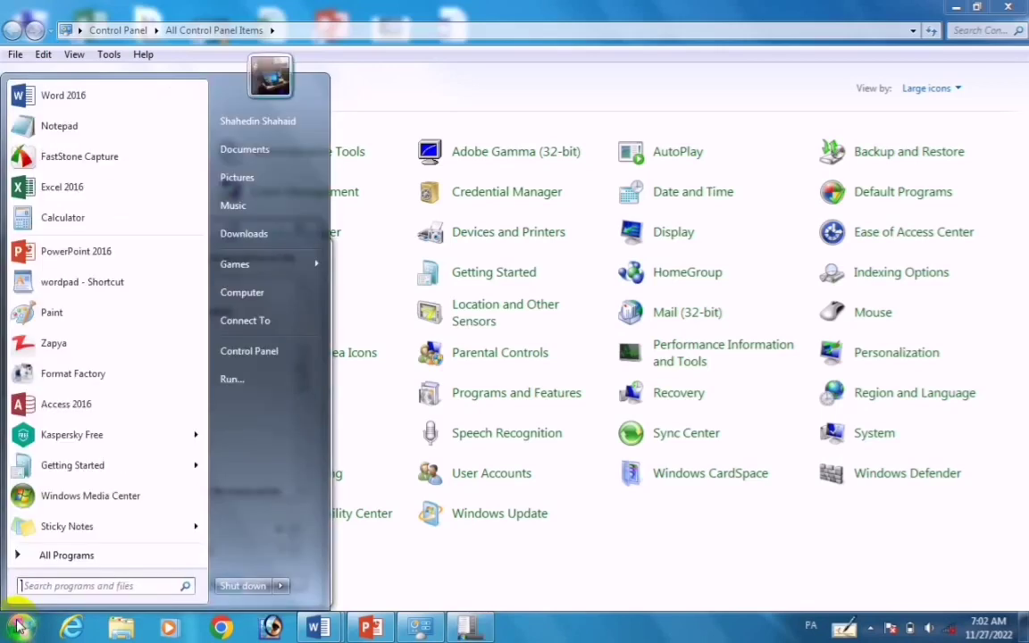
{"action": "left_click", "coordinate": [67, 555]}
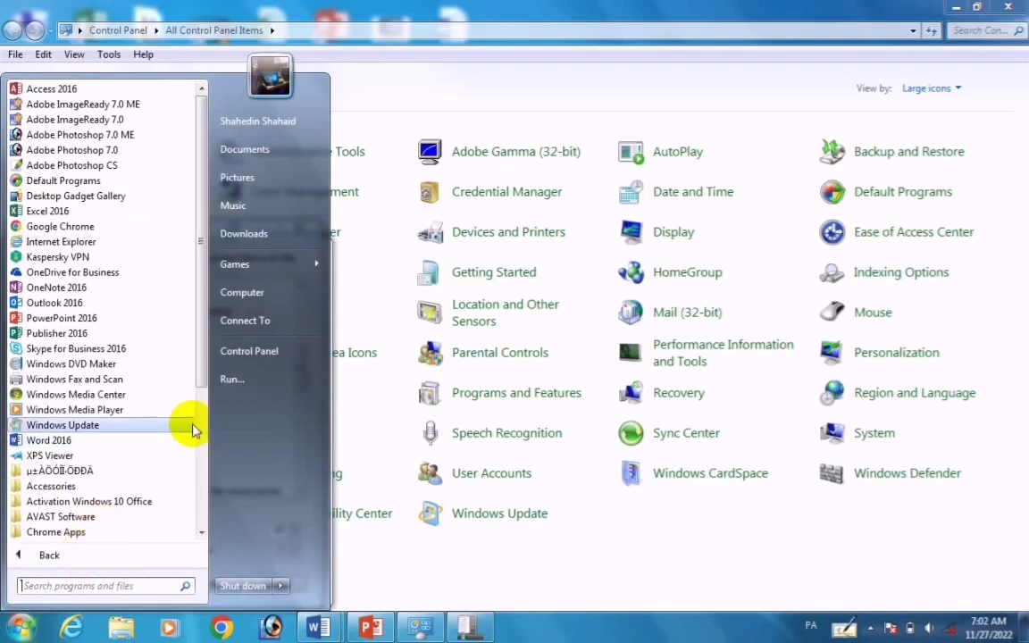
{"action": "left_click_drag", "start_coordinate": [204, 374], "coordinate": [202, 339]}
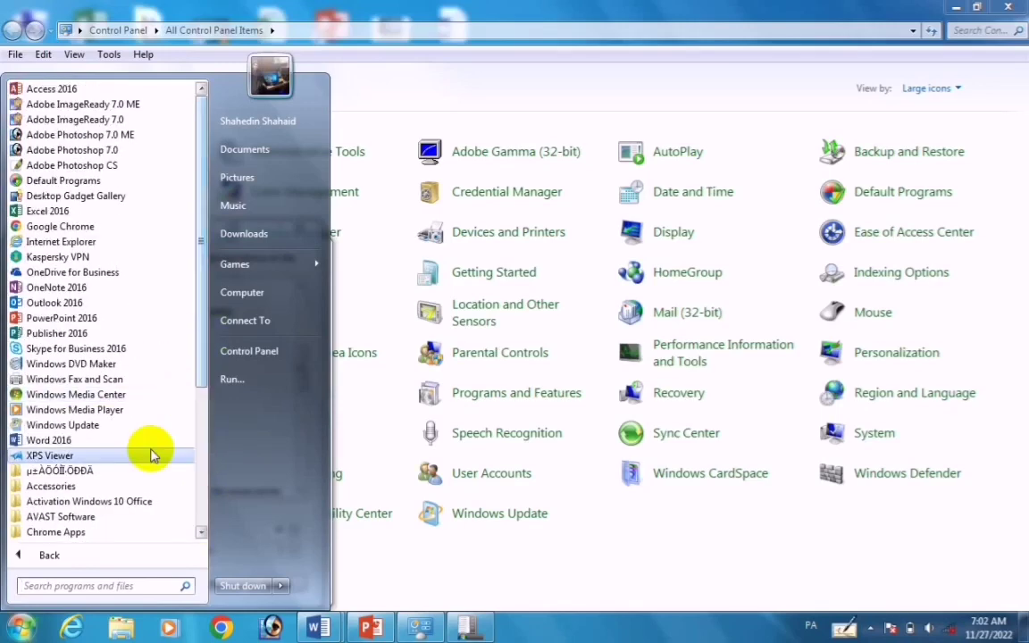
{"action": "left_click", "coordinate": [70, 555]}
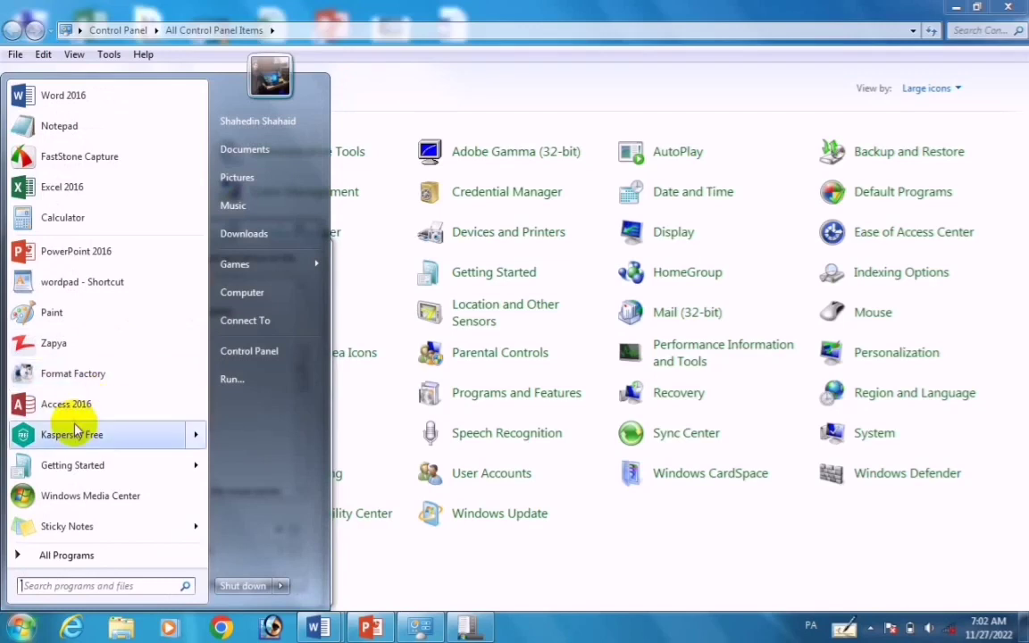
{"action": "mouse_move", "coordinate": [61, 447]}
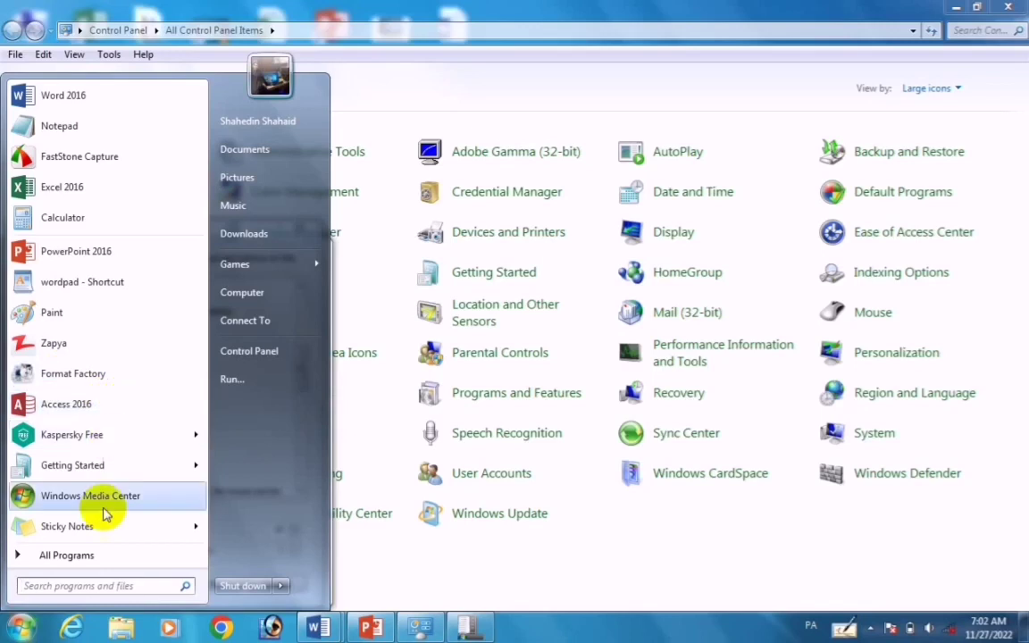
{"action": "left_click", "coordinate": [464, 628]}
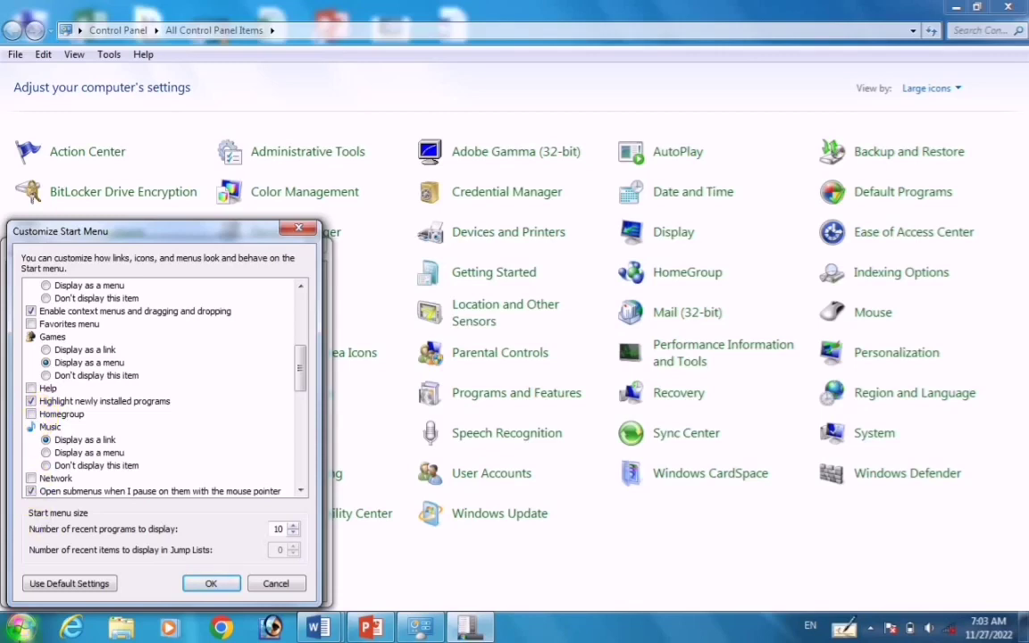
{"action": "left_click", "coordinate": [19, 628]}
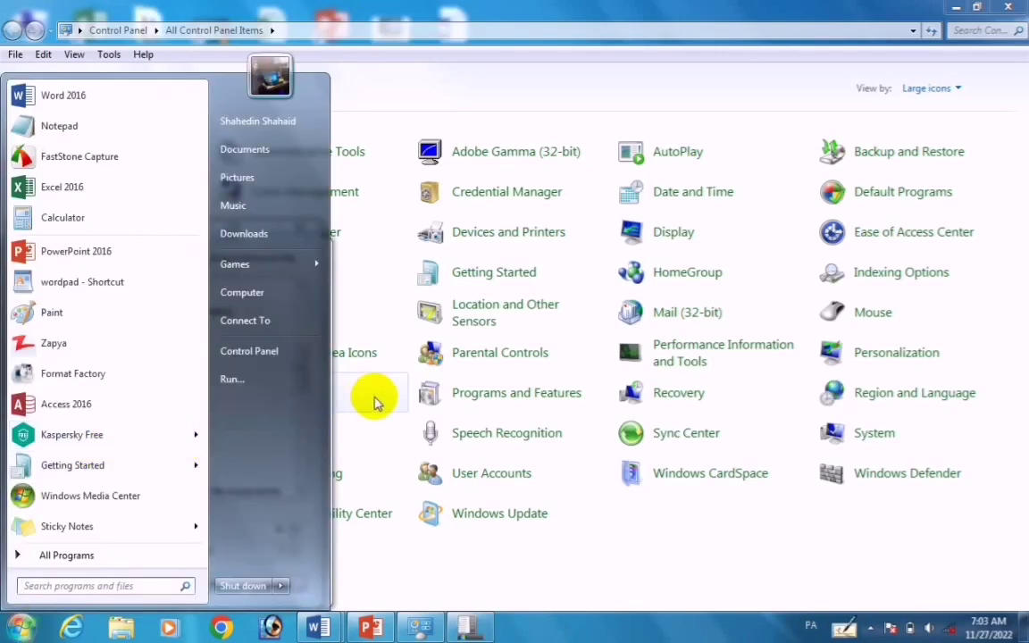
Step: Enable the Homegroup item in the Start menu customization, apply the change and check the Start menu
{"action": "left_click", "coordinate": [466, 626]}
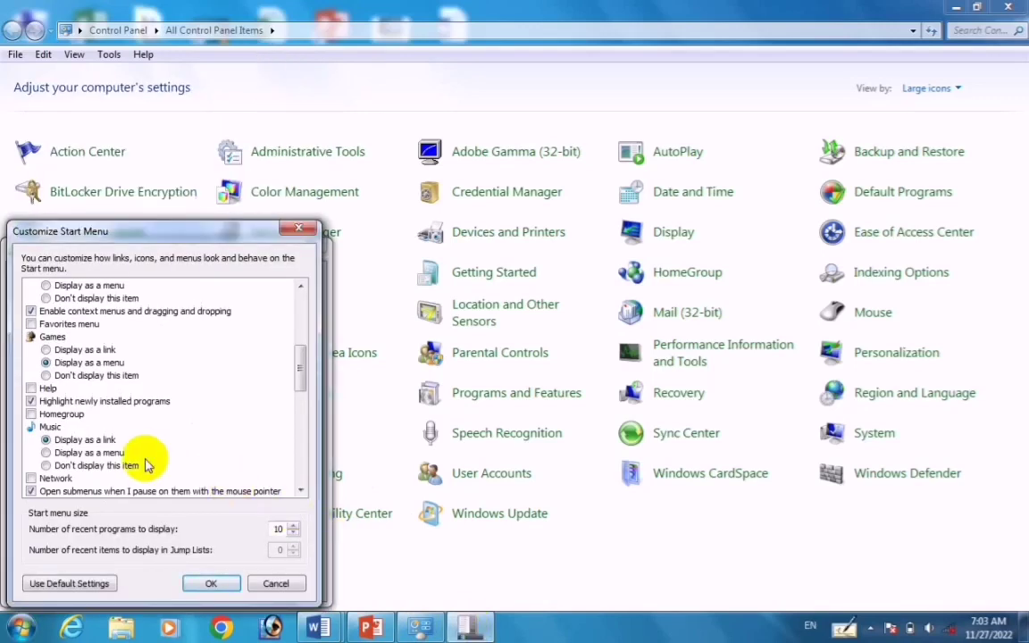
{"action": "left_click", "coordinate": [31, 415]}
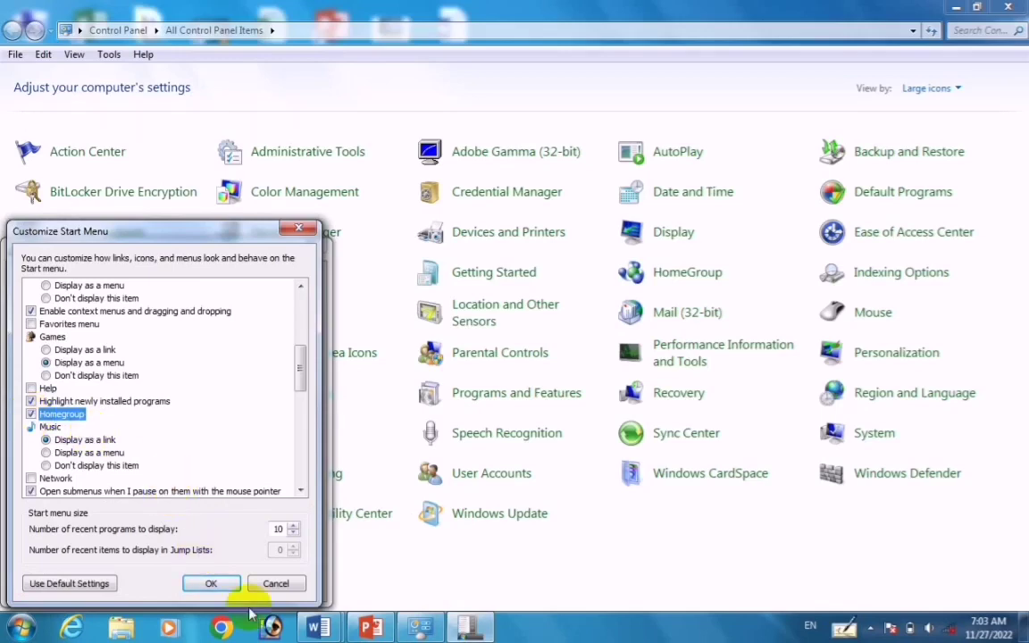
{"action": "left_click", "coordinate": [210, 582]}
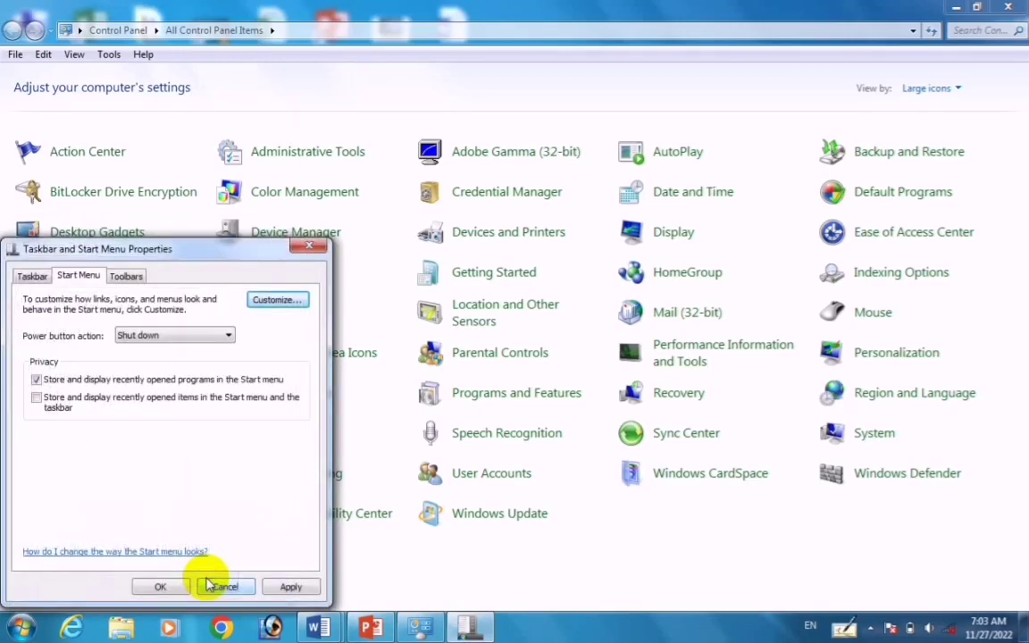
{"action": "left_click", "coordinate": [291, 587]}
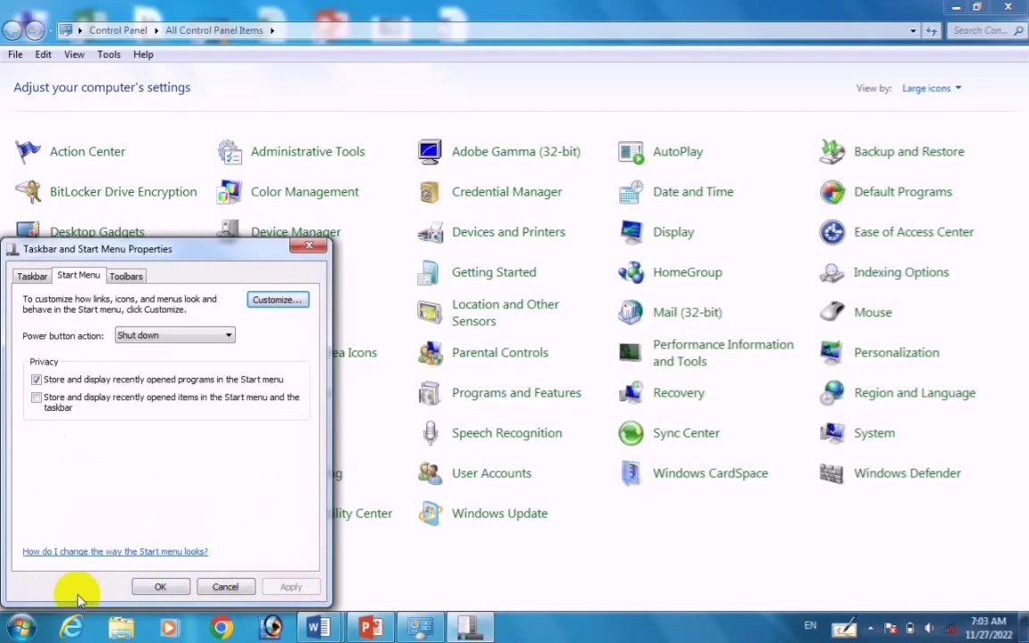
{"action": "left_click", "coordinate": [13, 636]}
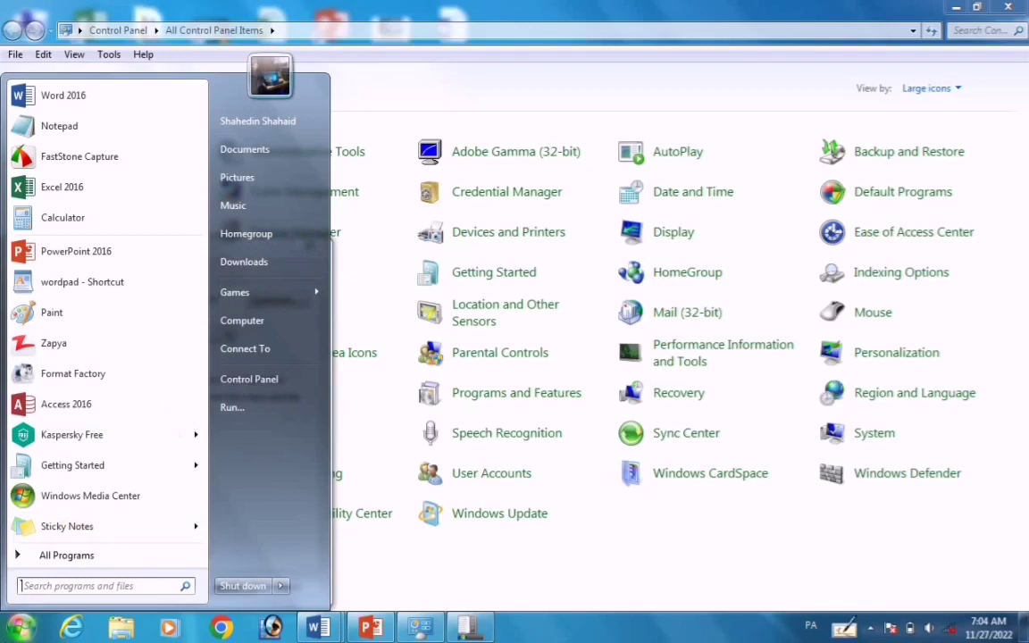
{"action": "left_click", "coordinate": [21, 628]}
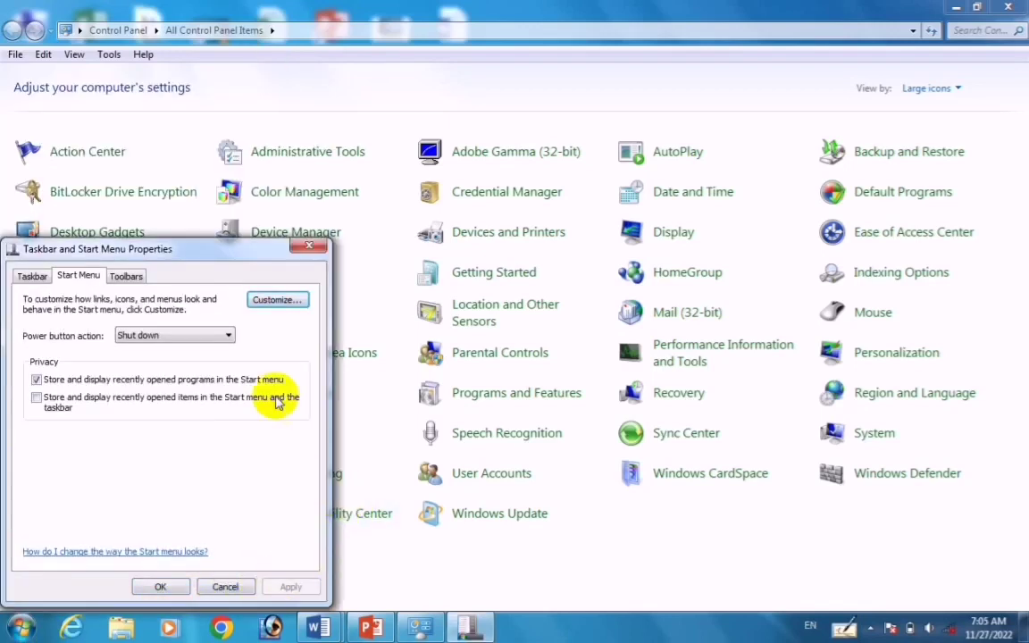
Step: Disable the Homegroup item in the Start menu customization, apply the change and check the Start menu again
{"action": "left_click", "coordinate": [281, 301]}
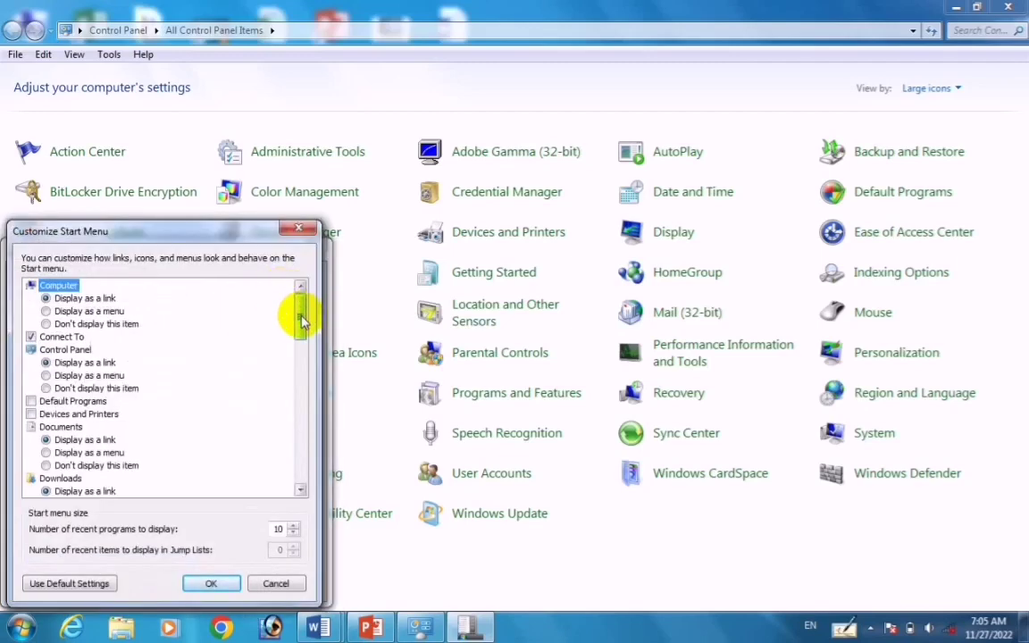
{"action": "left_click_drag", "start_coordinate": [301, 319], "coordinate": [301, 377]}
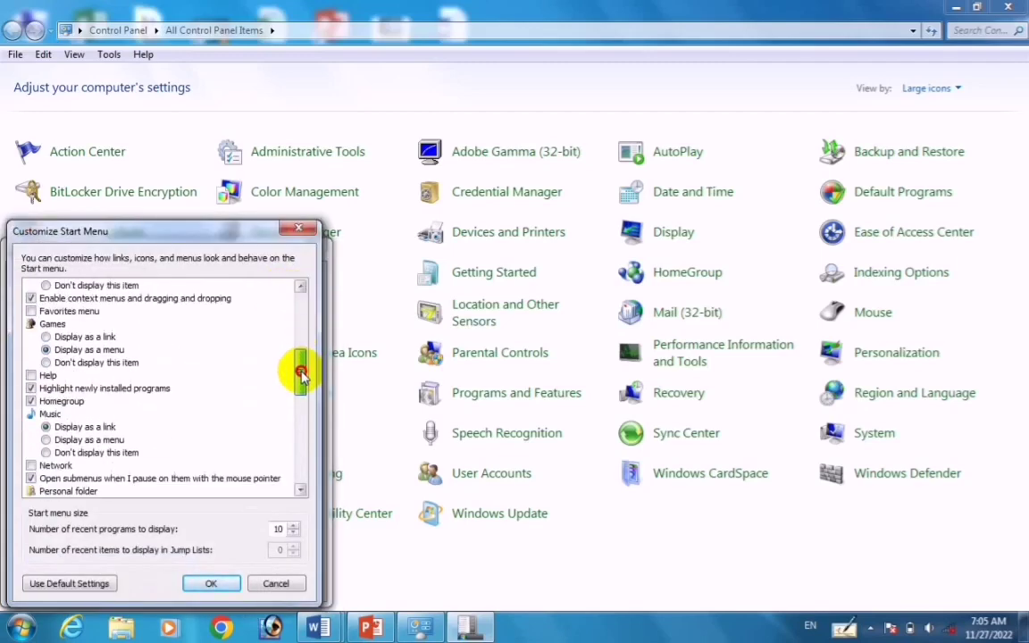
{"action": "left_click", "coordinate": [33, 402]}
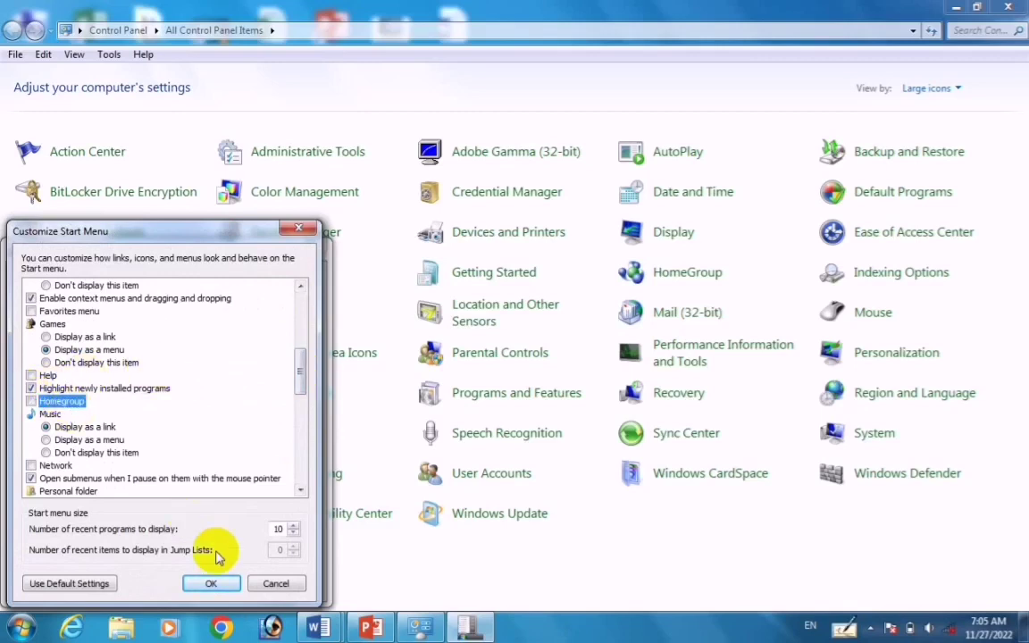
{"action": "left_click", "coordinate": [215, 584]}
{"action": "left_click", "coordinate": [284, 586]}
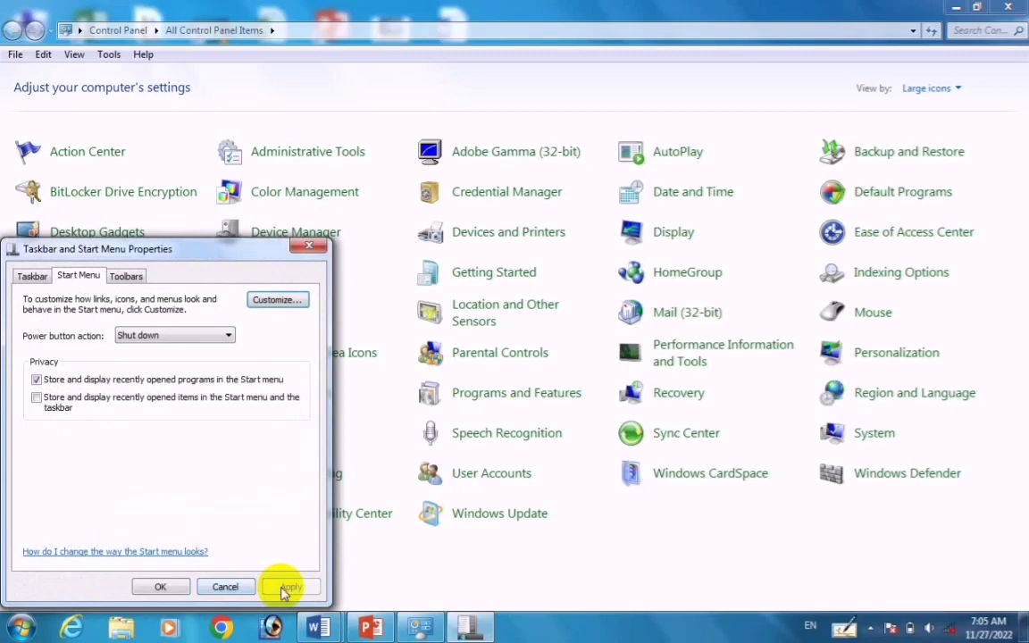
{"action": "left_click", "coordinate": [20, 627]}
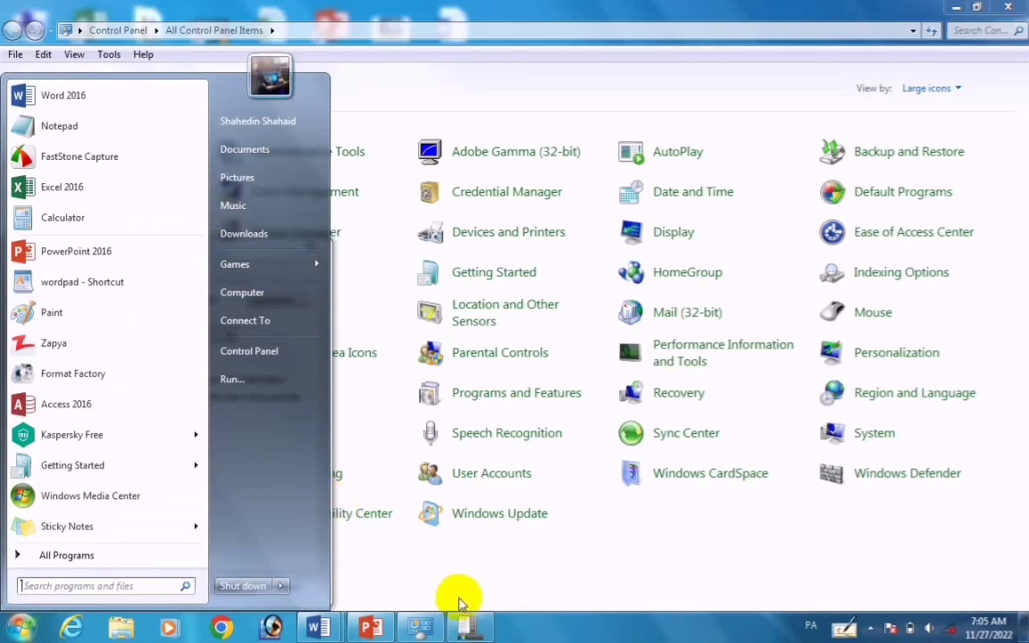
Step: Enable the Network item in the Start menu customization, apply the change and check the Start menu
{"action": "left_click", "coordinate": [468, 628]}
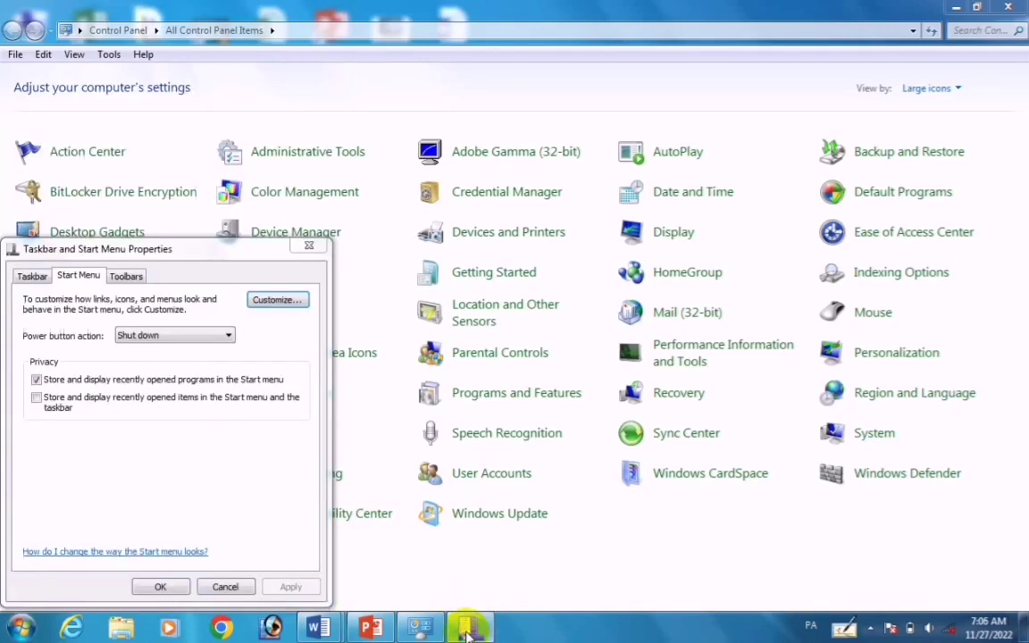
{"action": "left_click", "coordinate": [293, 306]}
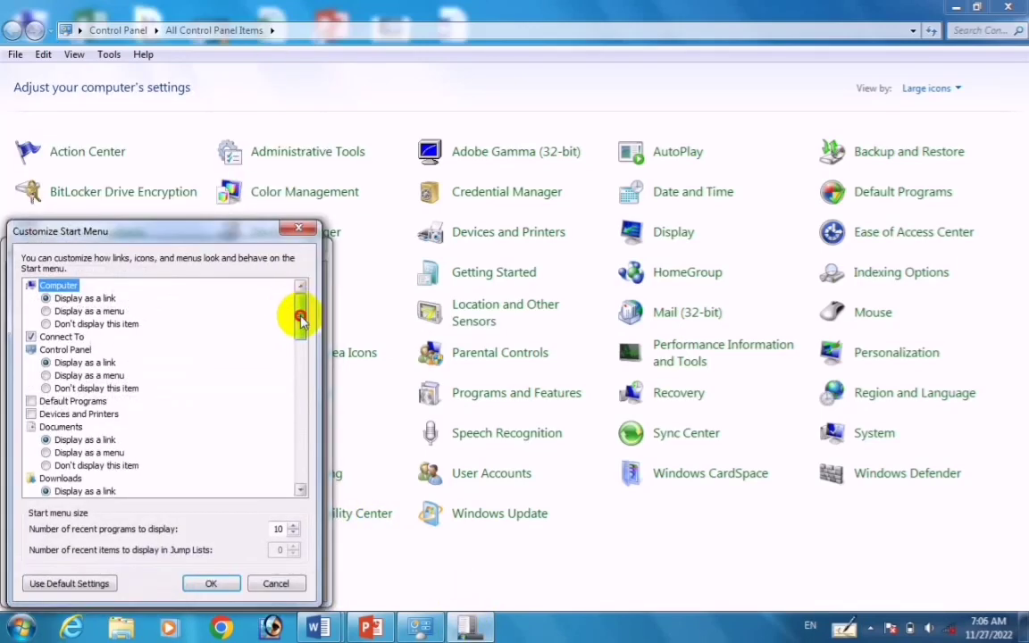
{"action": "left_click_drag", "start_coordinate": [300, 330], "coordinate": [302, 384]}
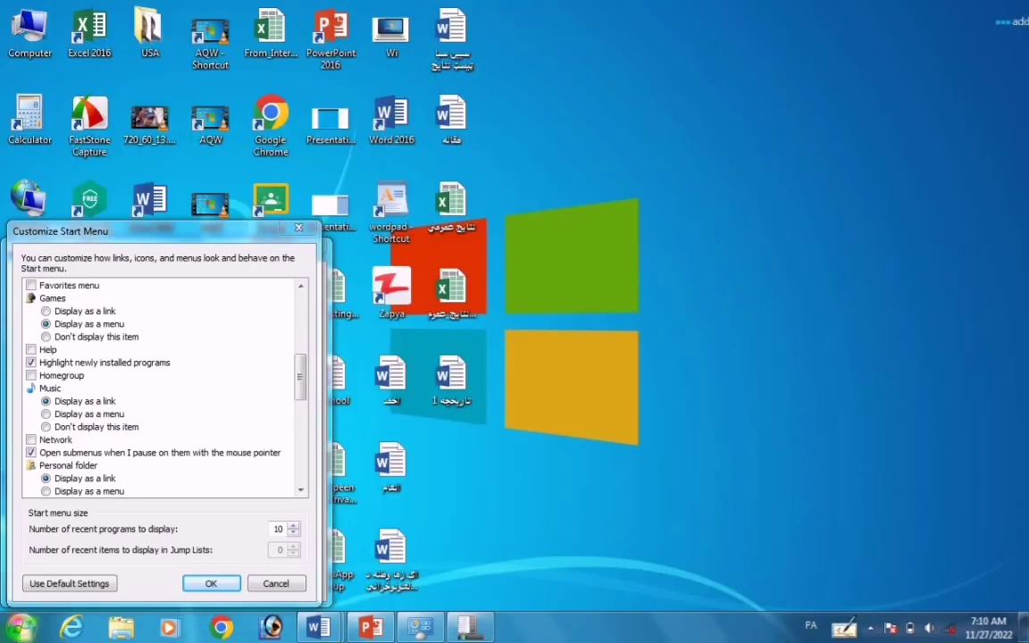
{"action": "left_click", "coordinate": [211, 583]}
{"action": "left_click", "coordinate": [19, 628]}
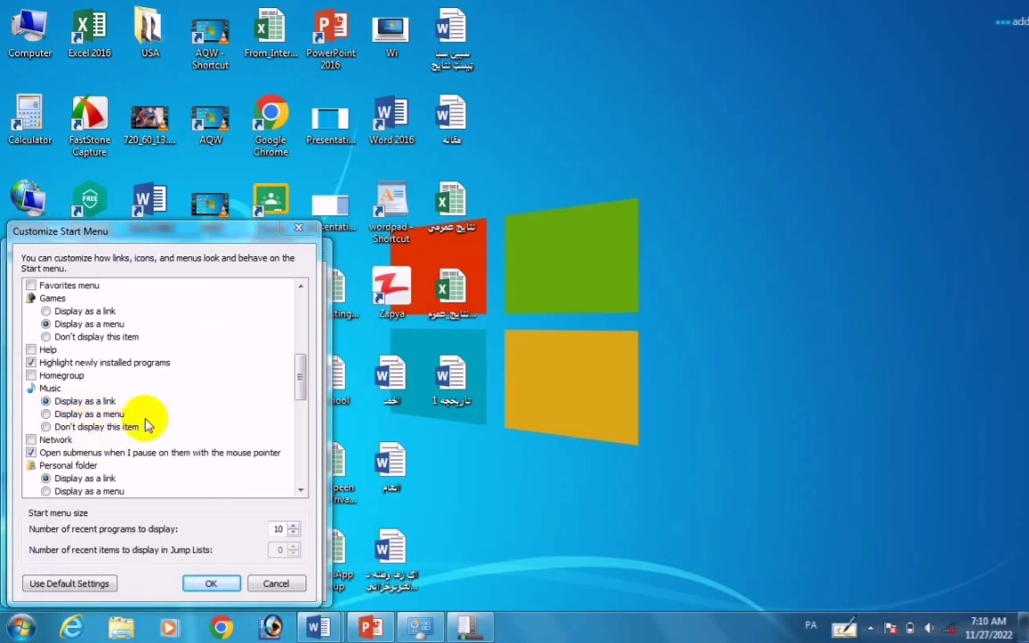
{"action": "left_click", "coordinate": [32, 439]}
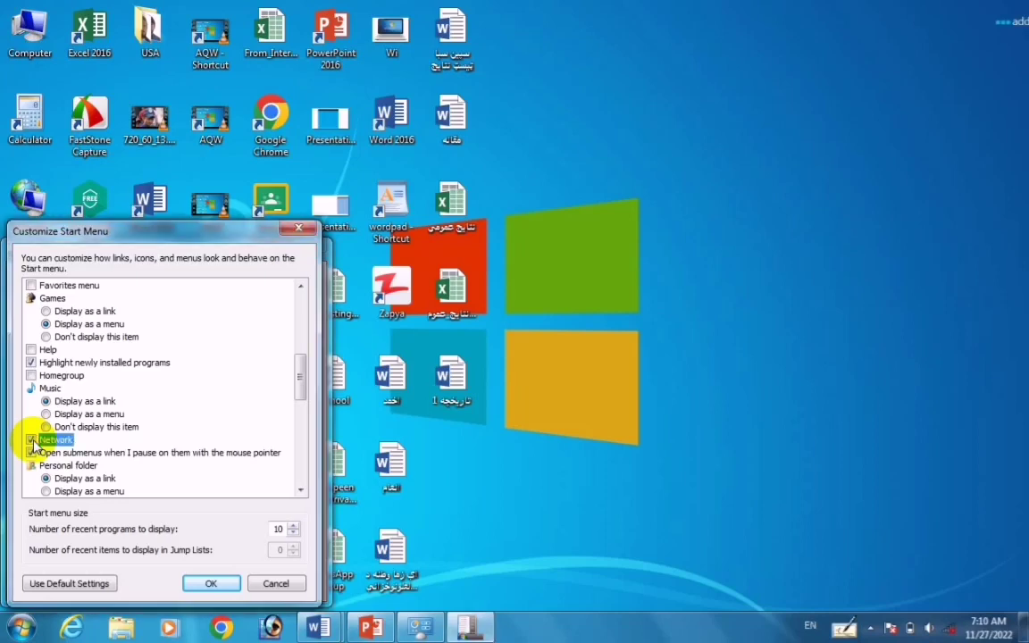
{"action": "left_click", "coordinate": [204, 585]}
{"action": "left_click", "coordinate": [284, 586]}
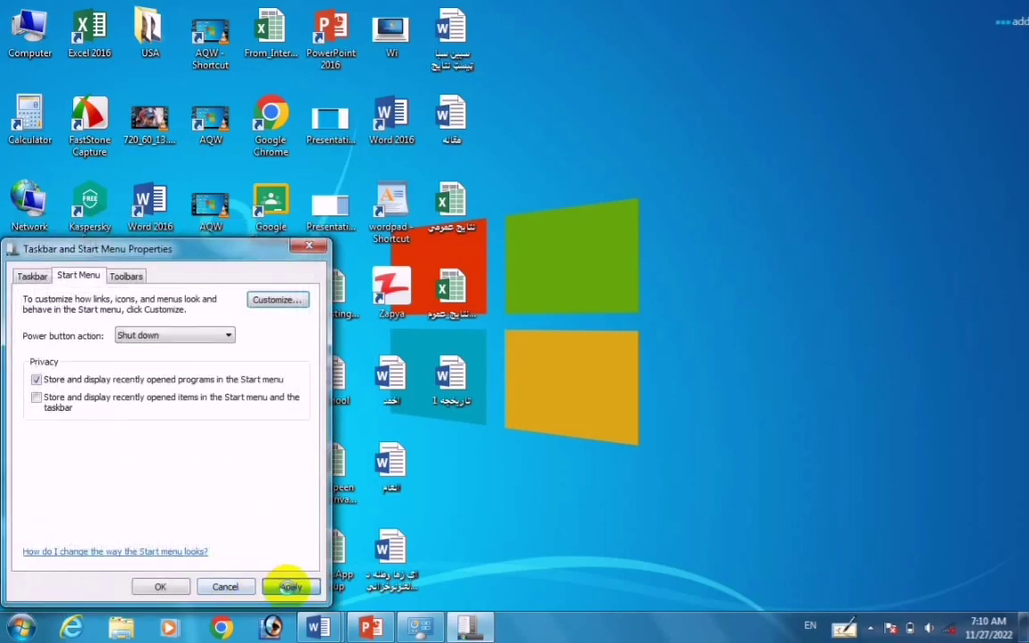
{"action": "left_click", "coordinate": [21, 627]}
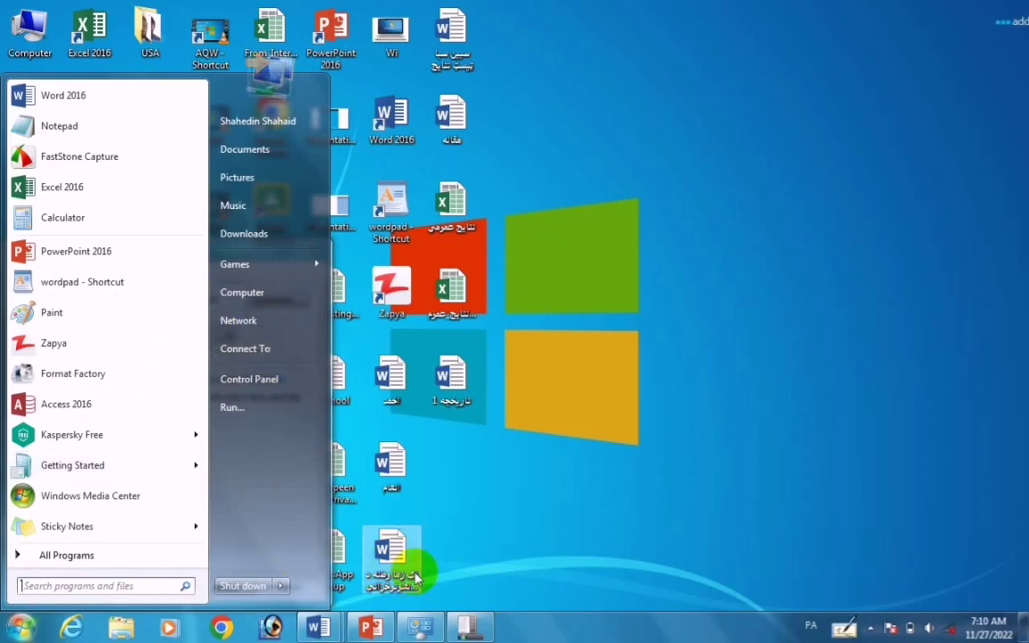
Step: Disable the Network item in the Start menu customization and apply the change
{"action": "left_click", "coordinate": [476, 630]}
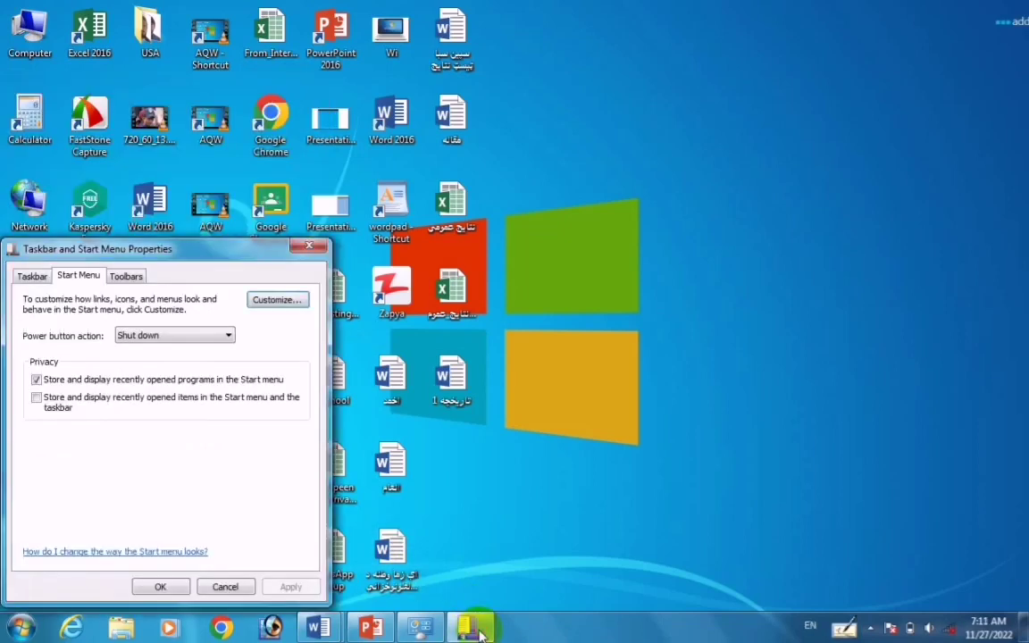
{"action": "left_click", "coordinate": [279, 302]}
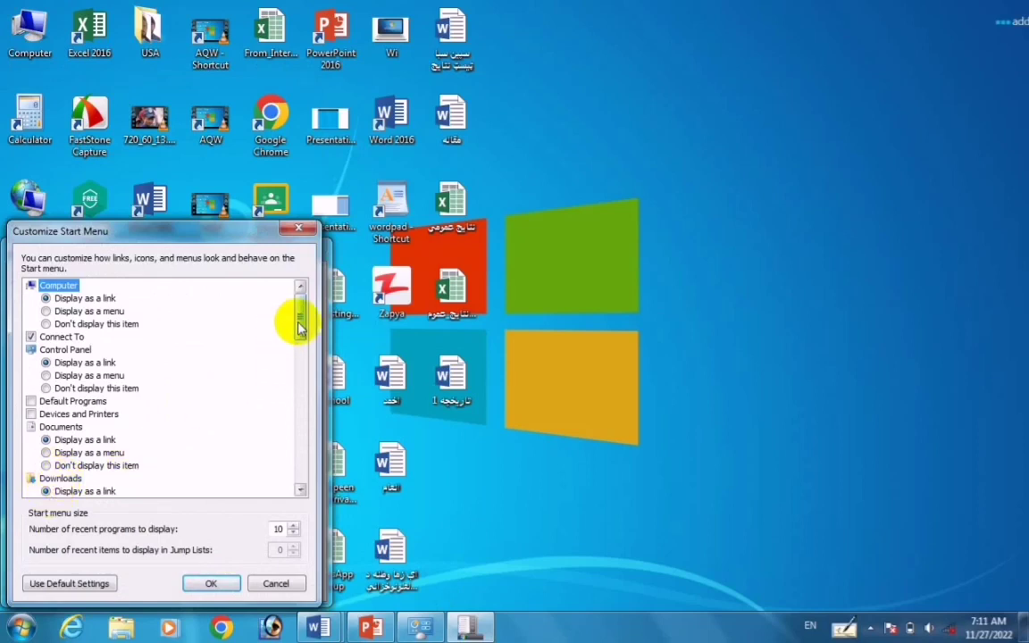
{"action": "left_click_drag", "start_coordinate": [299, 326], "coordinate": [304, 399]}
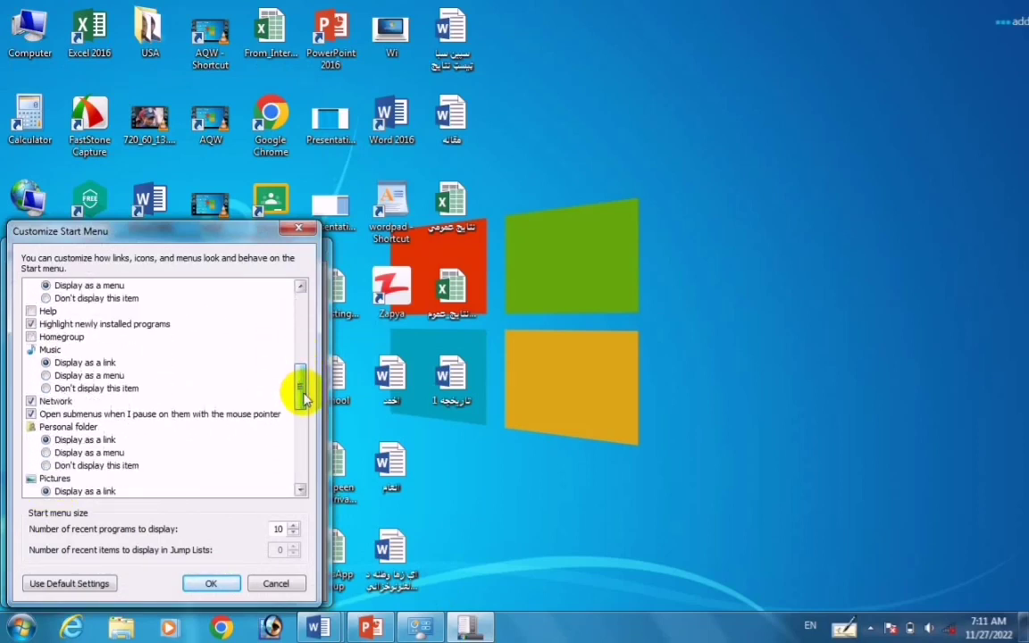
{"action": "left_click", "coordinate": [32, 401]}
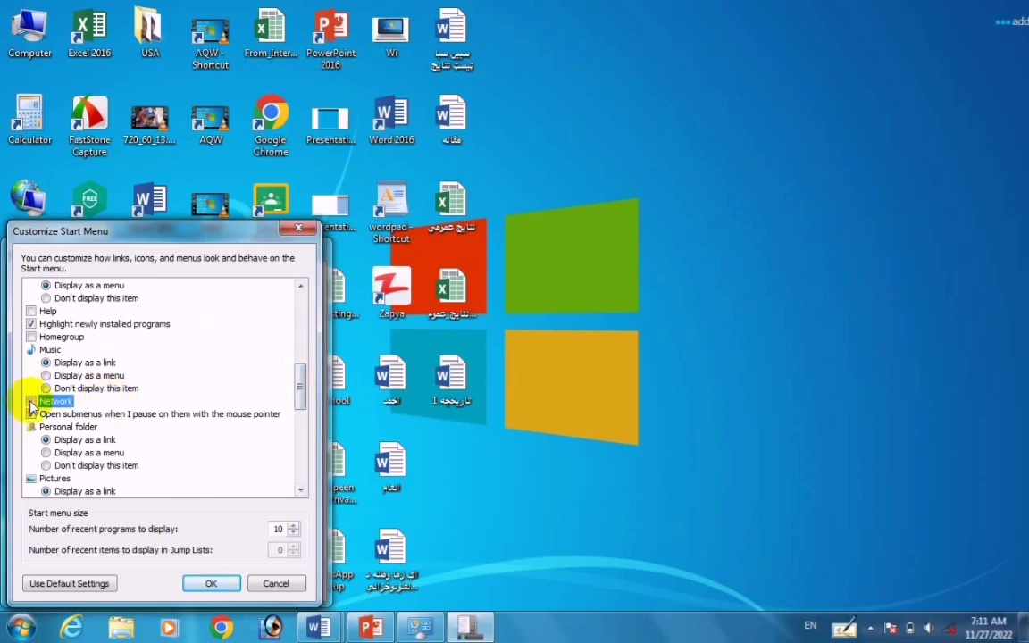
{"action": "left_click", "coordinate": [208, 584]}
{"action": "left_click", "coordinate": [286, 585]}
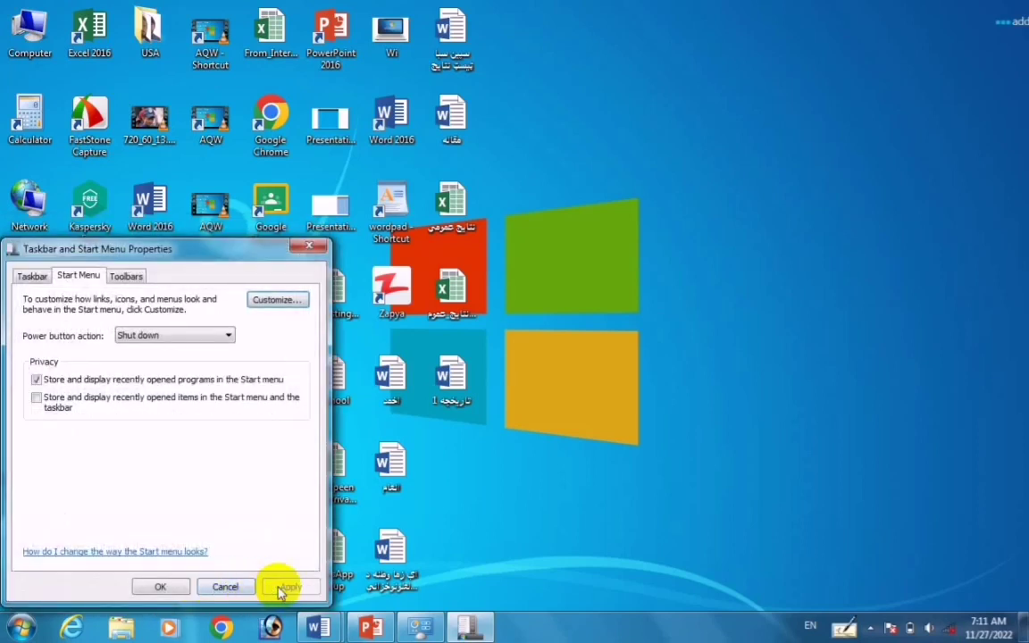
Step: Review the customization entries around the submenu-opening option, and examine the Start menu's All Programs list
{"action": "left_click", "coordinate": [277, 299]}
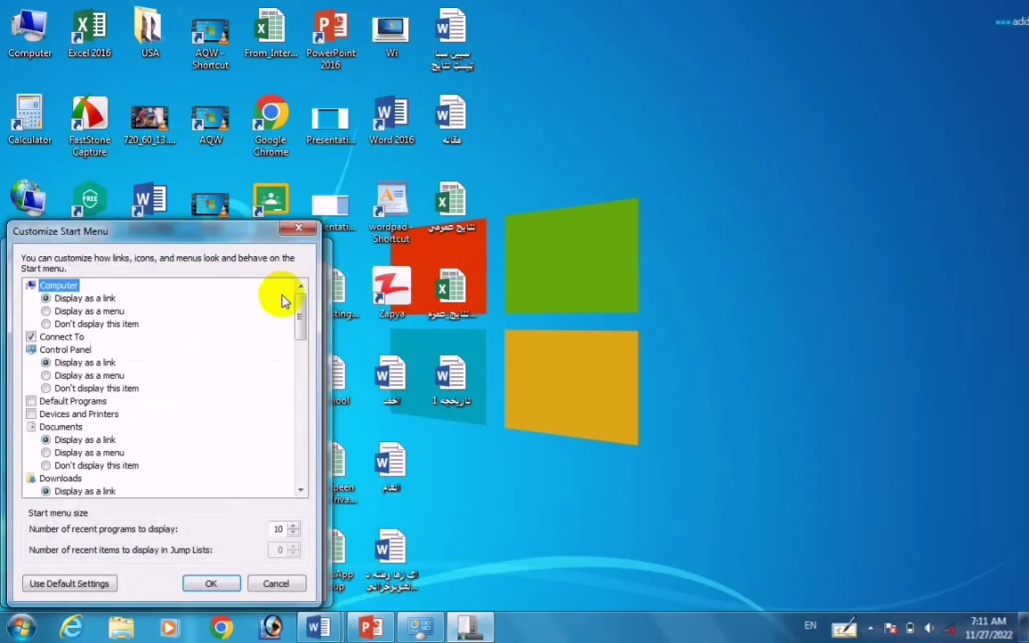
{"action": "left_click_drag", "start_coordinate": [302, 317], "coordinate": [301, 399]}
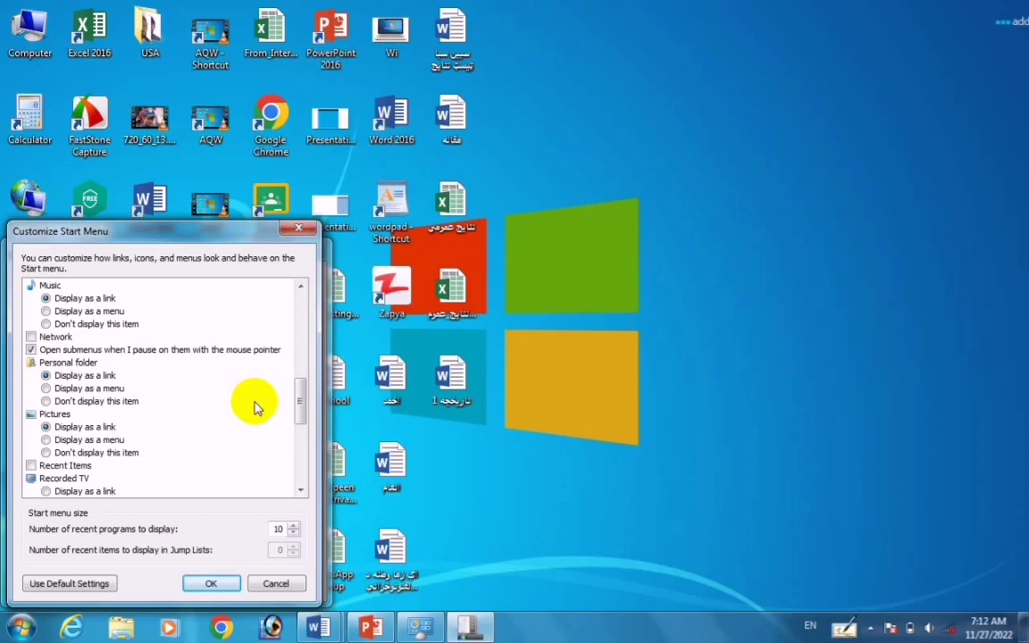
{"action": "left_click", "coordinate": [23, 632]}
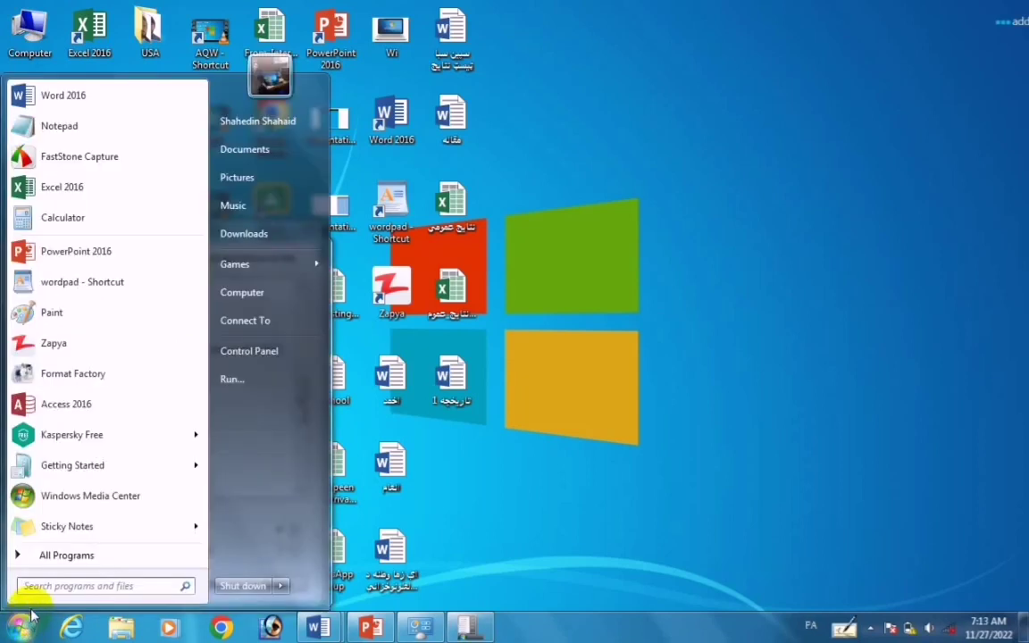
{"action": "left_click", "coordinate": [67, 555]}
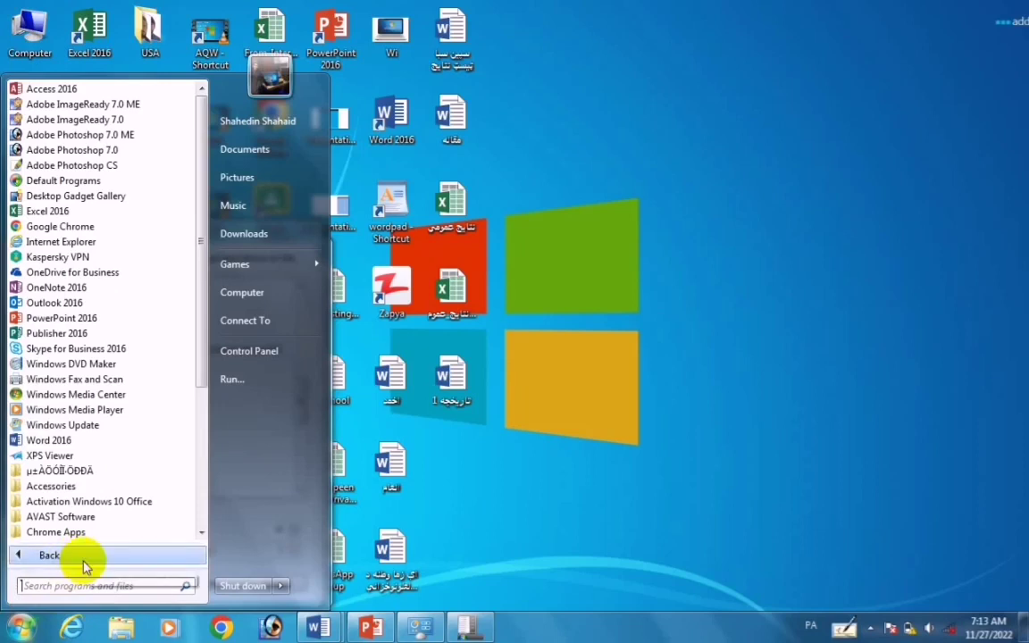
{"action": "left_click", "coordinate": [94, 562]}
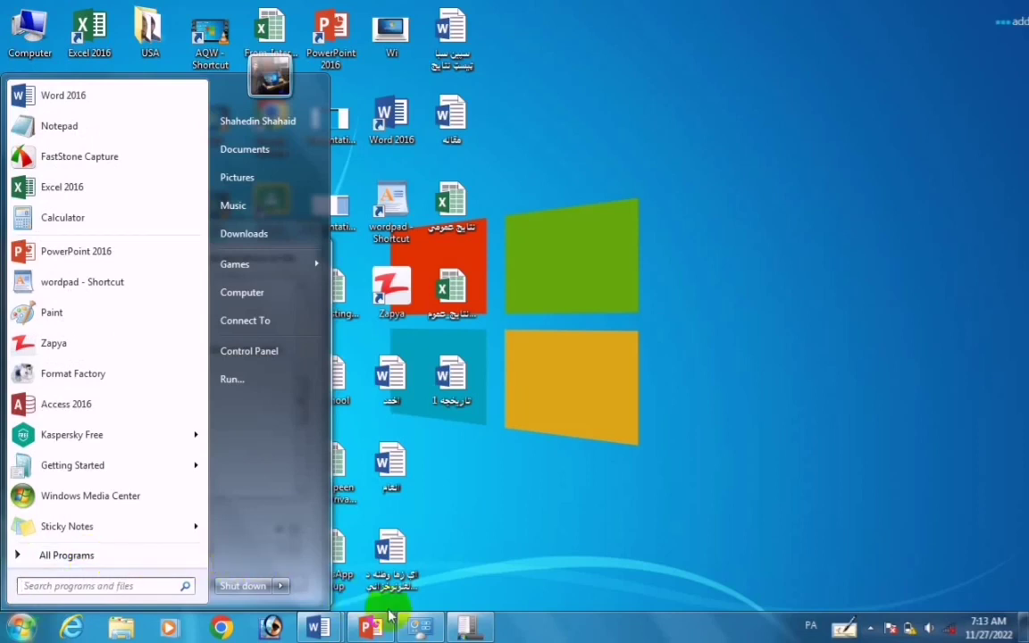
Step: Disable "Open submenus when I pause on them with the mouse pointer", apply the change and check the Start menu
{"action": "left_click", "coordinate": [478, 630]}
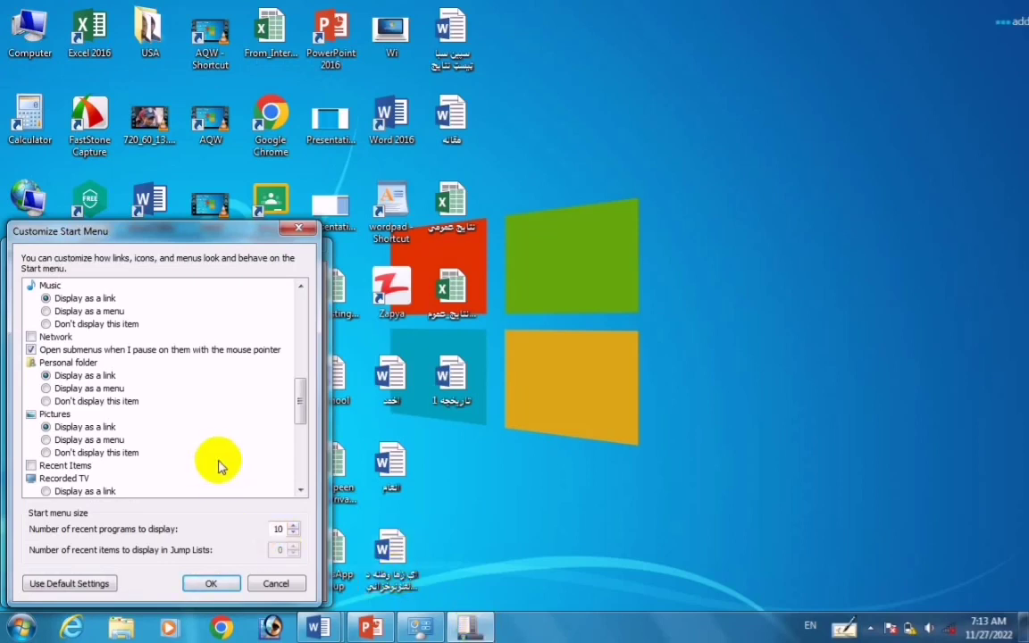
{"action": "left_click", "coordinate": [31, 350]}
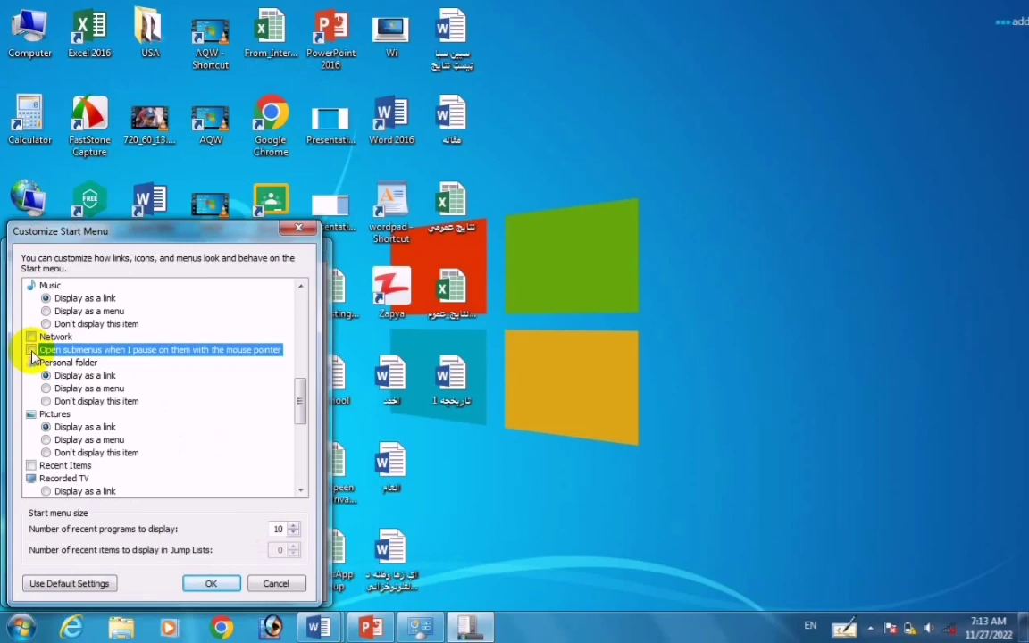
{"action": "left_click", "coordinate": [206, 590]}
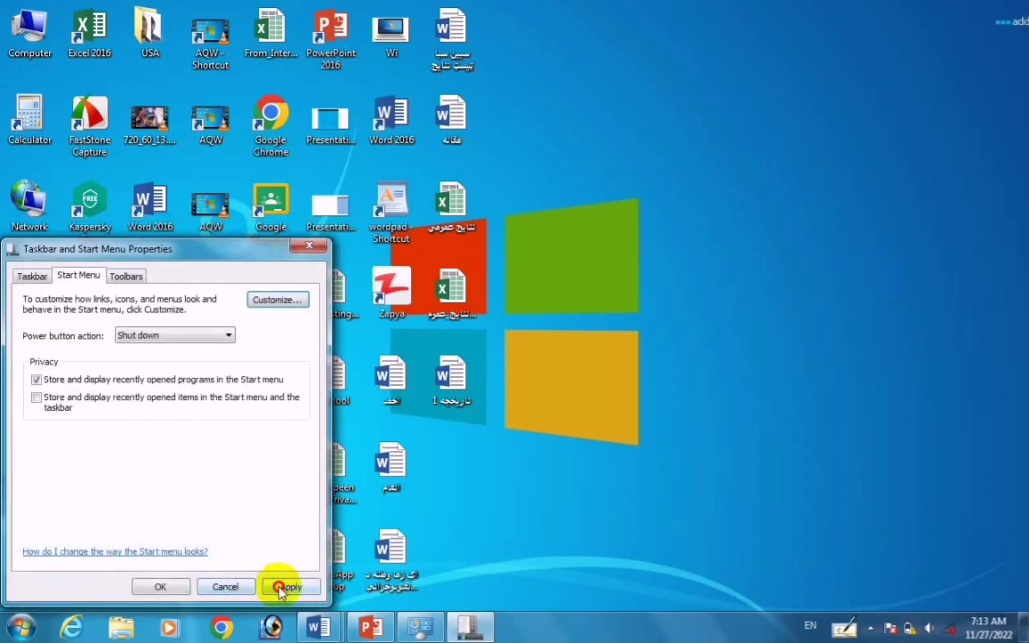
{"action": "left_click", "coordinate": [282, 588]}
{"action": "left_click", "coordinate": [22, 627]}
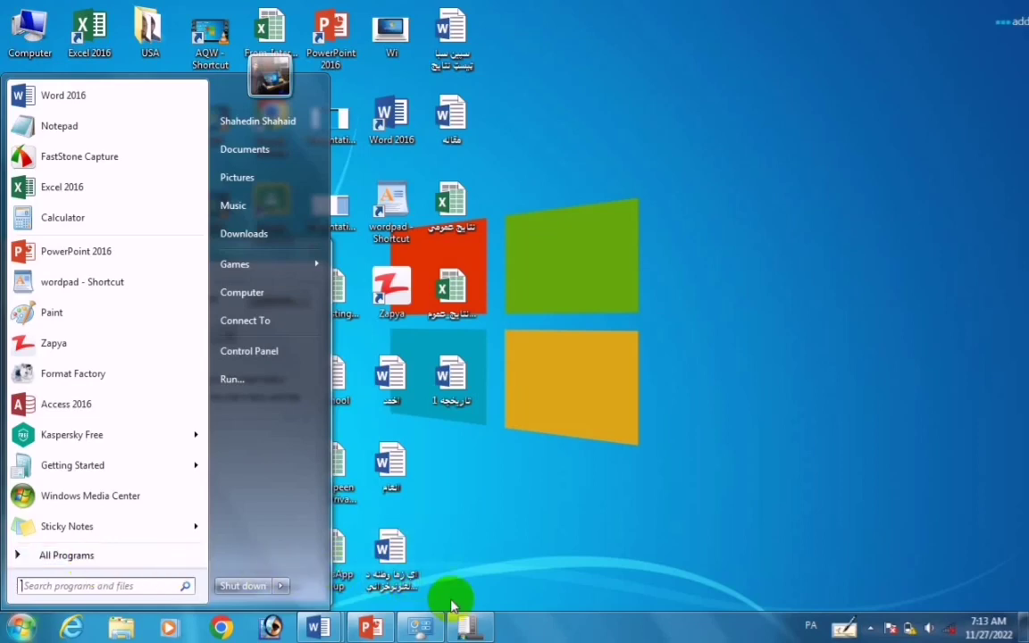
Step: Enable "Open submenus when I pause on them with the mouse pointer", apply the change and check the Start menu's All Programs list
{"action": "left_click", "coordinate": [459, 627]}
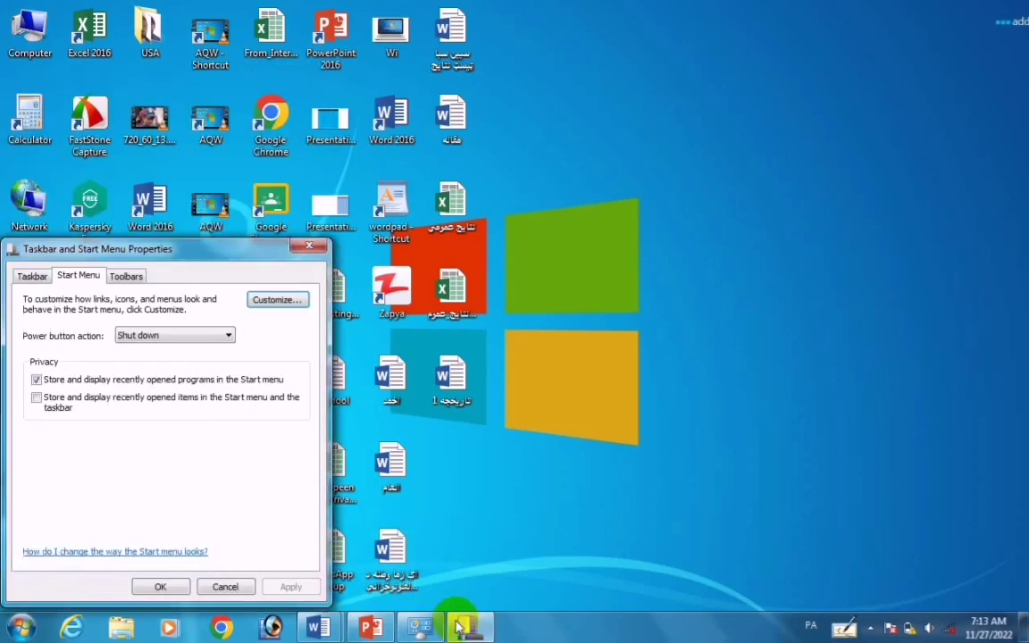
{"action": "left_click", "coordinate": [277, 300]}
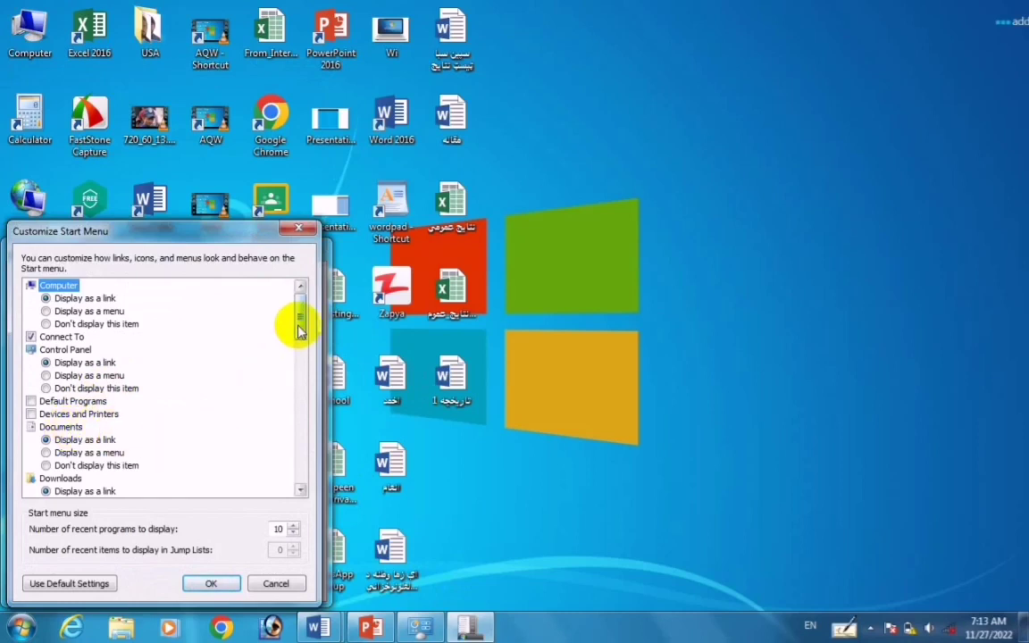
{"action": "left_click_drag", "start_coordinate": [299, 327], "coordinate": [302, 421]}
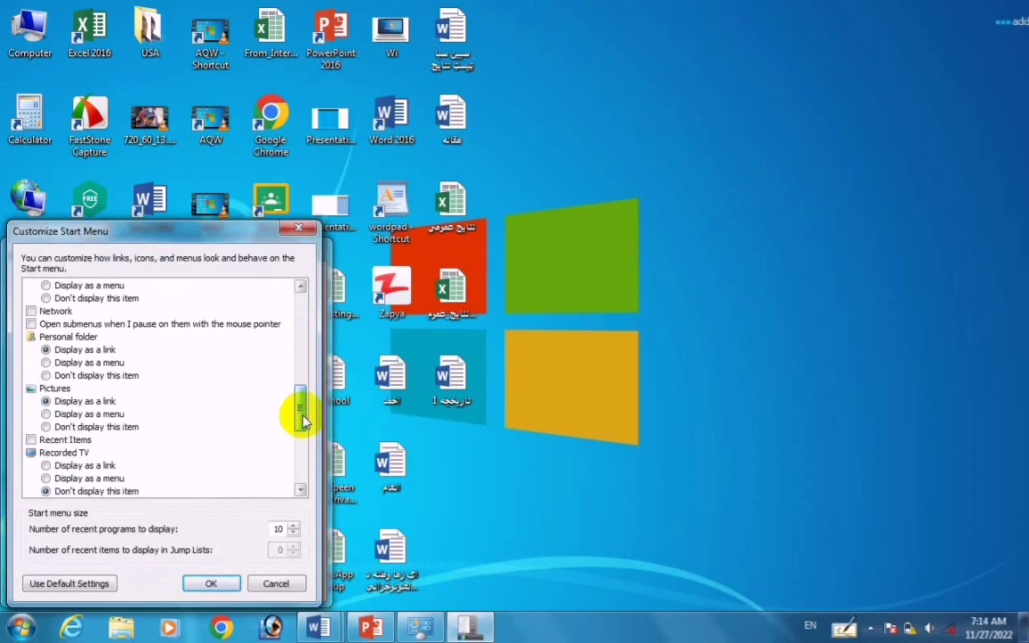
{"action": "left_click", "coordinate": [32, 324]}
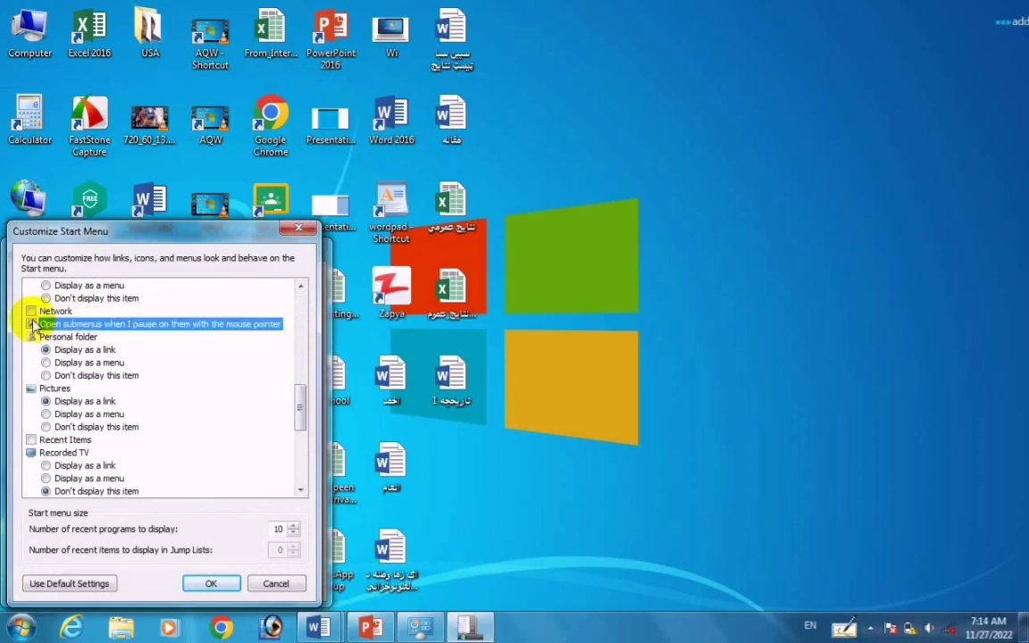
{"action": "left_click", "coordinate": [215, 585]}
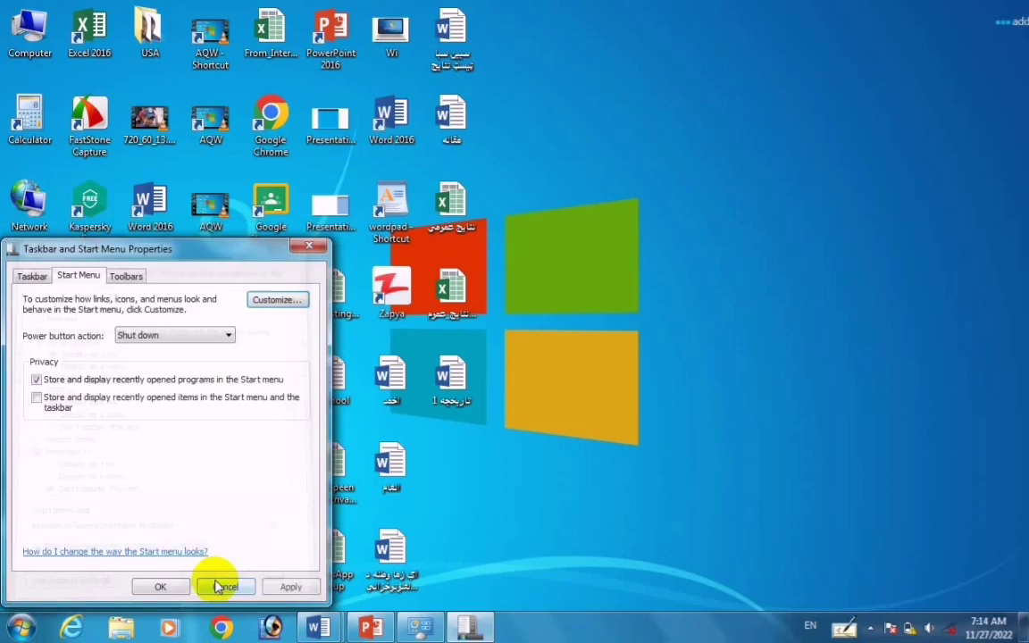
{"action": "left_click", "coordinate": [291, 587]}
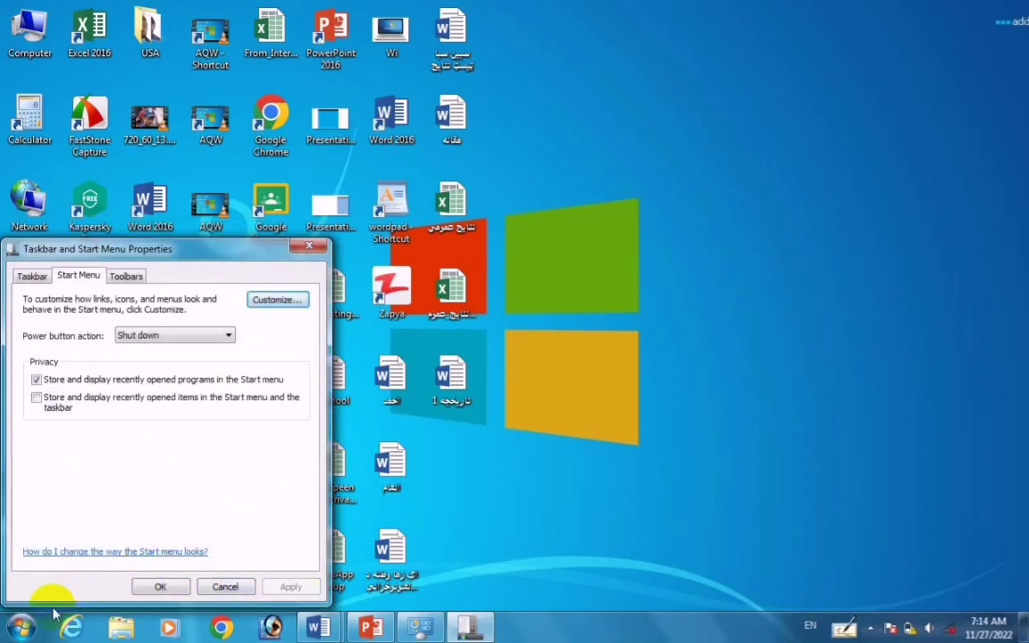
{"action": "left_click", "coordinate": [21, 630]}
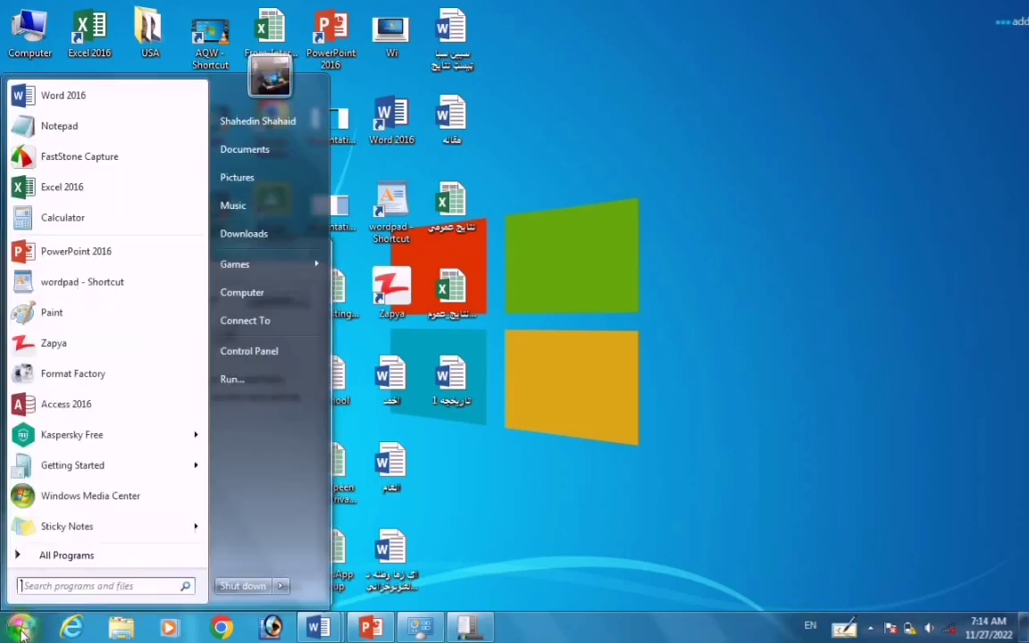
{"action": "left_click", "coordinate": [59, 557]}
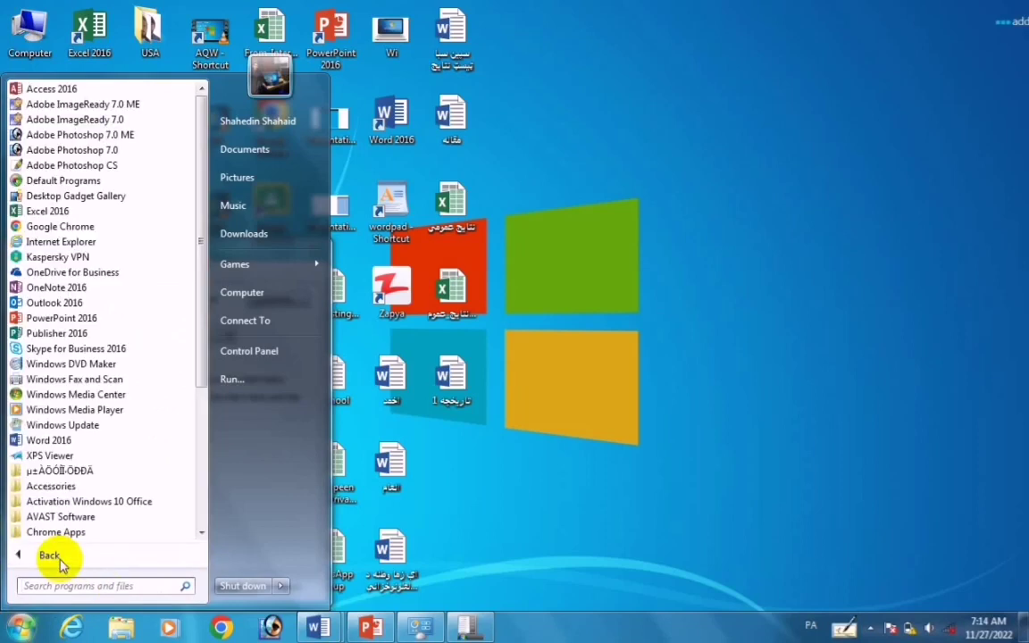
Step: Review the Start menu customization entries around Personal folder, and examine the Start menu's folder links and Games submenu
{"action": "left_click", "coordinate": [492, 604]}
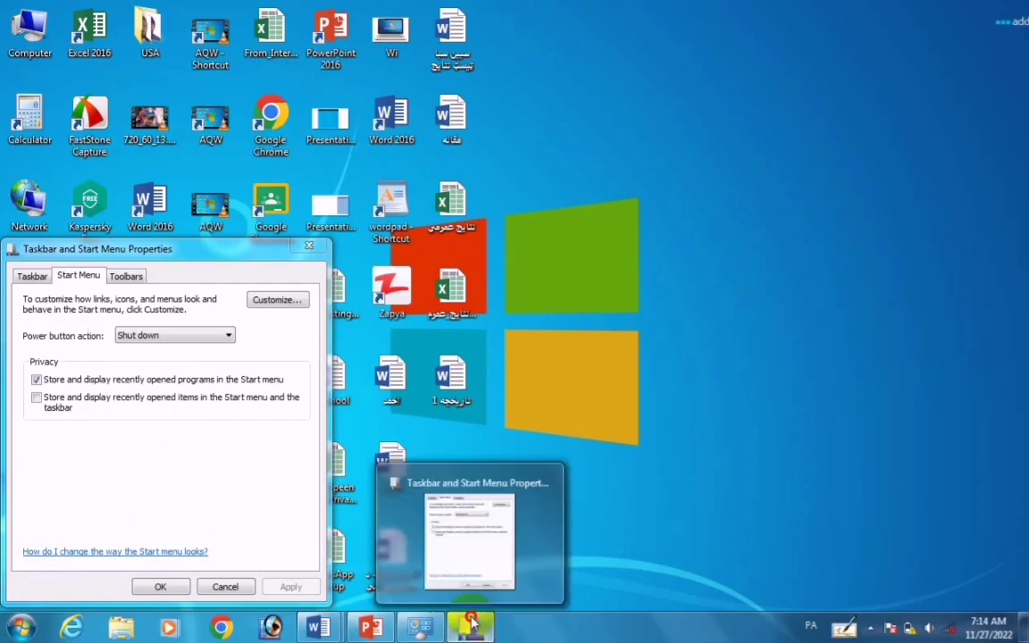
{"action": "left_click", "coordinate": [471, 619]}
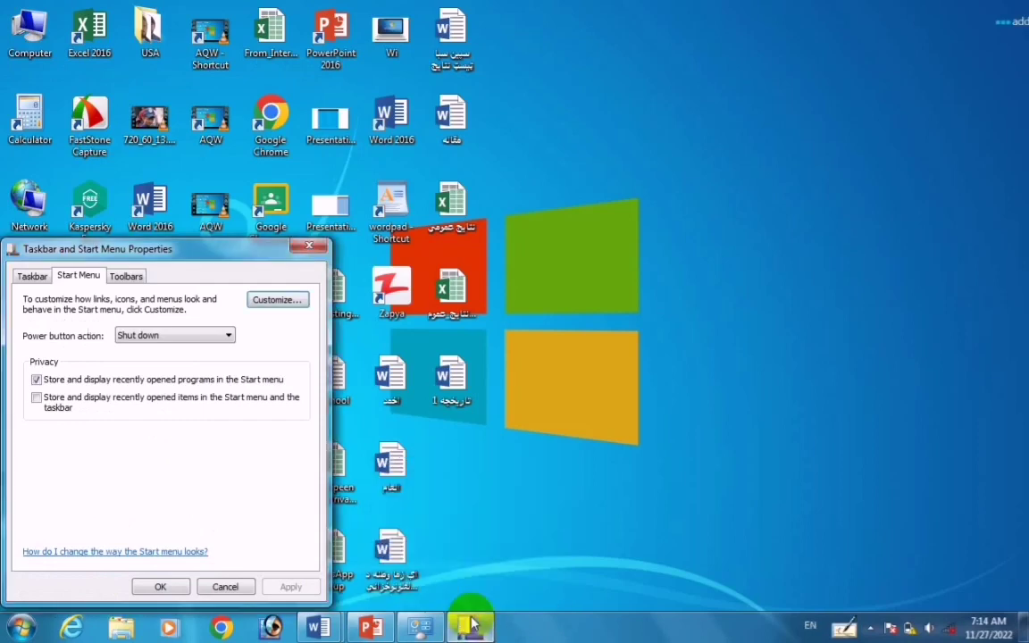
{"action": "left_click", "coordinate": [267, 297]}
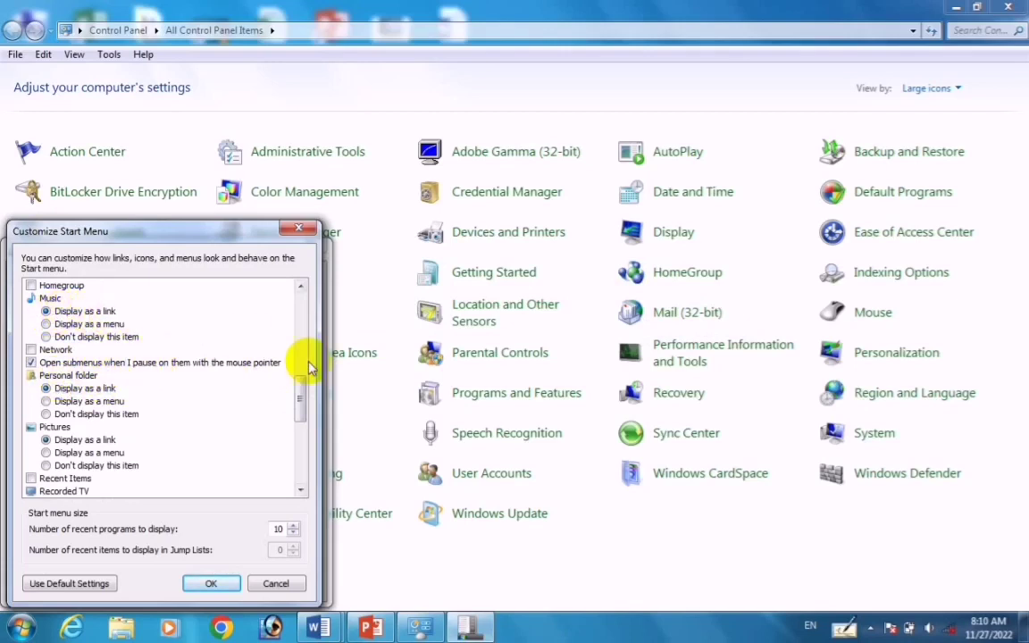
{"action": "mouse_move", "coordinate": [303, 392]}
{"action": "left_mouse_down"}
{"action": "mouse_move", "coordinate": [284, 291]}
{"action": "mouse_move", "coordinate": [299, 386]}
{"action": "left_mouse_up"}
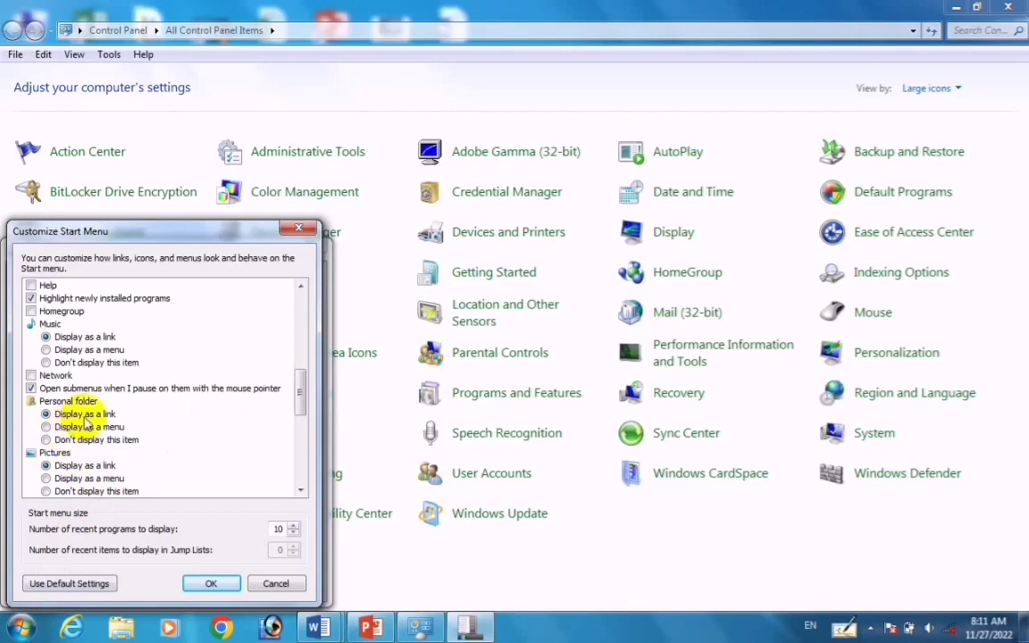
{"action": "left_click", "coordinate": [23, 631]}
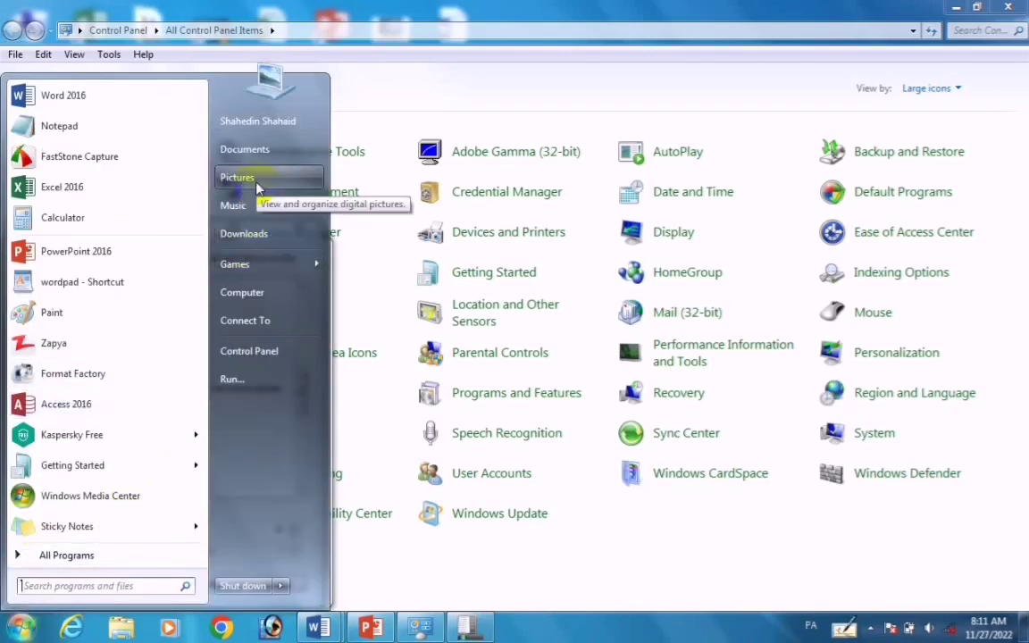
{"action": "mouse_move", "coordinate": [267, 264]}
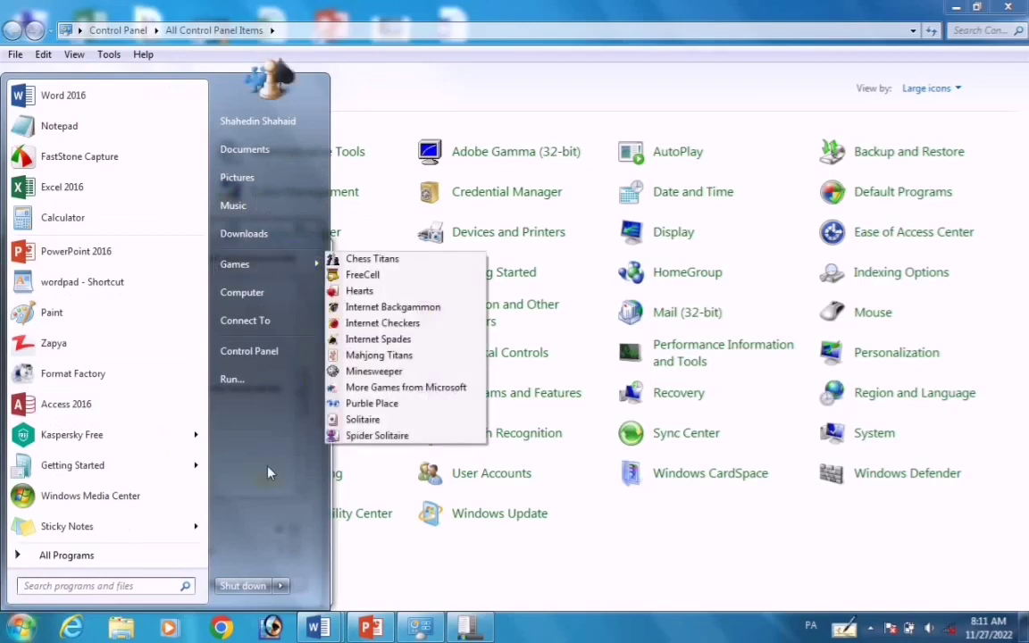
{"action": "left_click", "coordinate": [466, 629]}
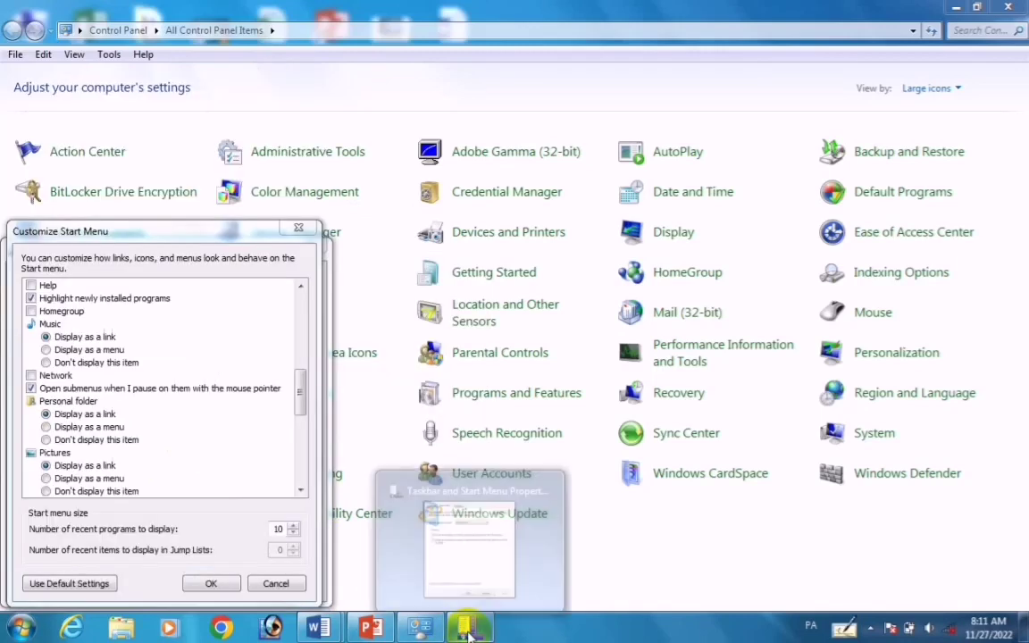
Step: Try displaying Recorded TV as a link, and return it to "Don't display this item"
{"action": "left_click", "coordinate": [301, 406]}
{"action": "left_click_drag", "start_coordinate": [301, 406], "coordinate": [304, 428]}
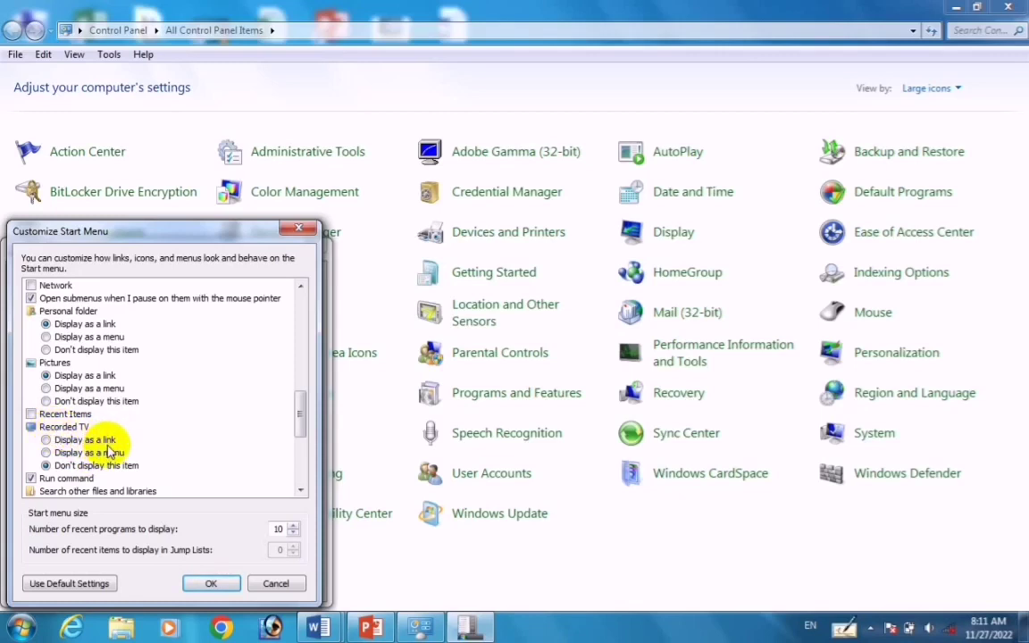
{"action": "left_click", "coordinate": [100, 441]}
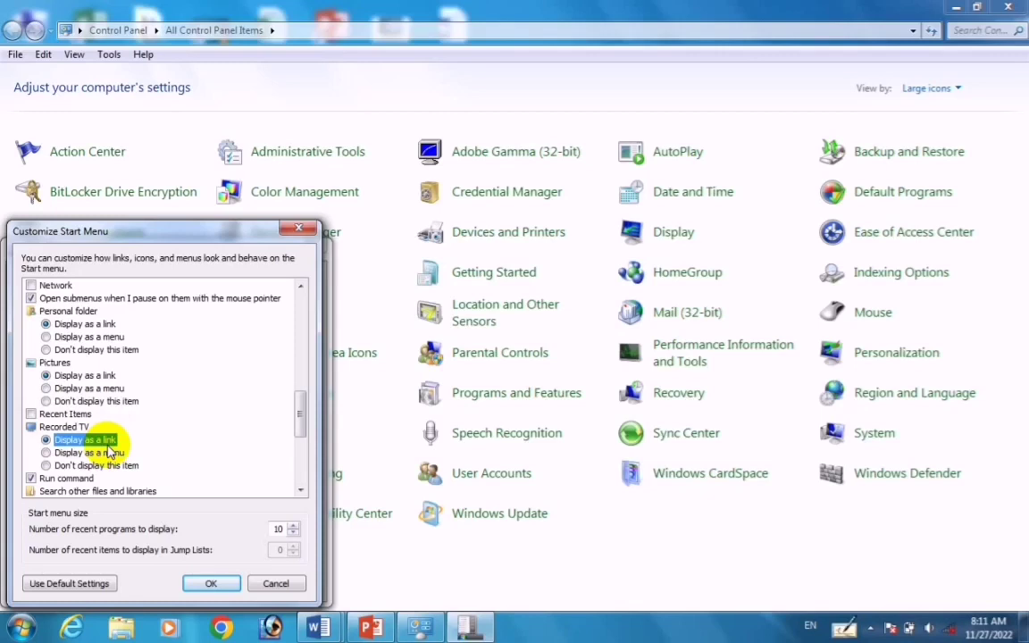
{"action": "left_click", "coordinate": [76, 467]}
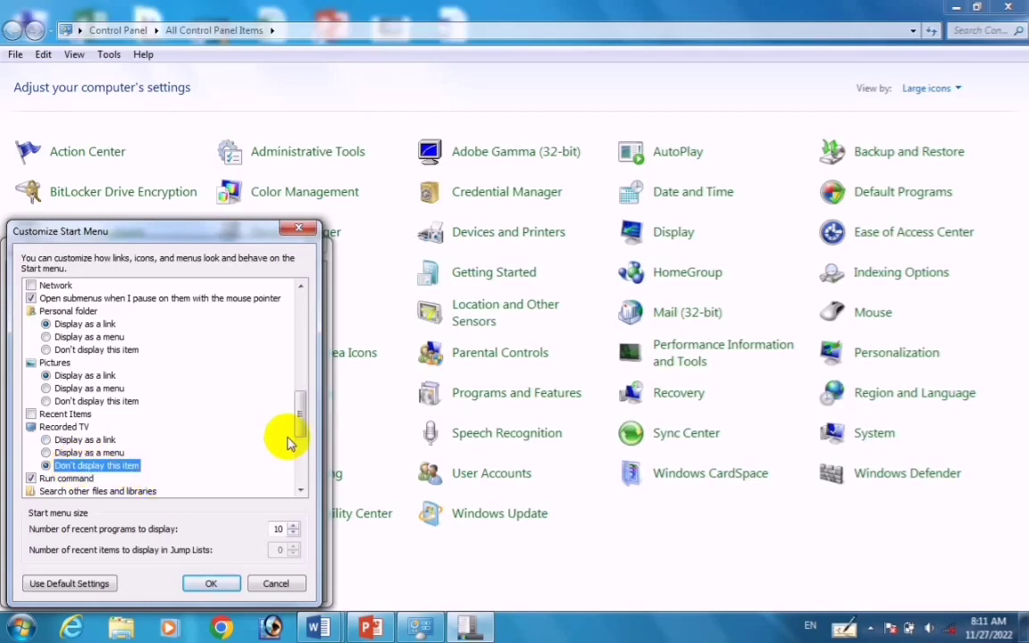
Step: Review the Run command entry in the customization list, and open and close the Run dialog from the Start menu
{"action": "left_click_drag", "start_coordinate": [302, 416], "coordinate": [302, 421]}
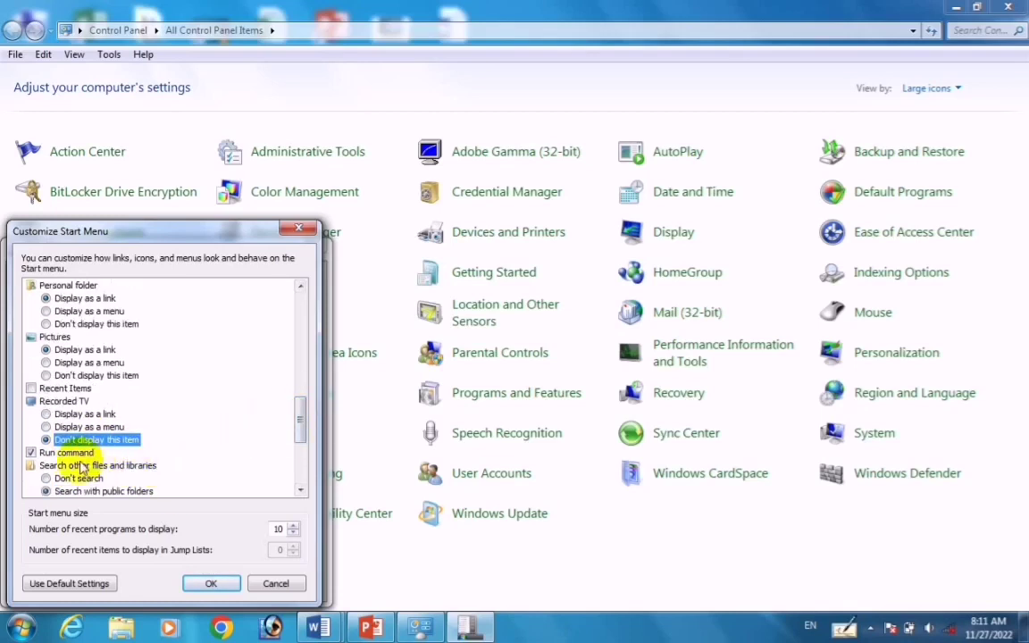
{"action": "left_click", "coordinate": [16, 632]}
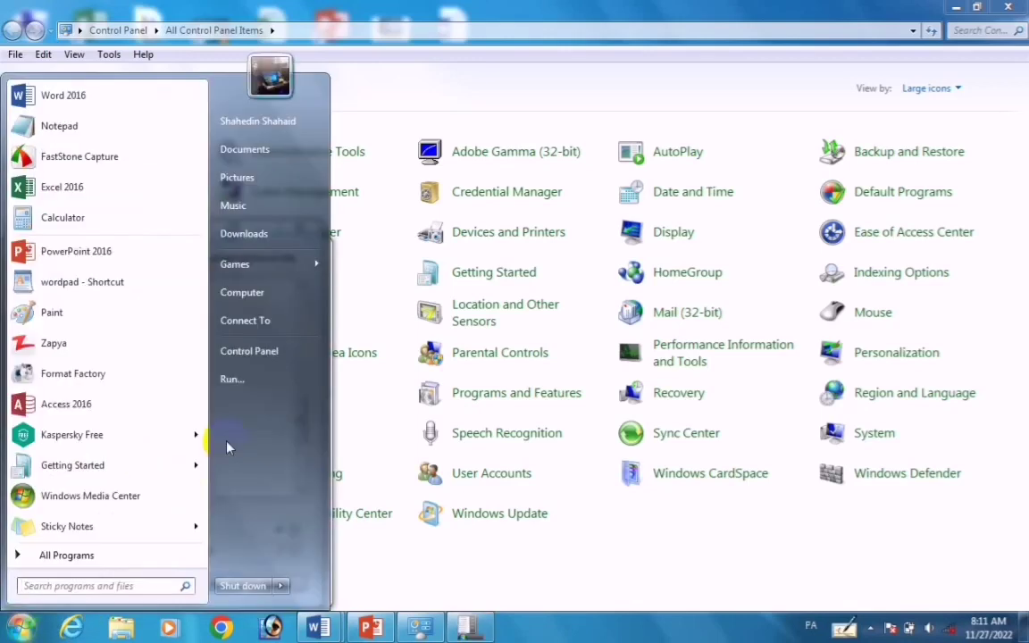
{"action": "left_click", "coordinate": [232, 379]}
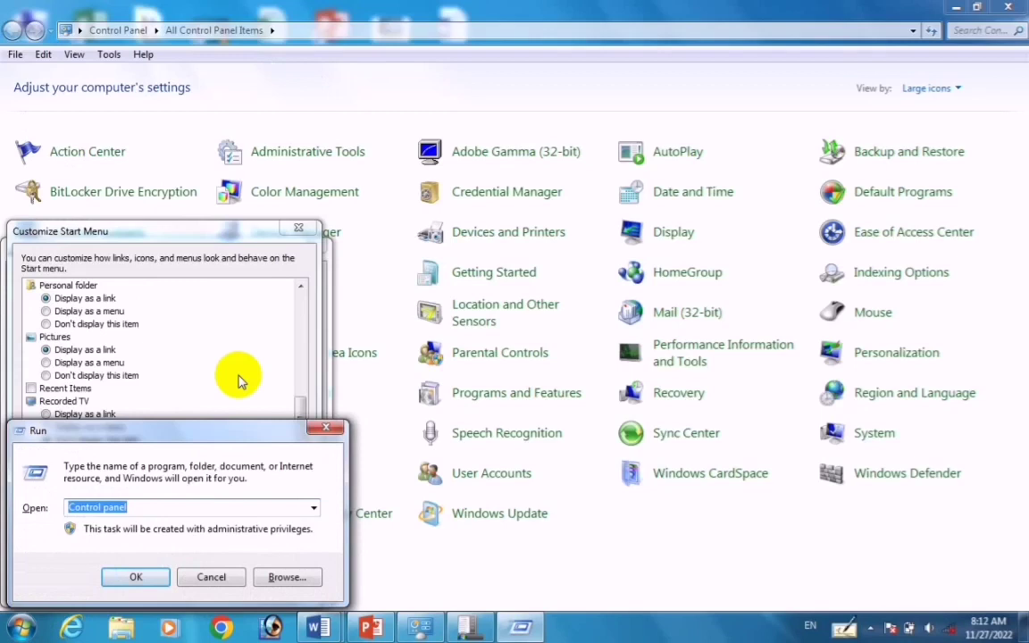
{"action": "left_click", "coordinate": [326, 431]}
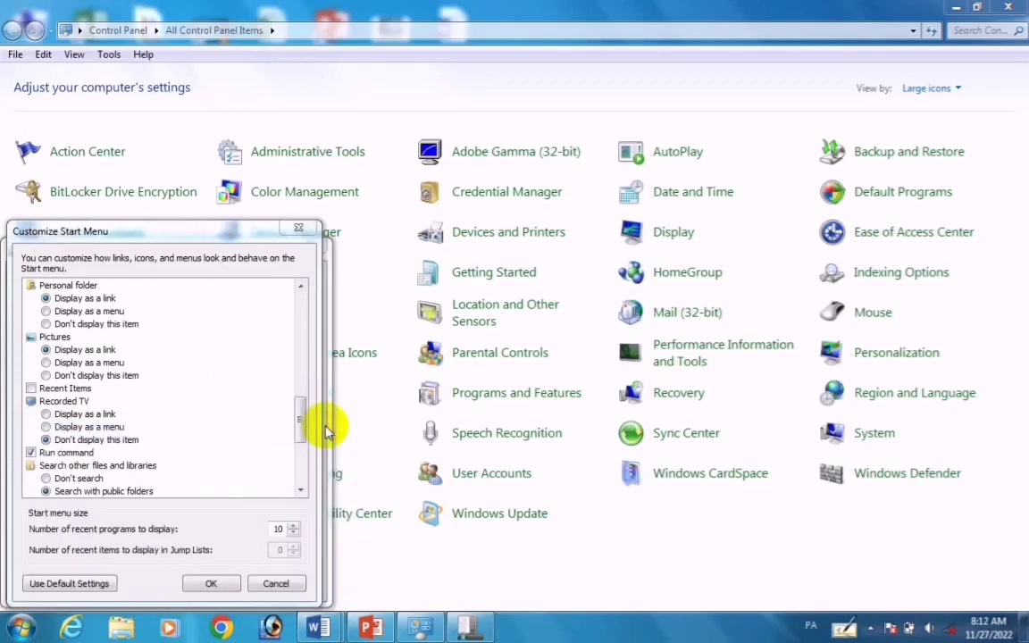
Step: Disable the Run command item in the Start menu customization, apply the change and check the Start menu
{"action": "left_click", "coordinate": [31, 454]}
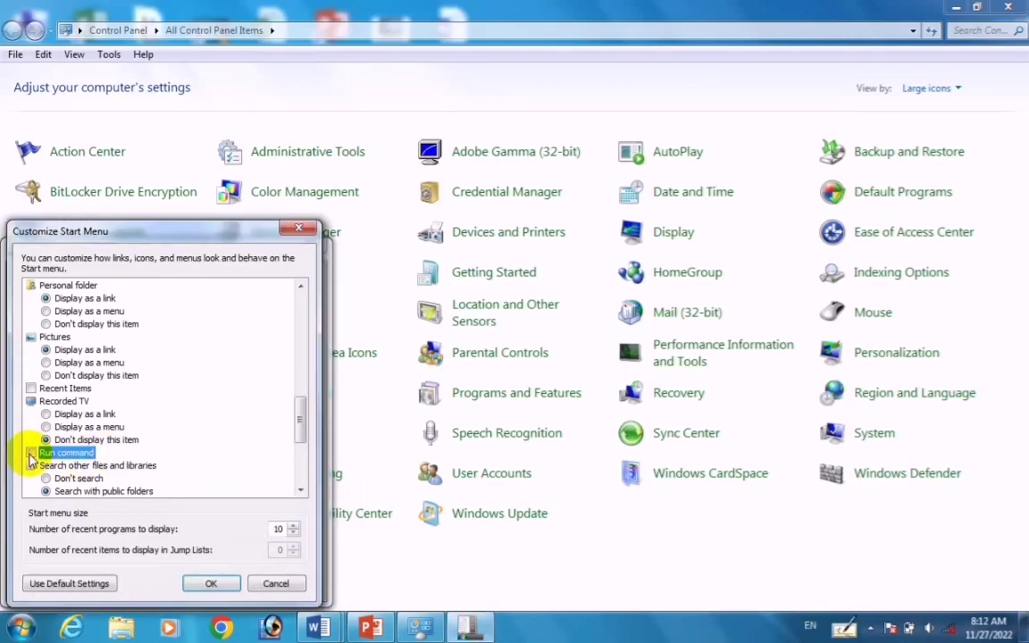
{"action": "left_click", "coordinate": [211, 583]}
{"action": "left_click", "coordinate": [292, 587]}
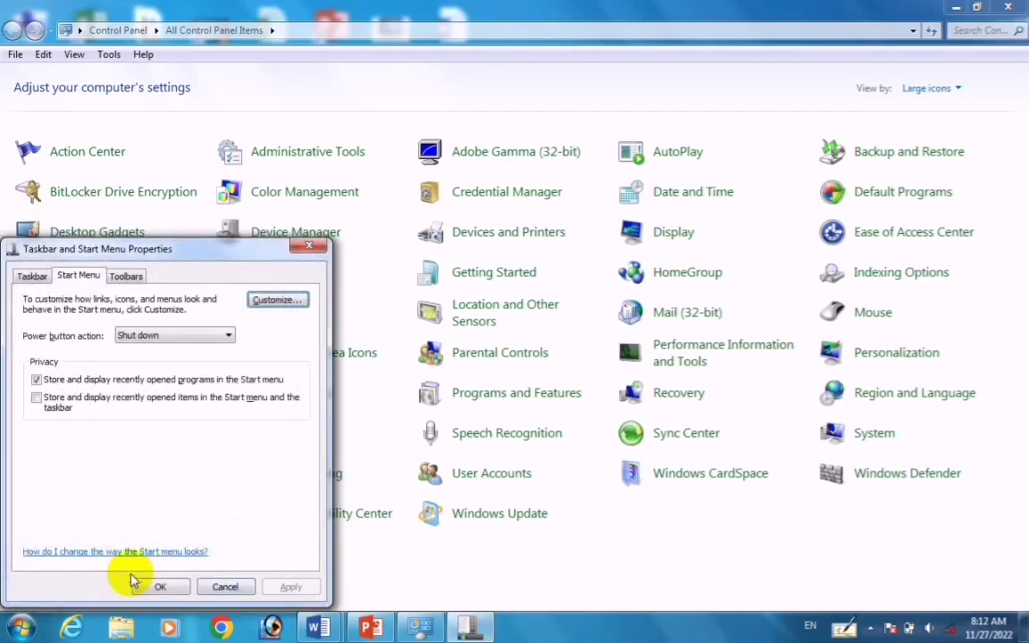
{"action": "left_click", "coordinate": [23, 628]}
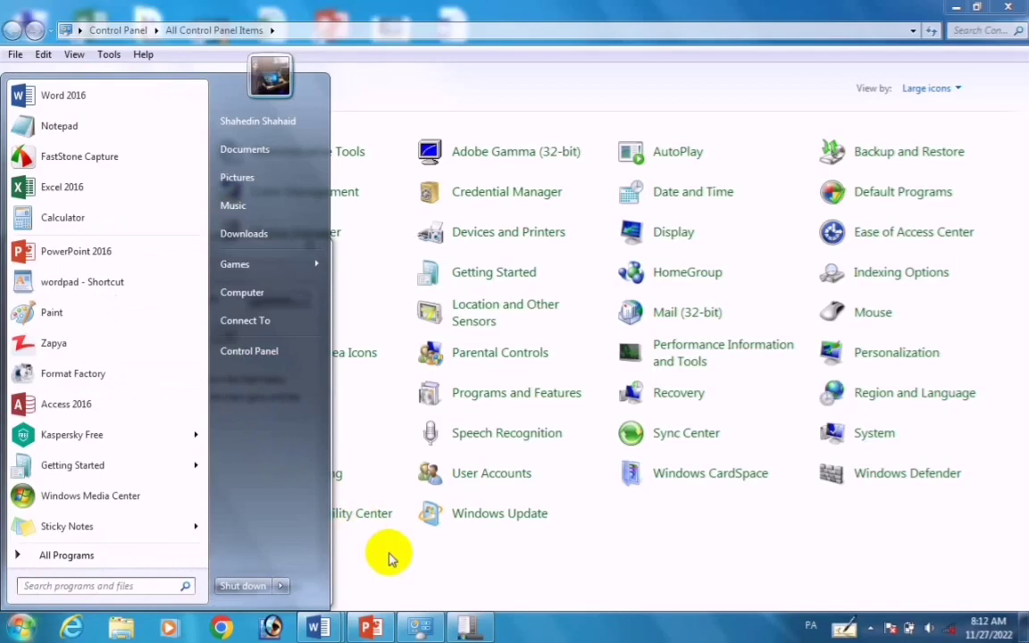
Step: Enable the Run command item in the Start menu customization, apply the change and check the Start menu
{"action": "left_click", "coordinate": [478, 621]}
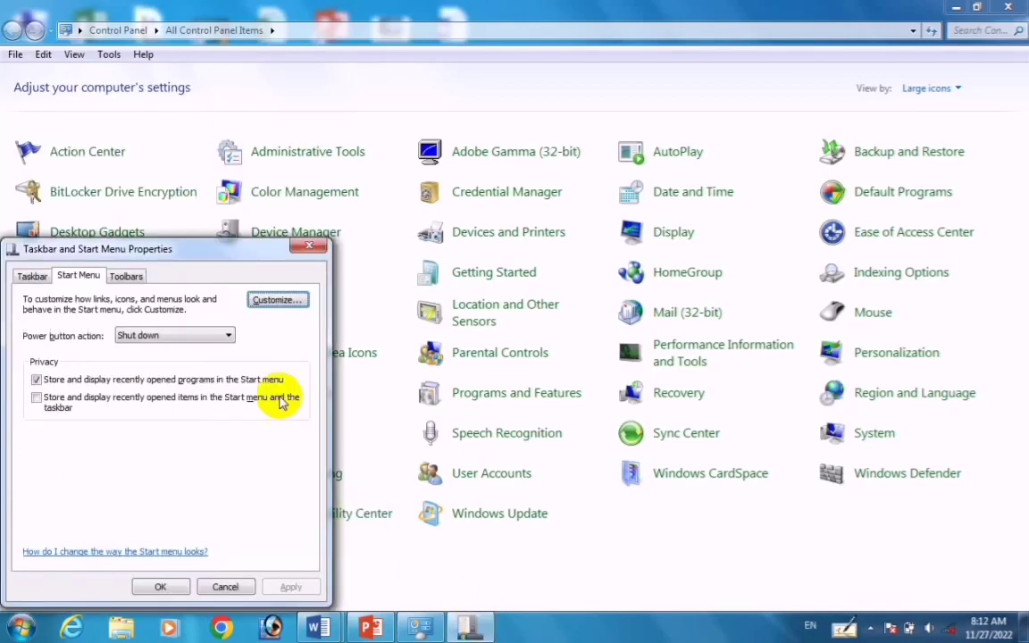
{"action": "left_click", "coordinate": [273, 300]}
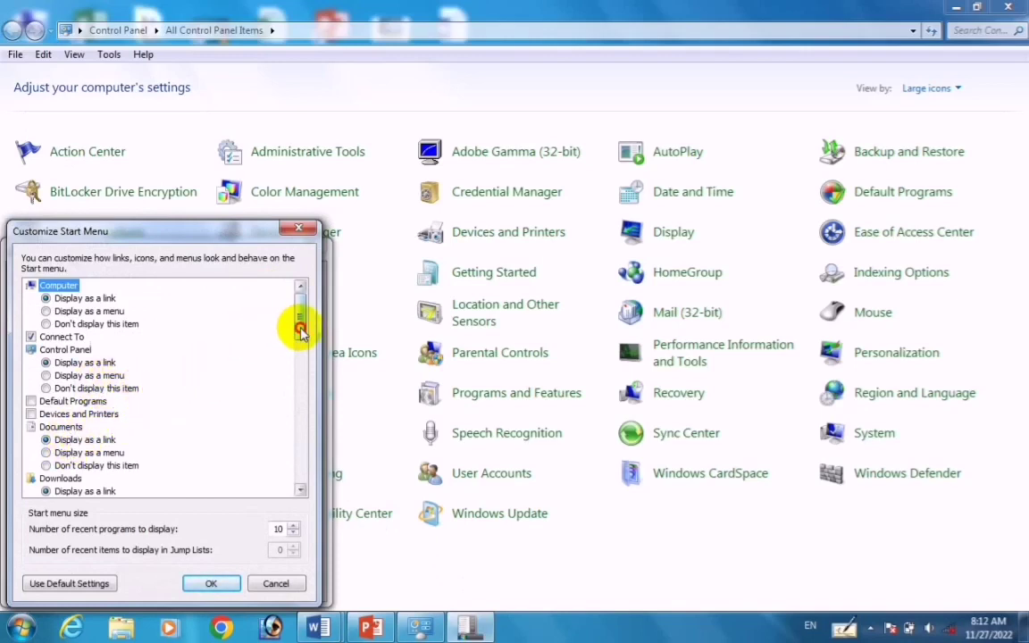
{"action": "left_click_drag", "start_coordinate": [300, 330], "coordinate": [302, 452]}
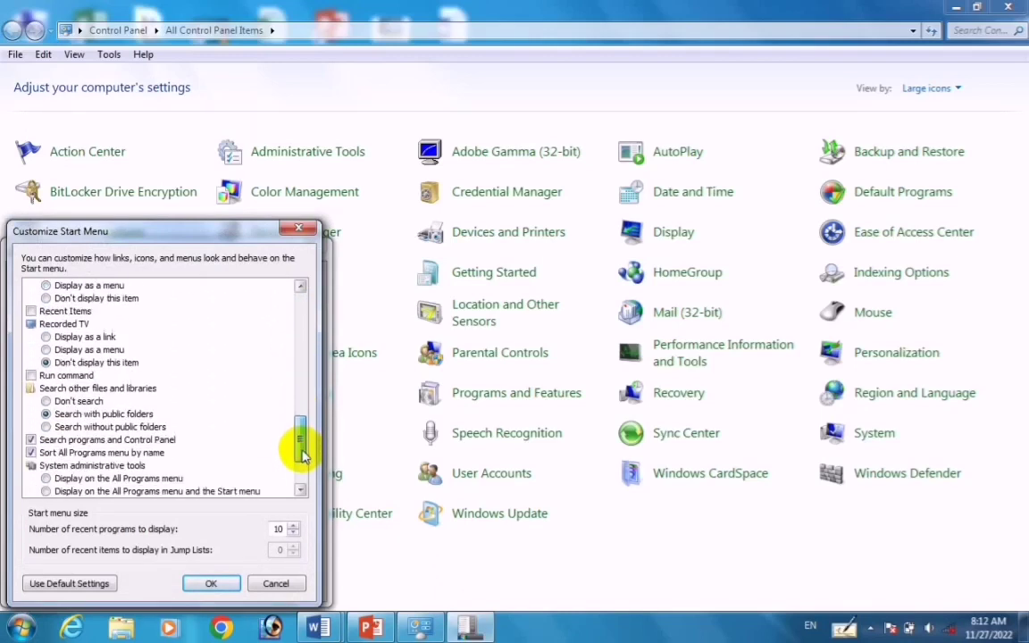
{"action": "left_click", "coordinate": [32, 376]}
{"action": "left_click", "coordinate": [216, 582]}
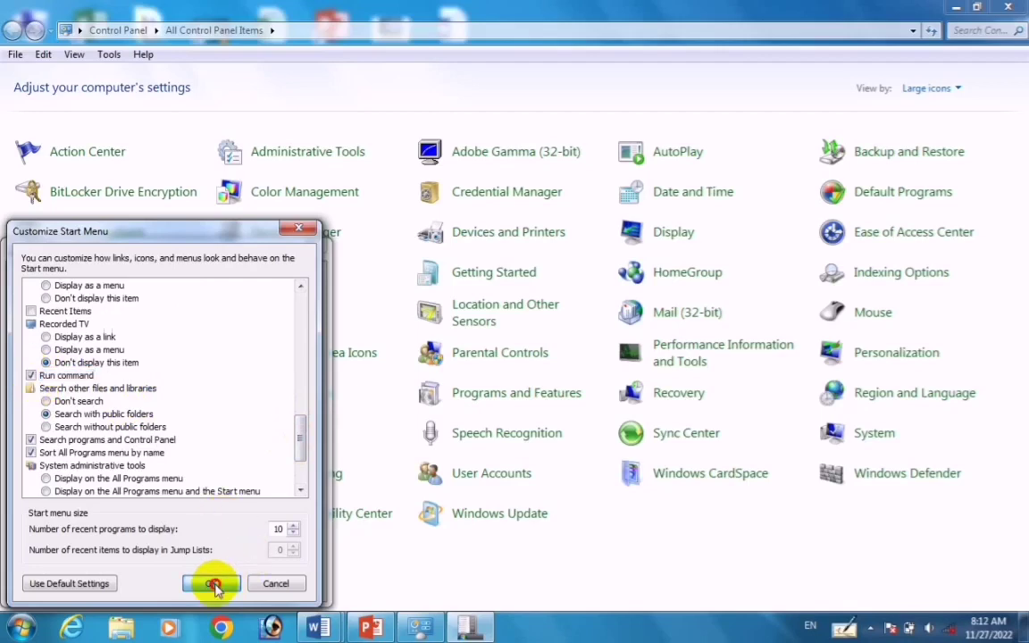
{"action": "left_click", "coordinate": [285, 586]}
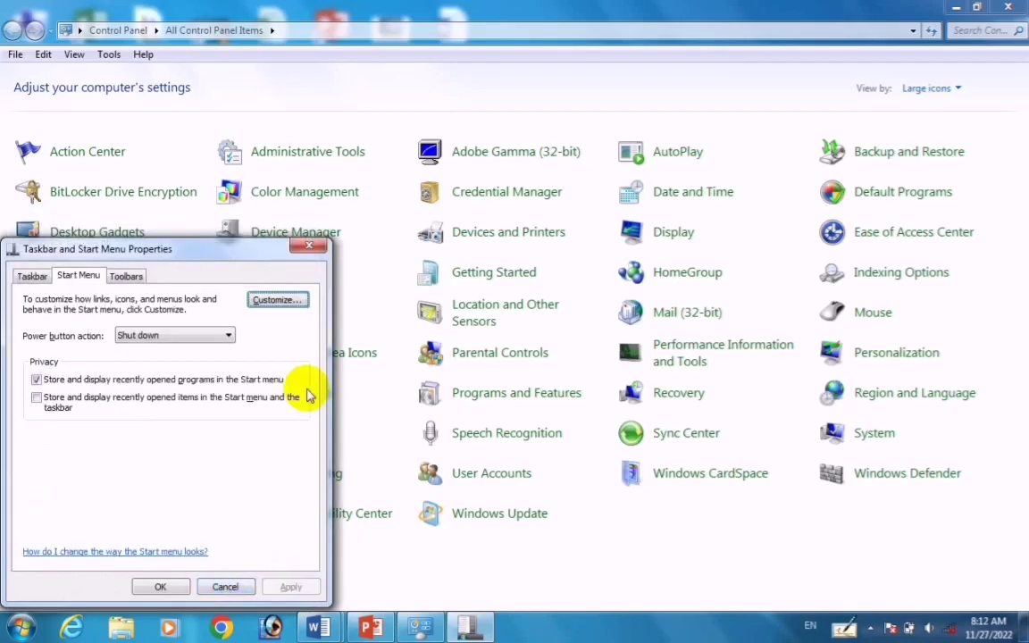
{"action": "left_click", "coordinate": [277, 302]}
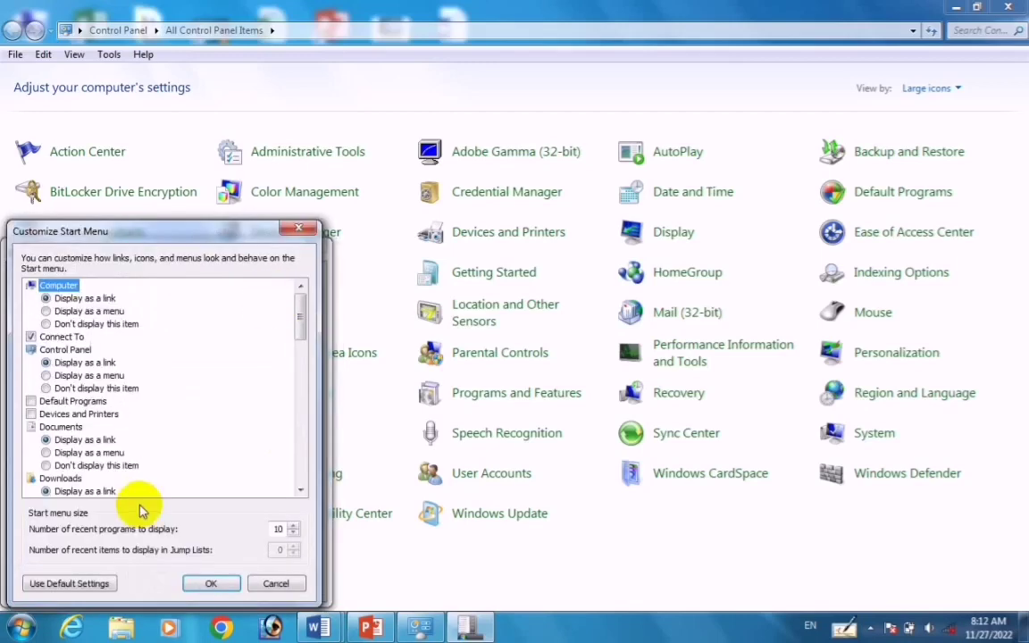
{"action": "left_click", "coordinate": [19, 627]}
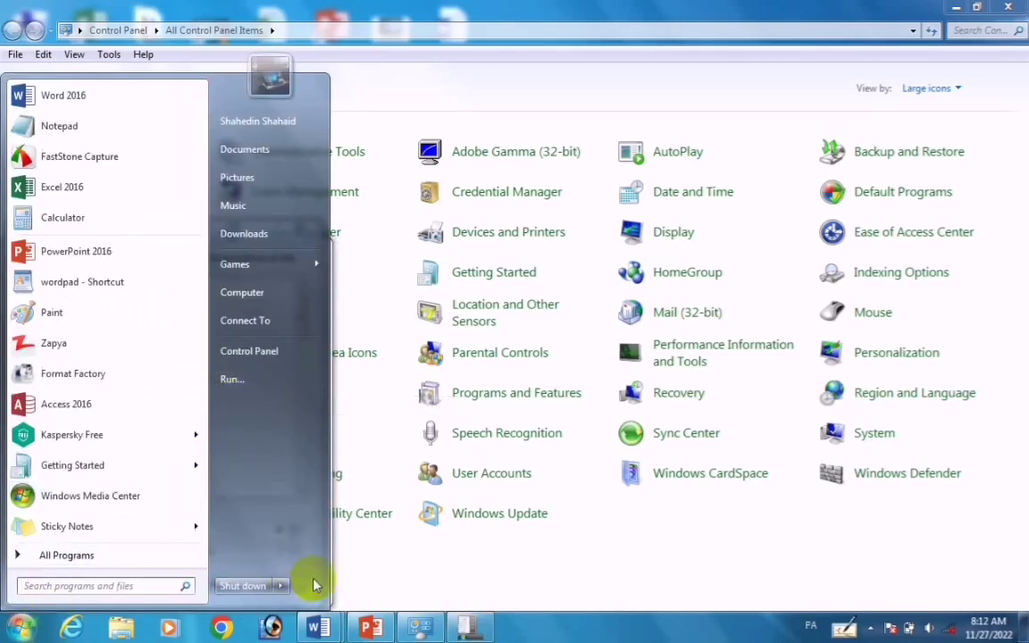
Step: Try the "Don't search" and "Search without public folders" options for other files and libraries, return to "Search with public folders", and check the Start menu
{"action": "left_click", "coordinate": [466, 630]}
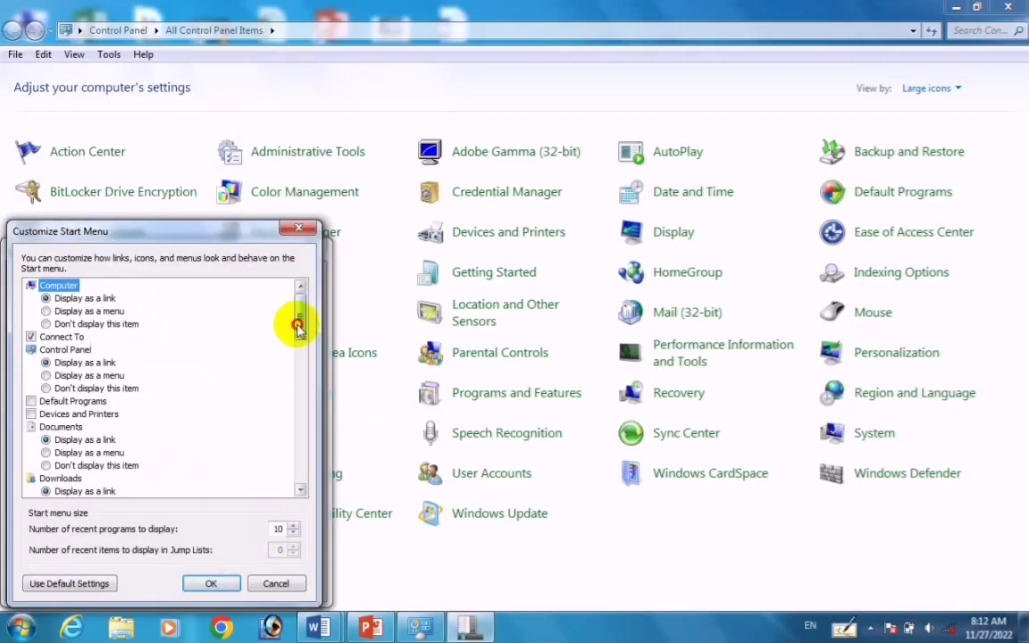
{"action": "left_click_drag", "start_coordinate": [294, 321], "coordinate": [294, 406]}
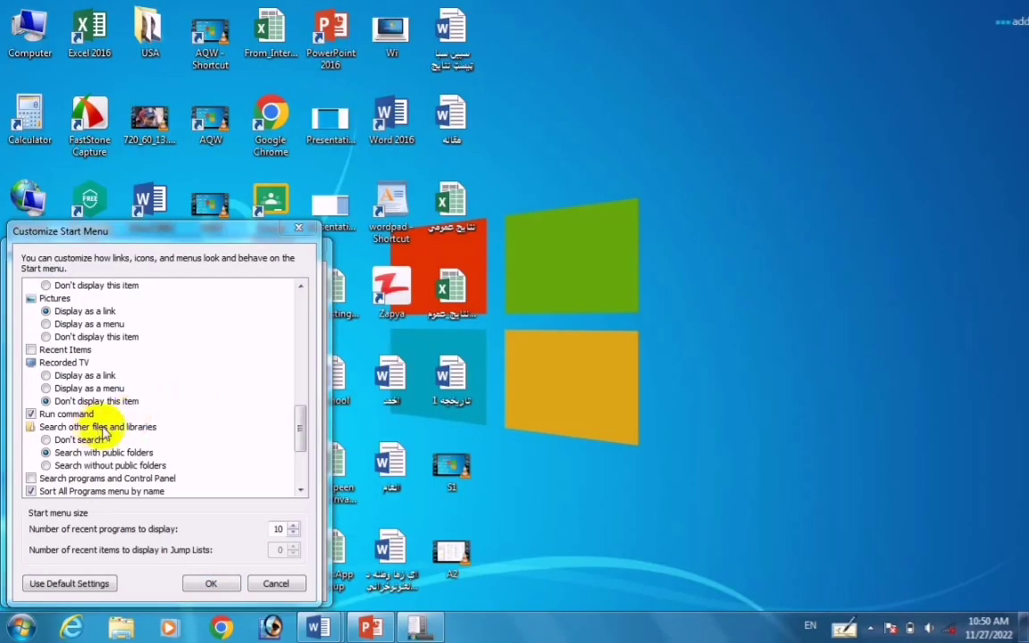
{"action": "left_click", "coordinate": [54, 441]}
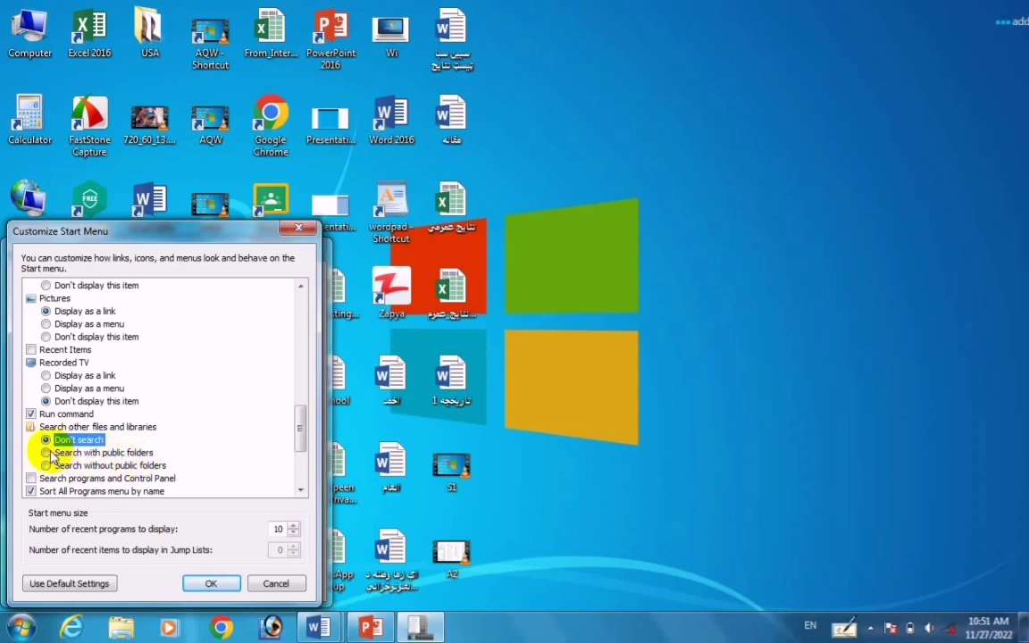
{"action": "left_click", "coordinate": [50, 452]}
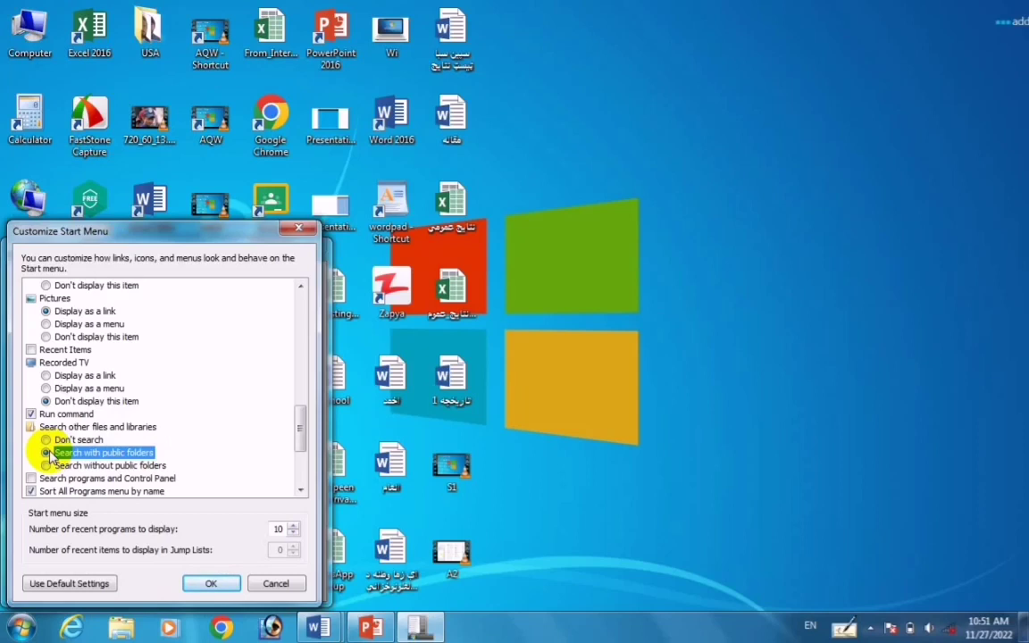
{"action": "left_click", "coordinate": [46, 465]}
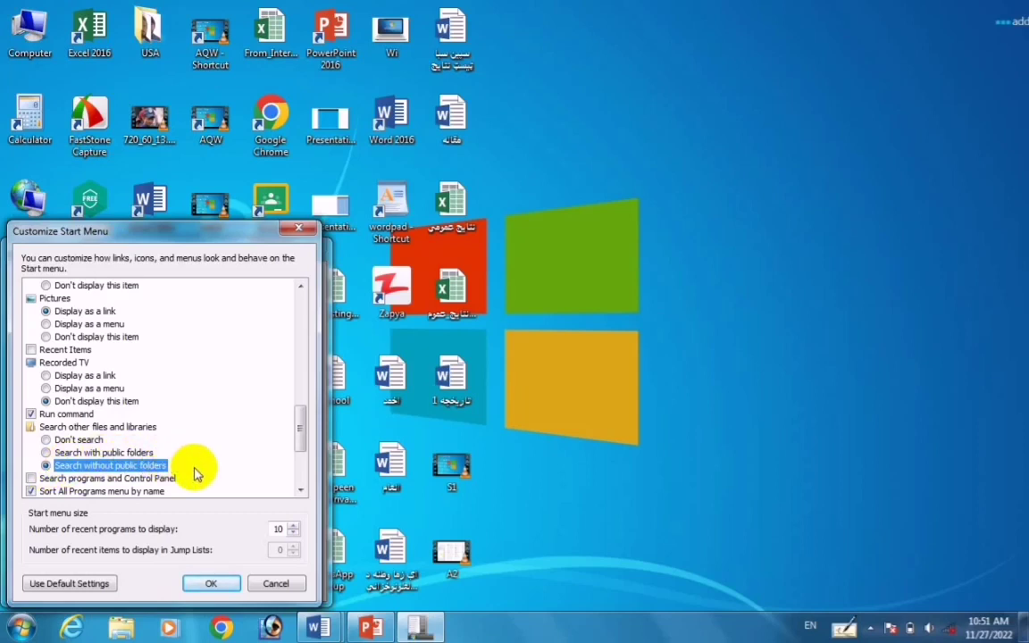
{"action": "left_click", "coordinate": [55, 453]}
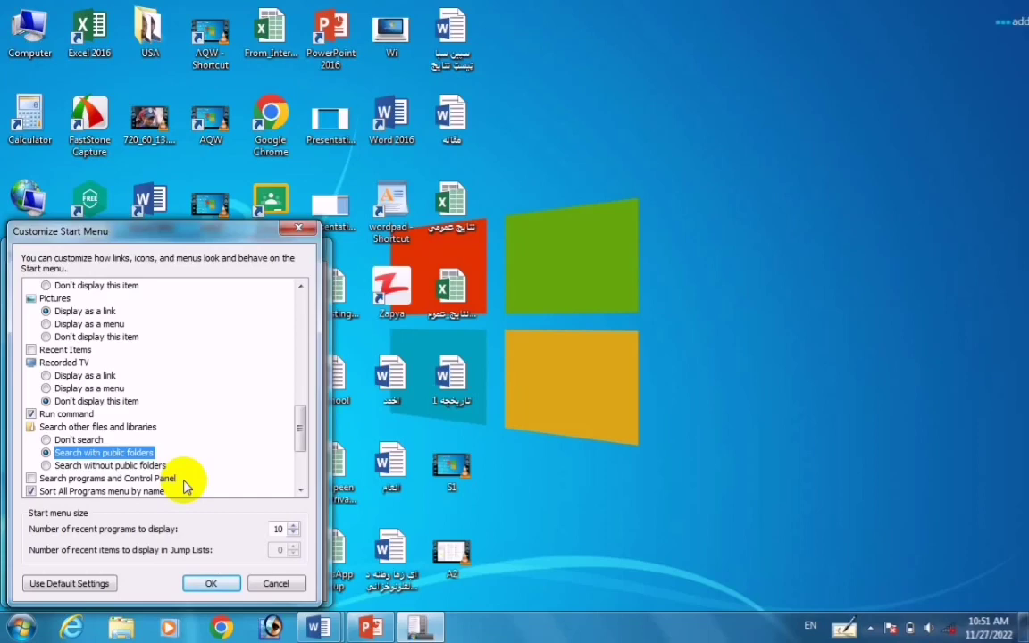
{"action": "left_click", "coordinate": [20, 625]}
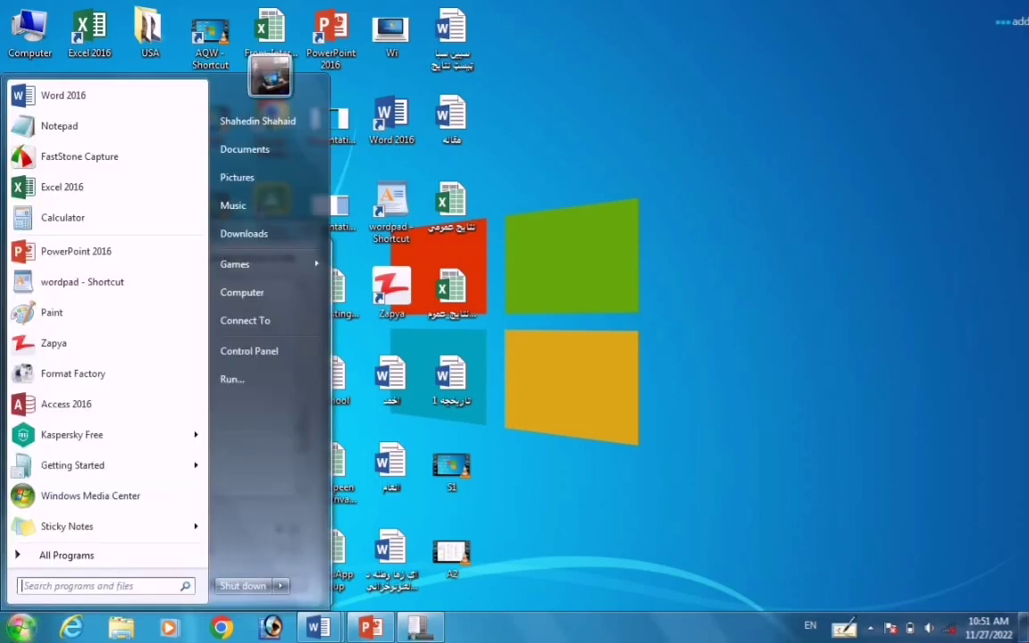
{"action": "left_click", "coordinate": [536, 406]}
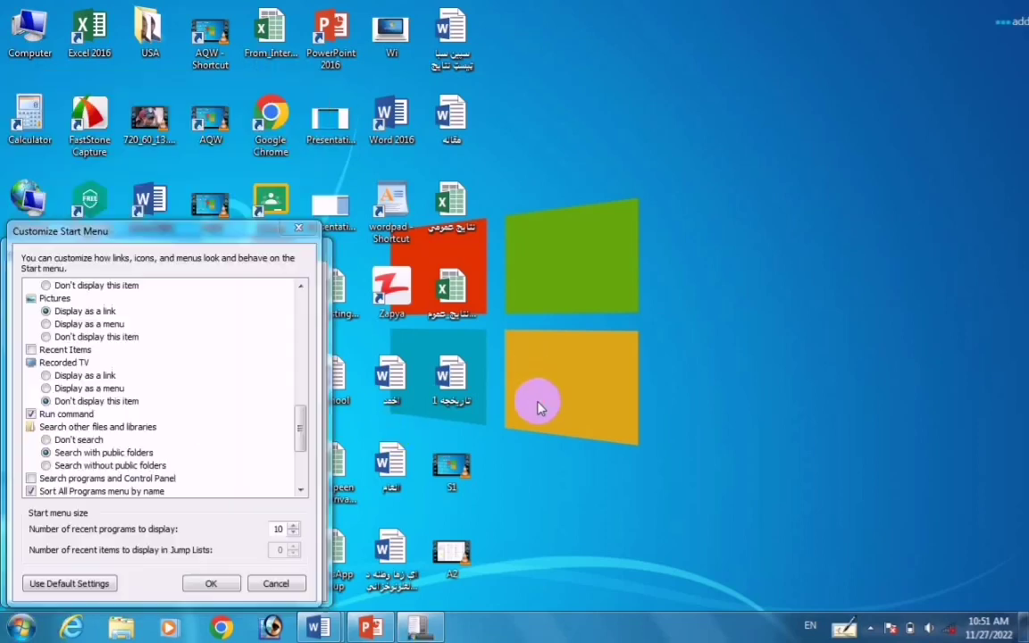
Step: Select the Search programs and Control Panel entry, and close the customization and properties dialogs without saving
{"action": "left_click", "coordinate": [32, 481]}
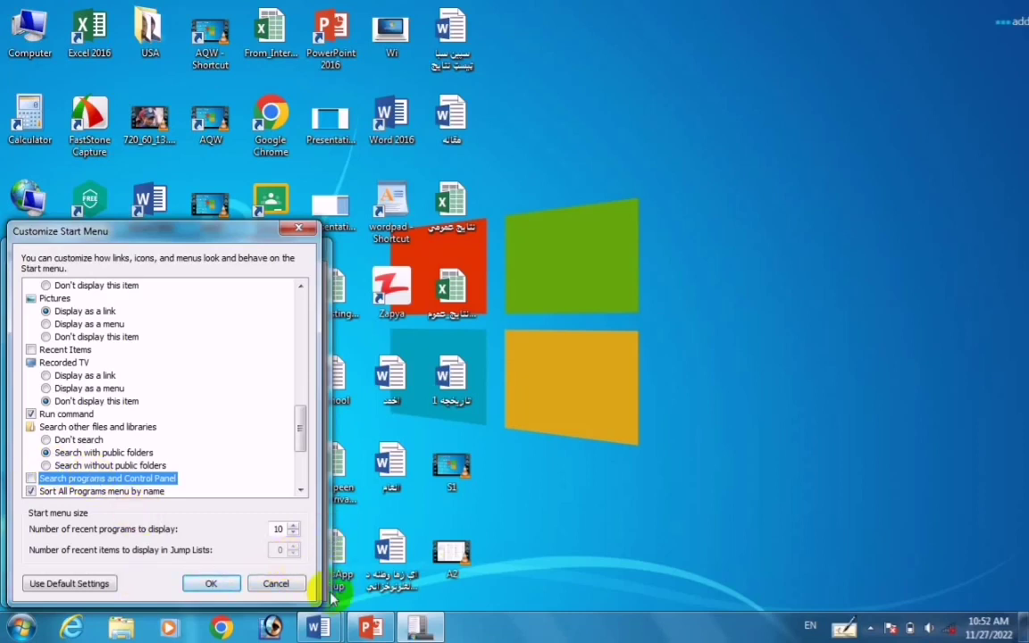
{"action": "left_click", "coordinate": [586, 525]}
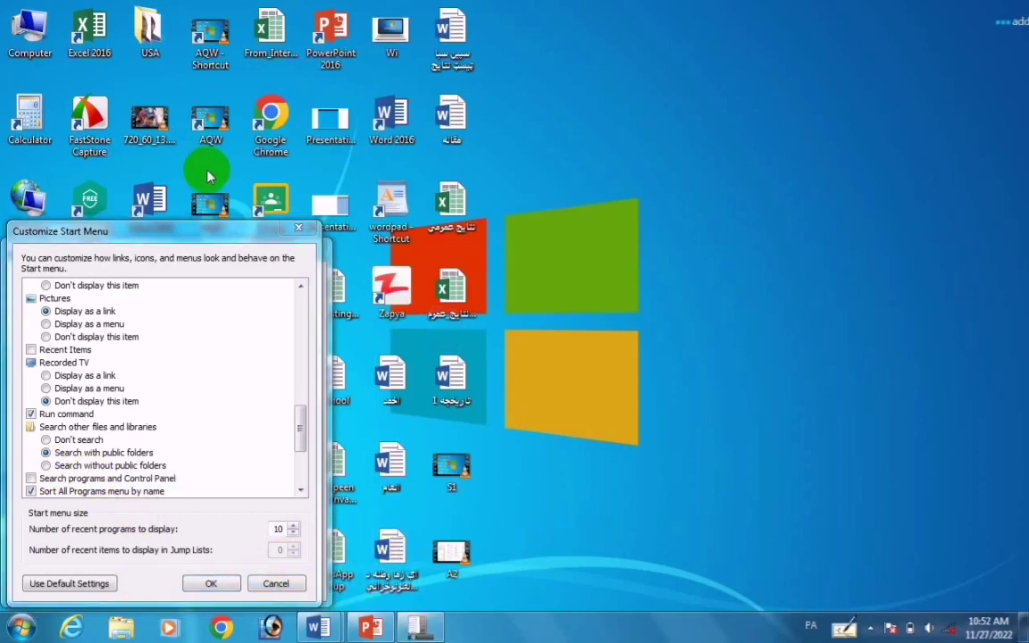
{"action": "left_click", "coordinate": [298, 228]}
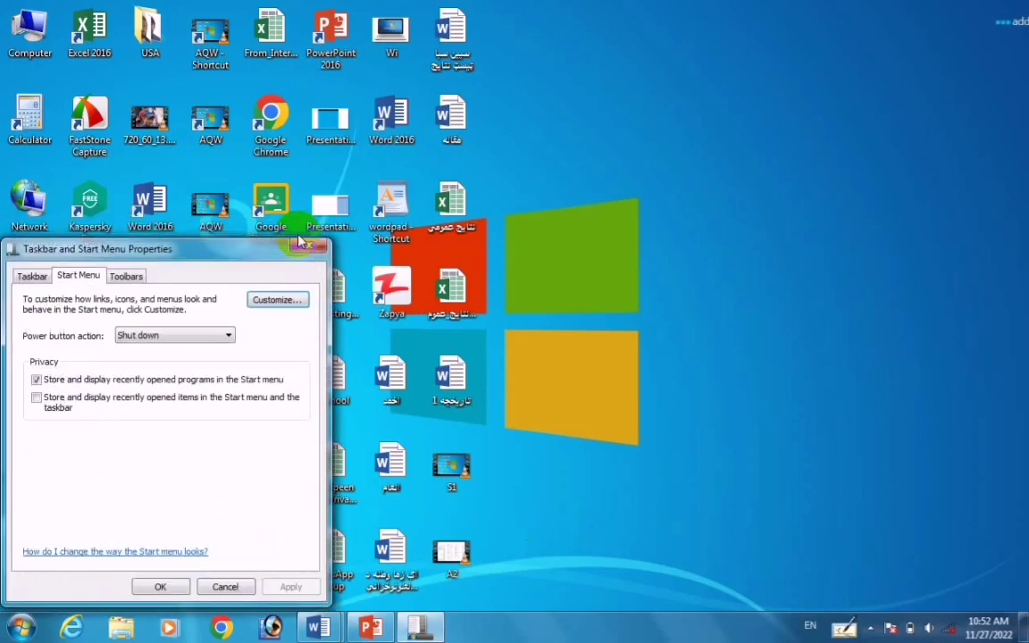
{"action": "left_click", "coordinate": [315, 248]}
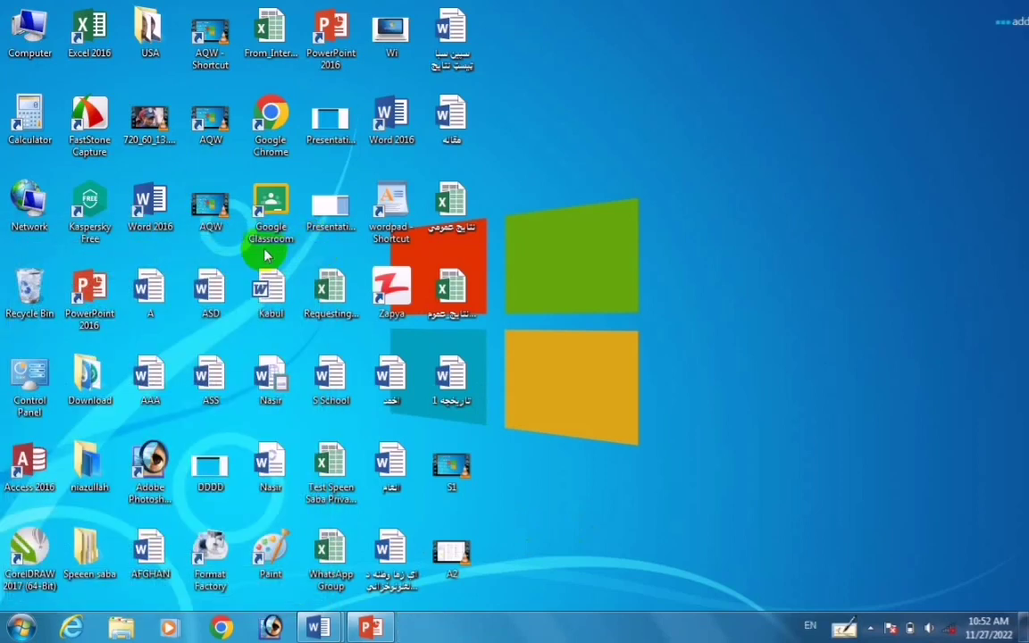
Step: Open the Start menu customization from Control Panel, review the Search programs and Control Panel option, and confirm the dialog
{"action": "double_click", "coordinate": [18, 379]}
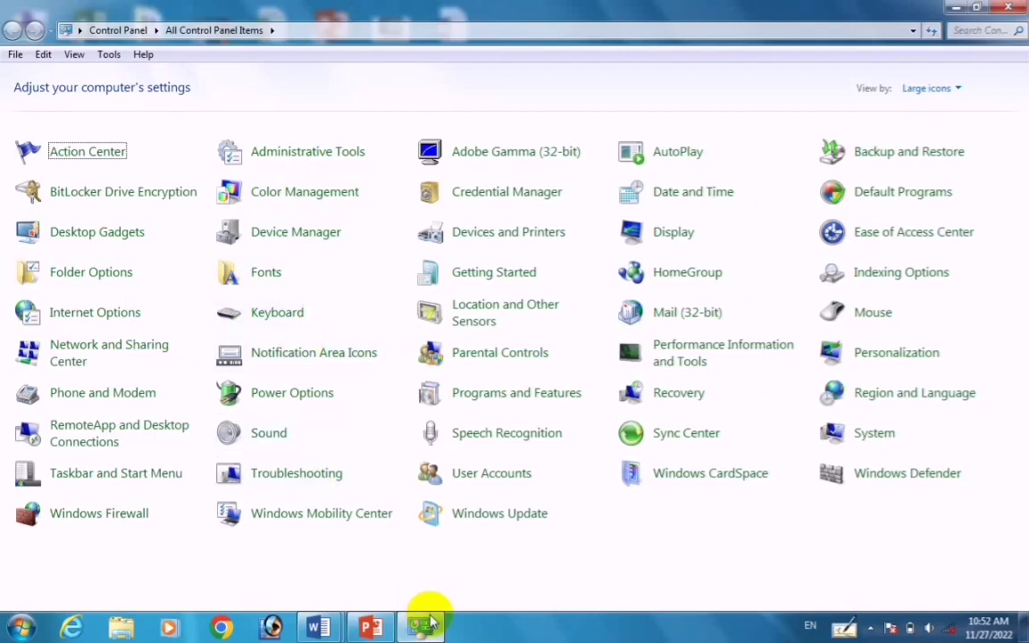
{"action": "left_click", "coordinate": [150, 480]}
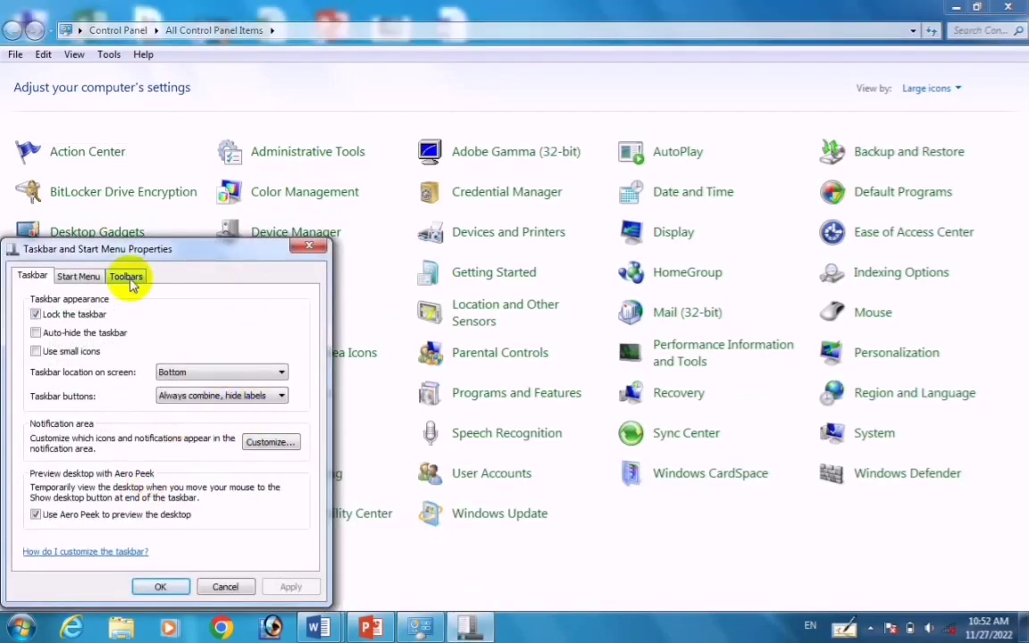
{"action": "left_click", "coordinate": [78, 277]}
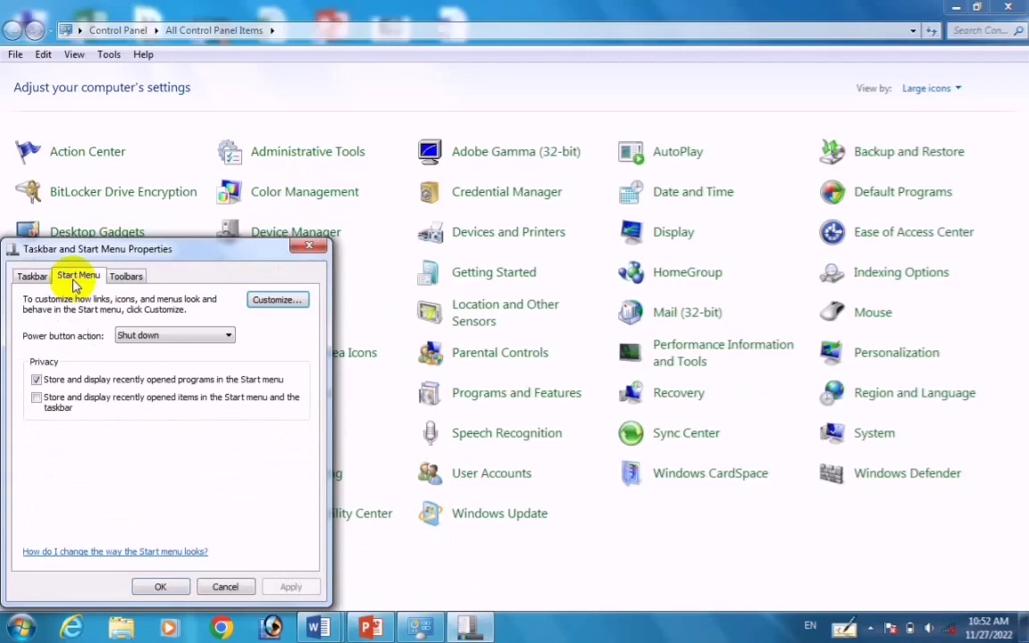
{"action": "left_click", "coordinate": [252, 300]}
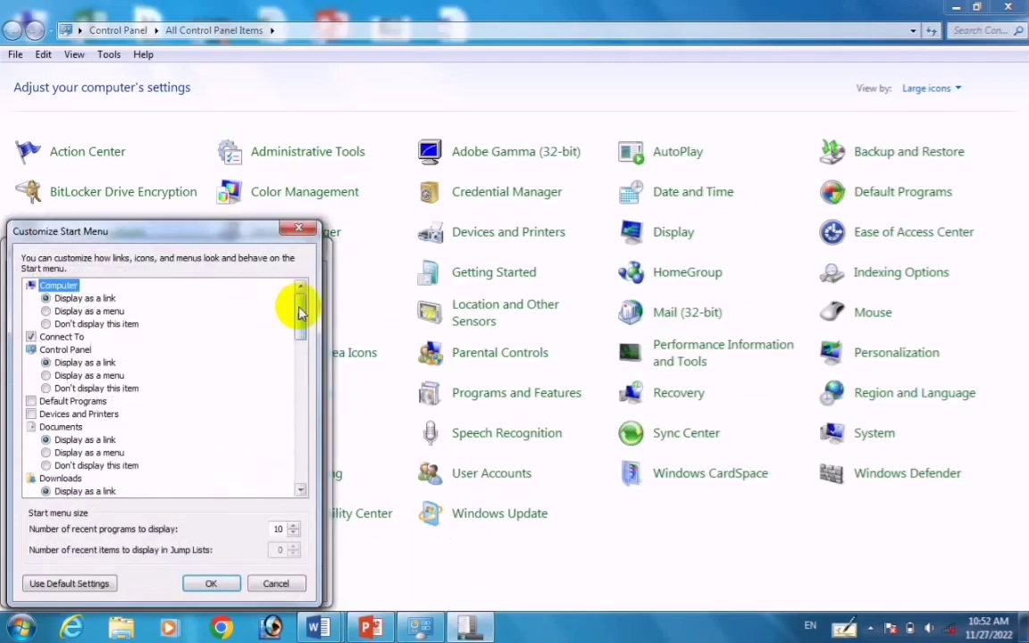
{"action": "left_click_drag", "start_coordinate": [300, 312], "coordinate": [301, 425]}
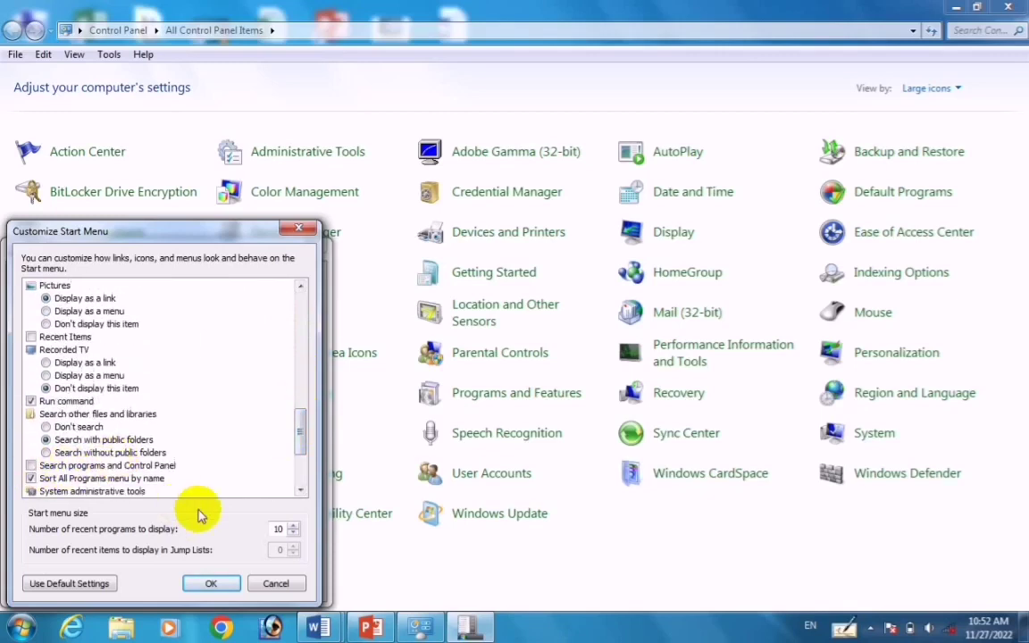
{"action": "left_click", "coordinate": [211, 583]}
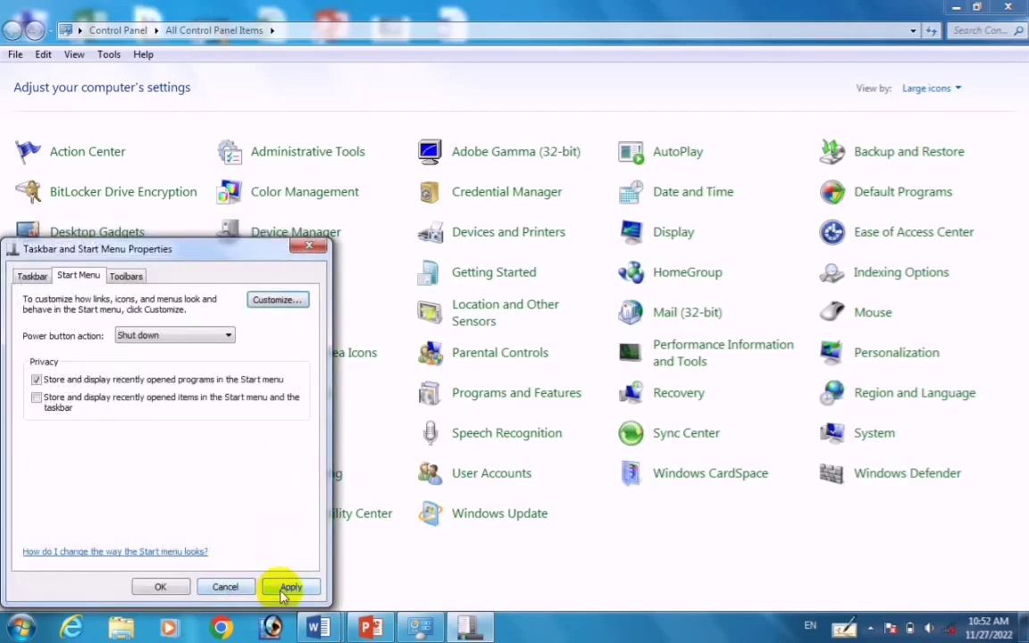
{"action": "left_click", "coordinate": [284, 589]}
Step: Search the Start menu for "Taskbar"
{"action": "left_click", "coordinate": [21, 627]}
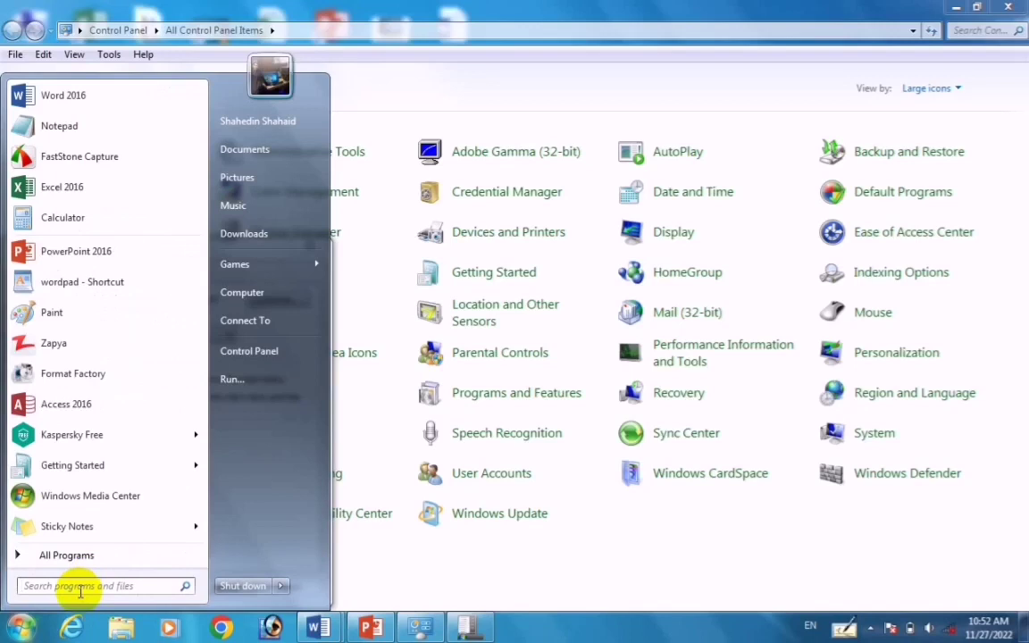
{"action": "type", "text": "Tas"}
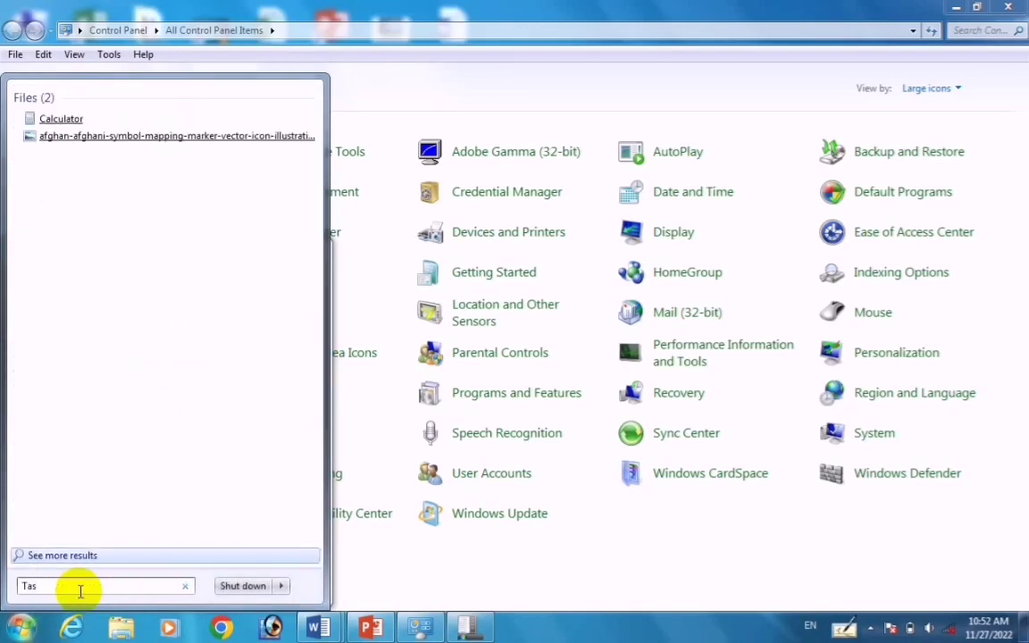
{"action": "type", "text": "k"}
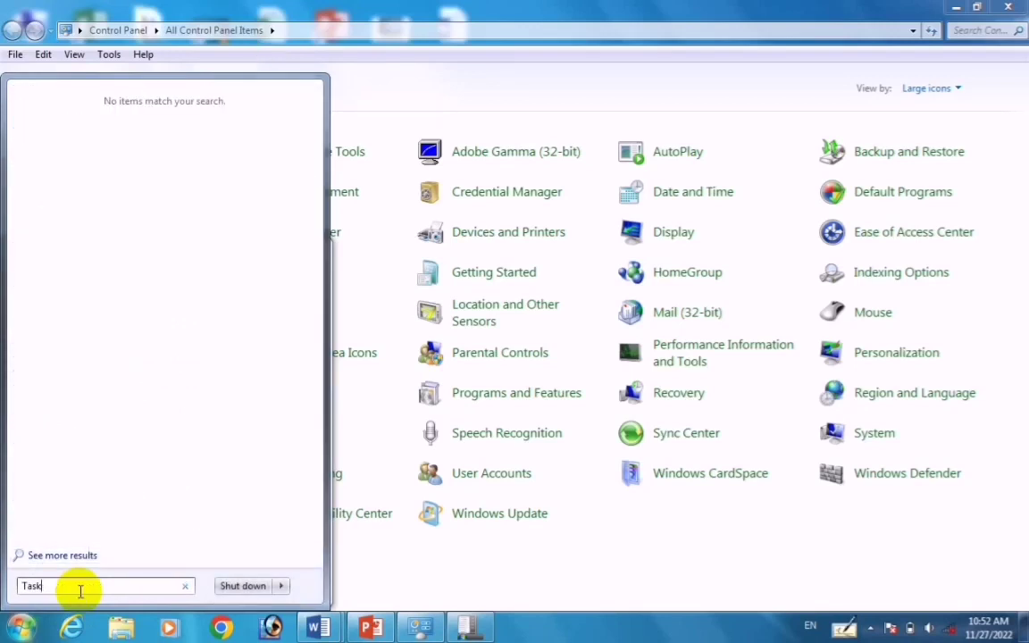
{"action": "type", "text": "bar"}
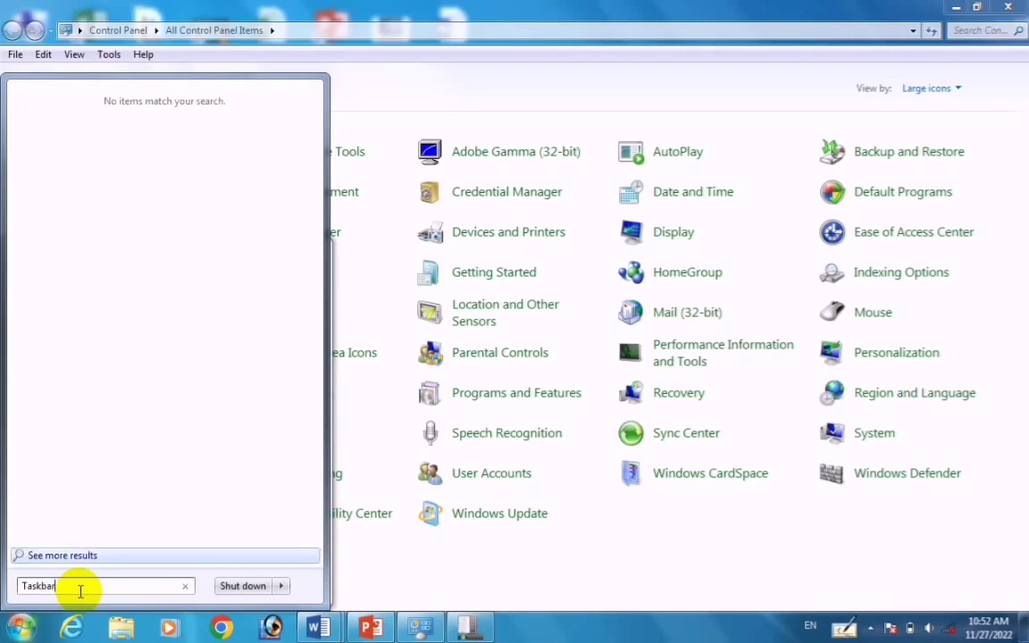
Step: Enable Search programs and Control Panel in the Start menu customization and apply the change
{"action": "left_click", "coordinate": [474, 629]}
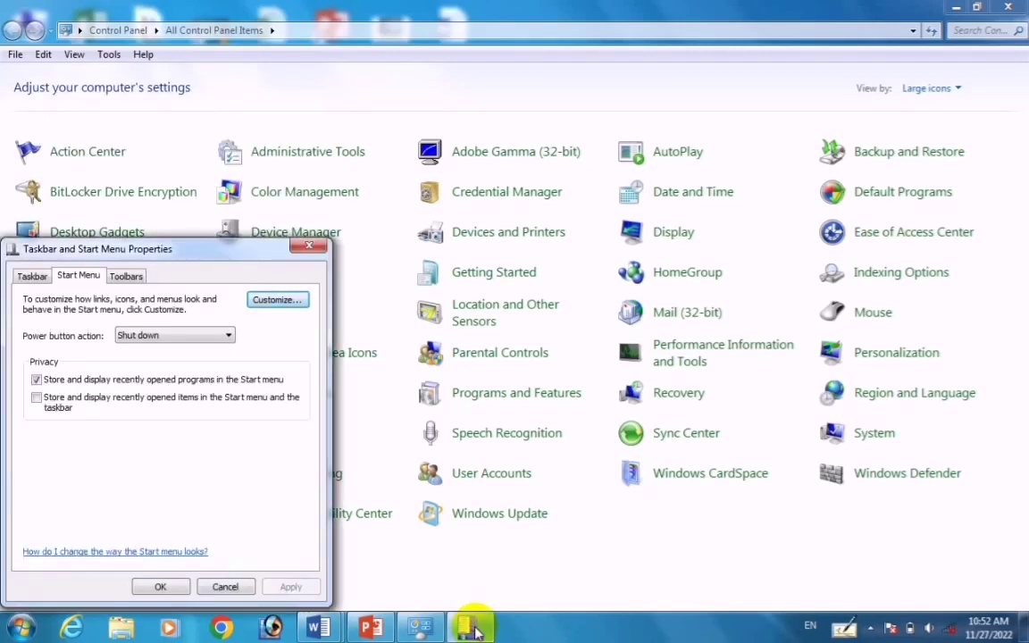
{"action": "left_click", "coordinate": [279, 301]}
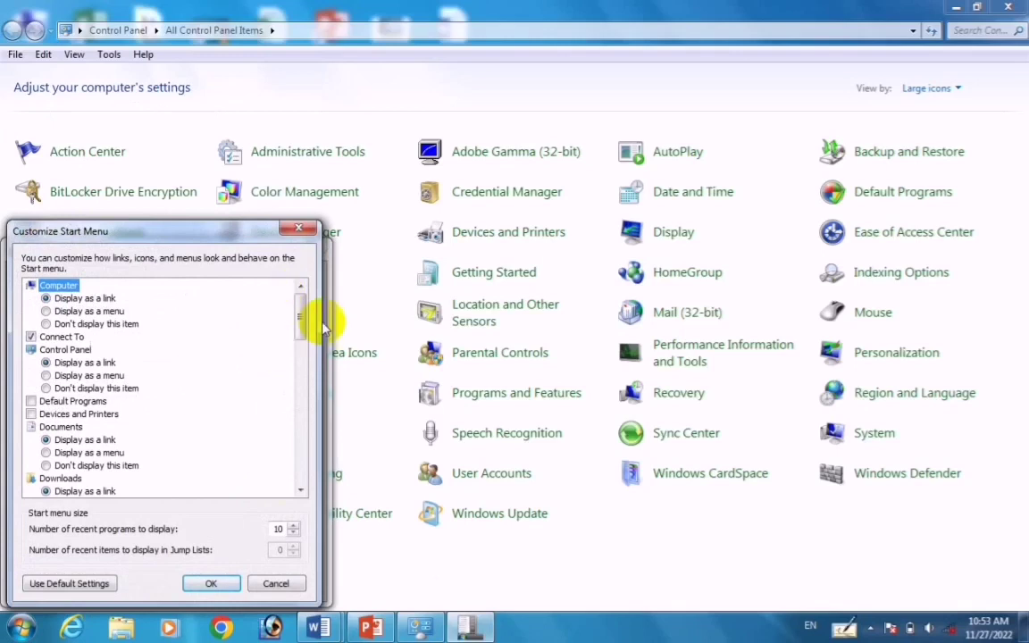
{"action": "left_click_drag", "start_coordinate": [301, 315], "coordinate": [308, 433]}
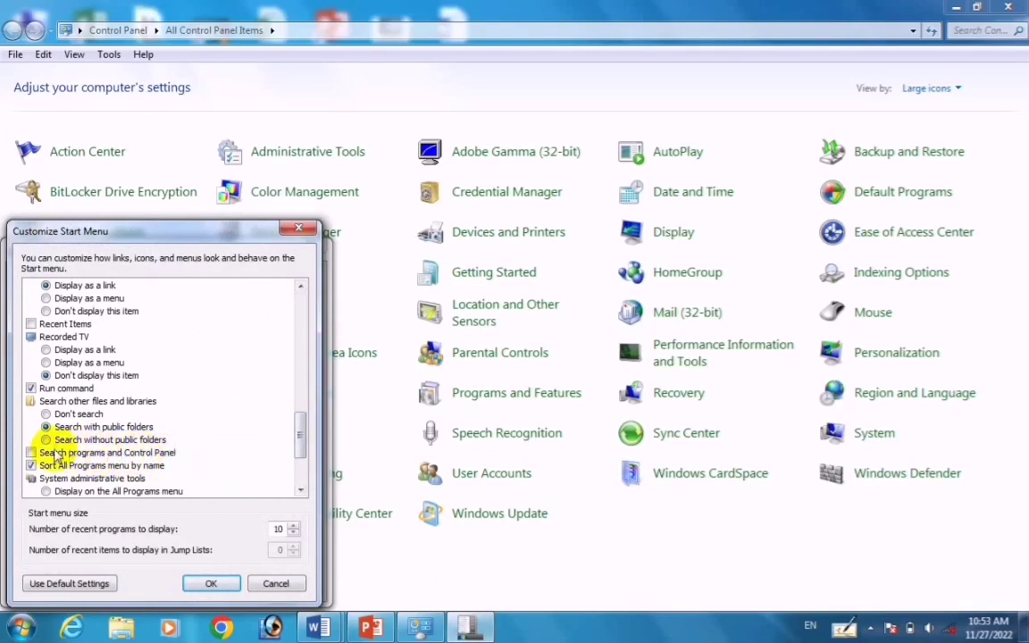
{"action": "left_click", "coordinate": [32, 454]}
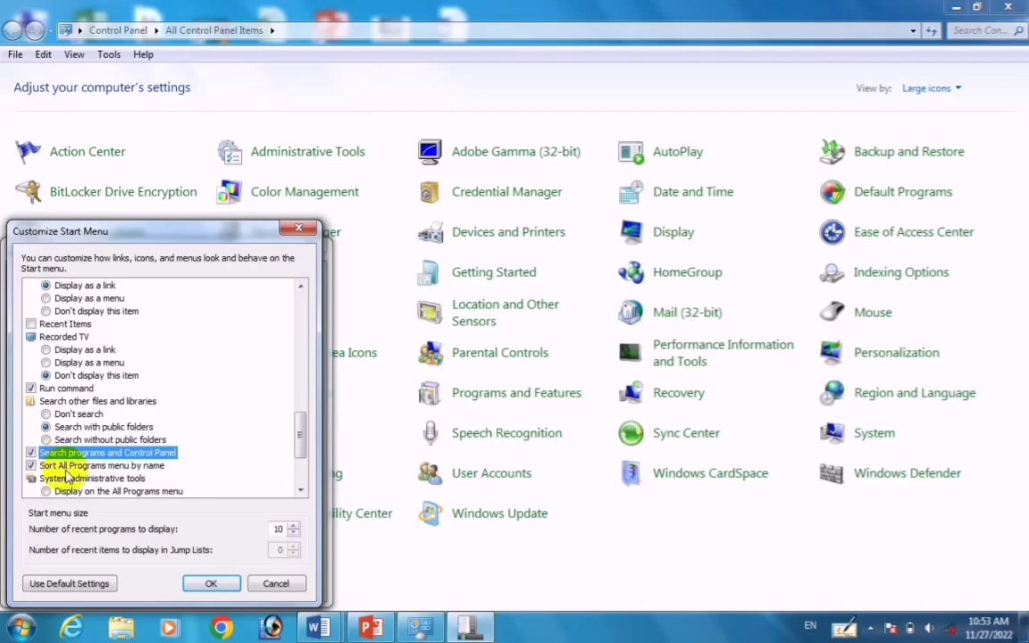
{"action": "left_click", "coordinate": [213, 586]}
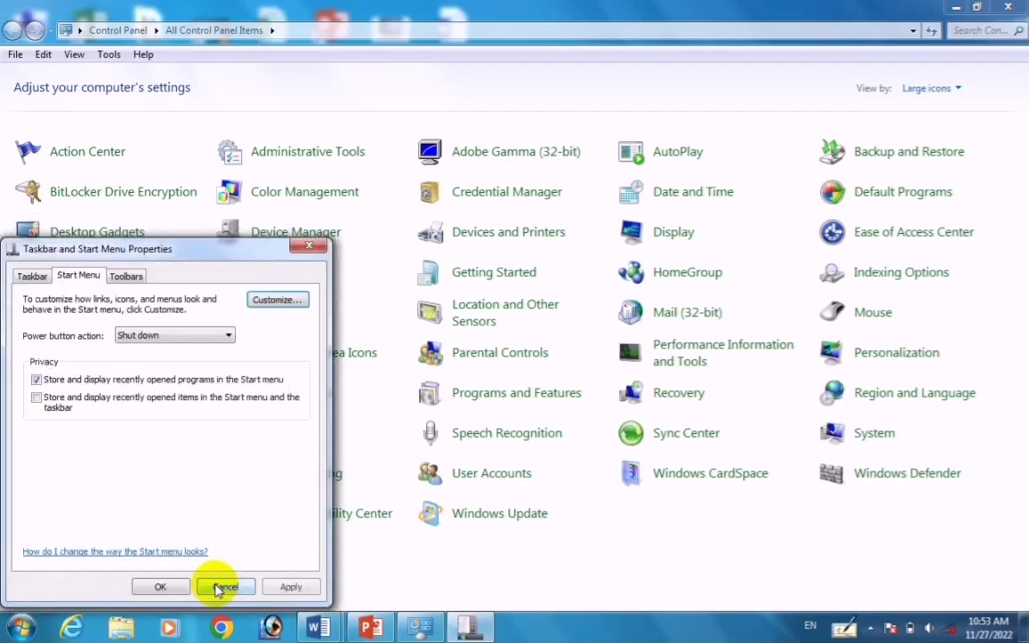
{"action": "left_click", "coordinate": [291, 587]}
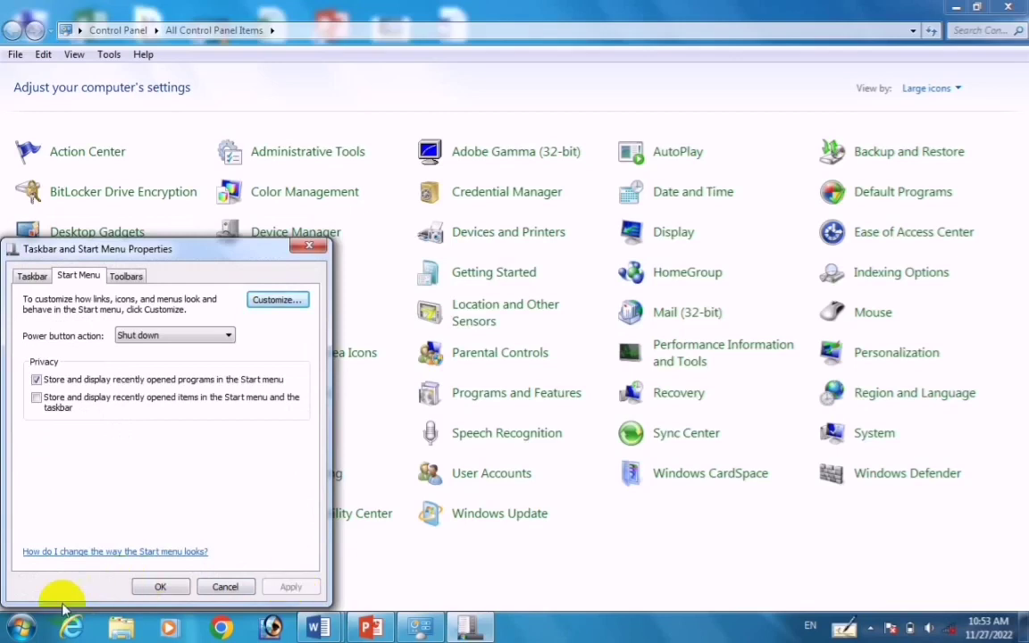
Step: Search the Start menu for "taskbar" and open the Taskbar and Start Menu result
{"action": "left_click", "coordinate": [23, 628]}
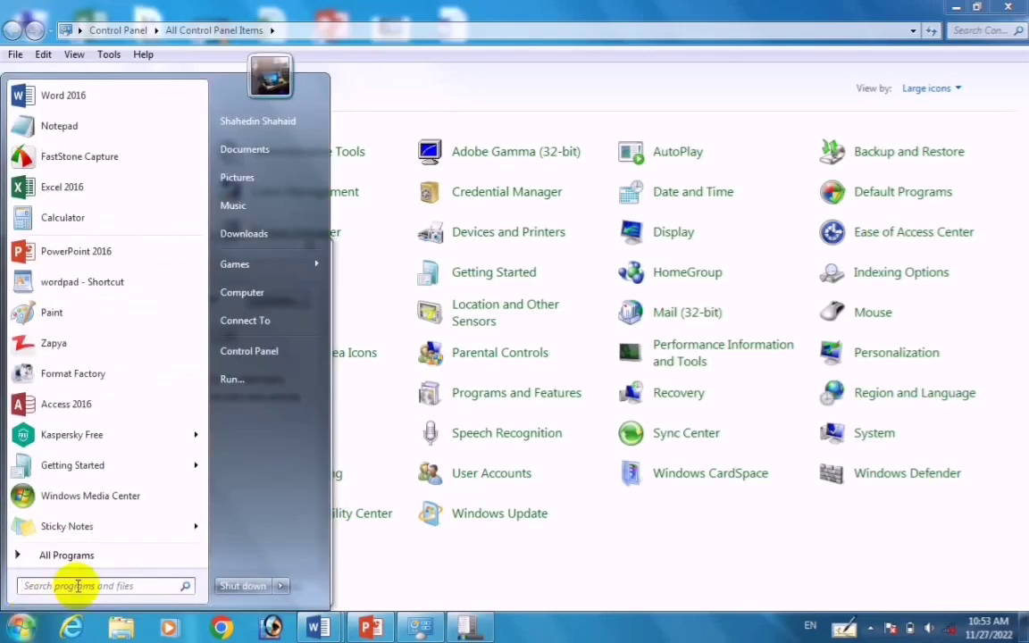
{"action": "type", "text": "t"}
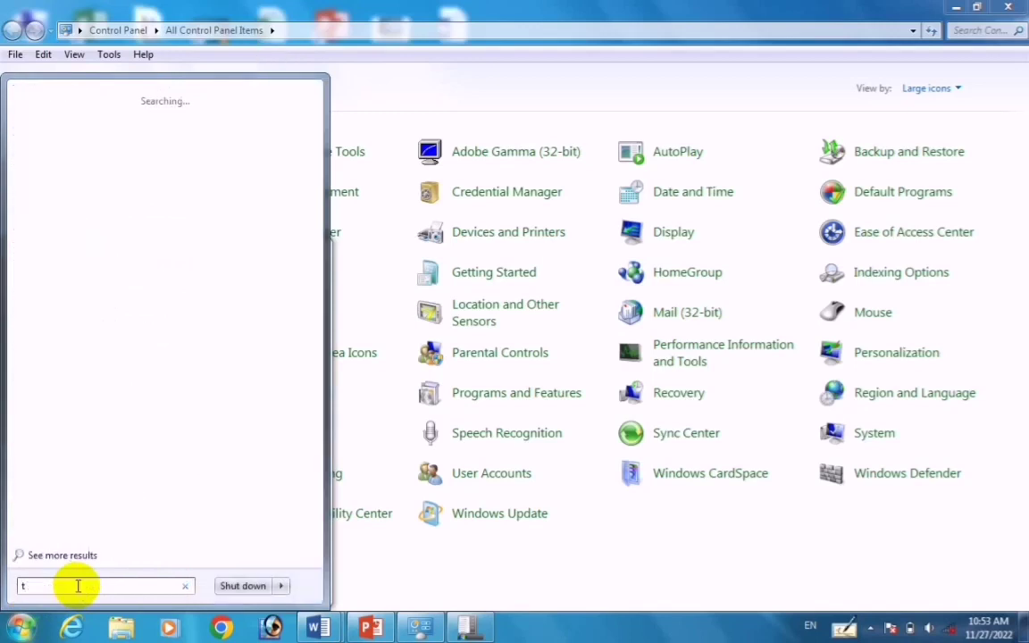
{"action": "type", "text": "askbar"}
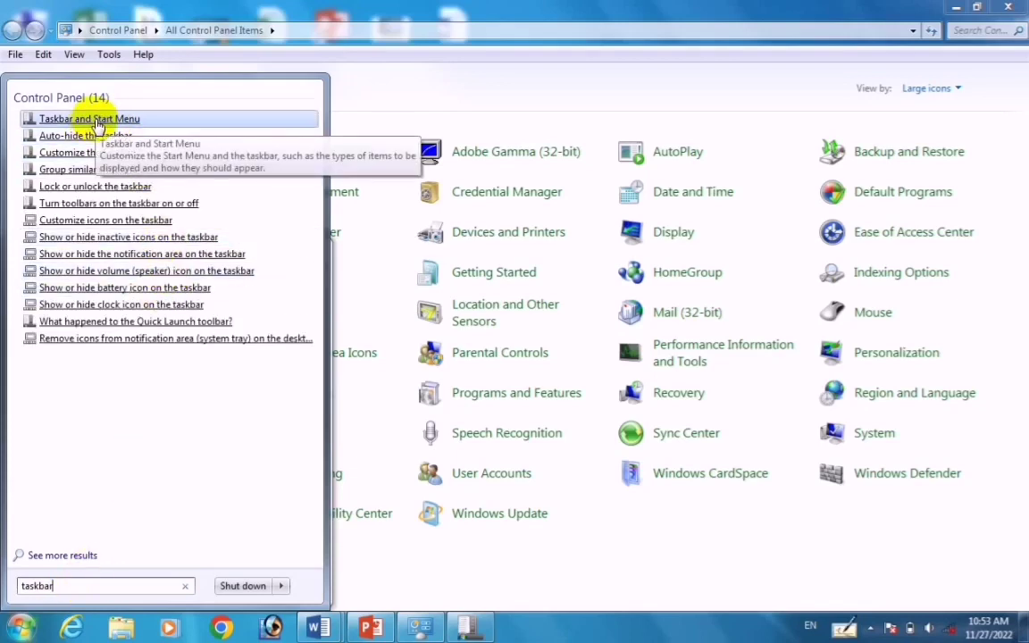
{"action": "left_click", "coordinate": [99, 122]}
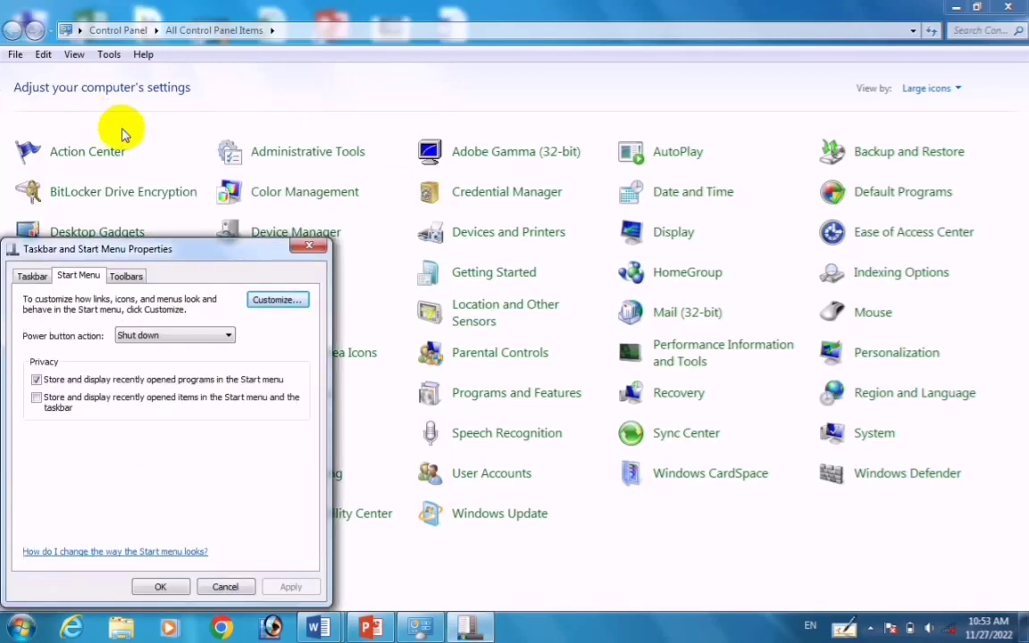
Step: Open the Start menu customization, review the Sort All Programs menu by name option, and view the All Programs list
{"action": "left_click", "coordinate": [277, 304]}
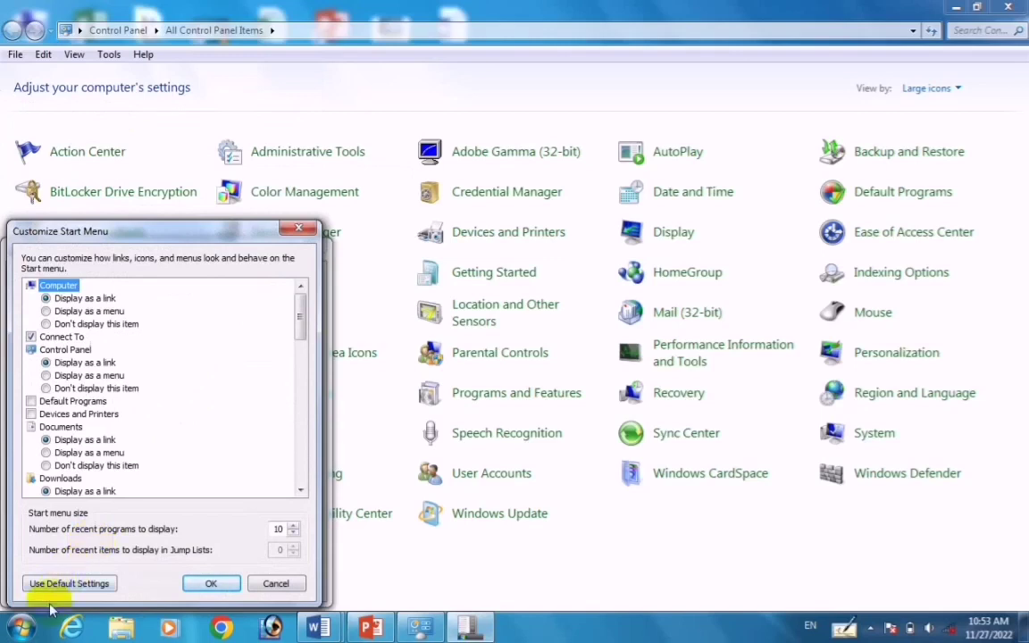
{"action": "left_click", "coordinate": [22, 631]}
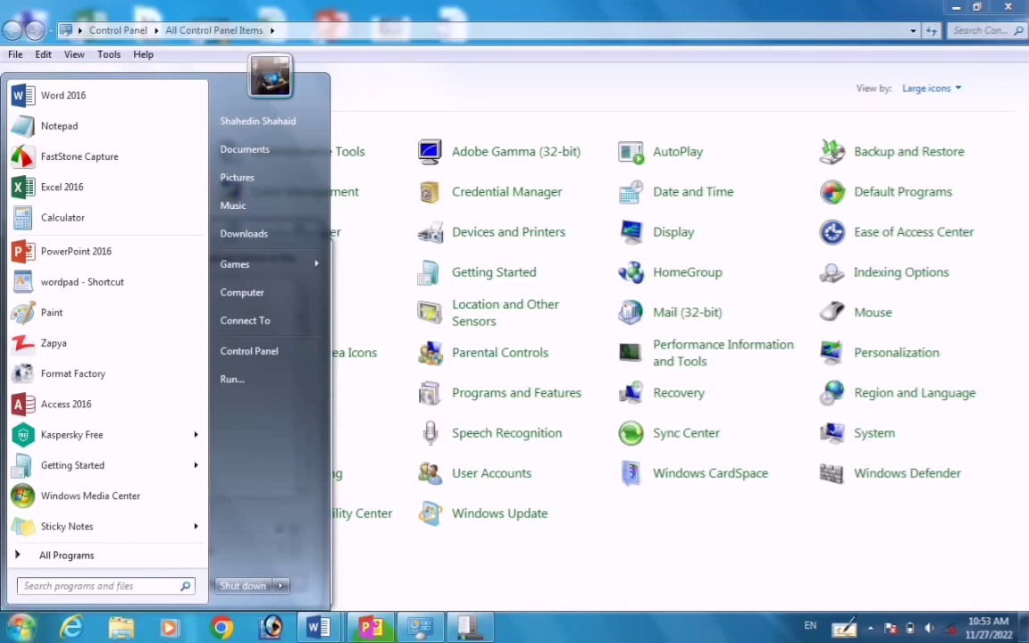
{"action": "left_click", "coordinate": [468, 618]}
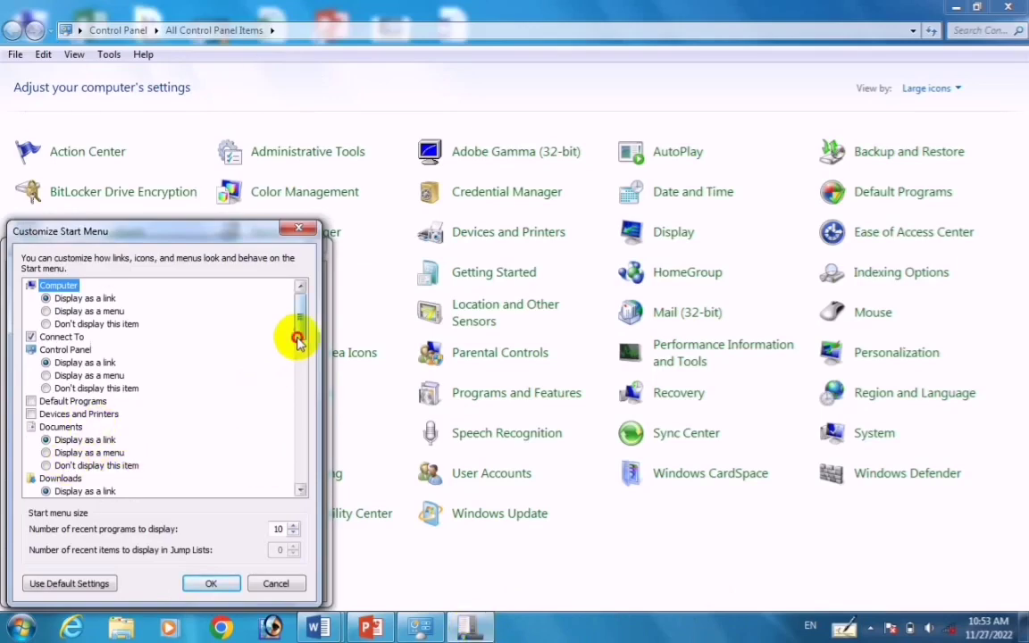
{"action": "left_click_drag", "start_coordinate": [298, 338], "coordinate": [298, 464]}
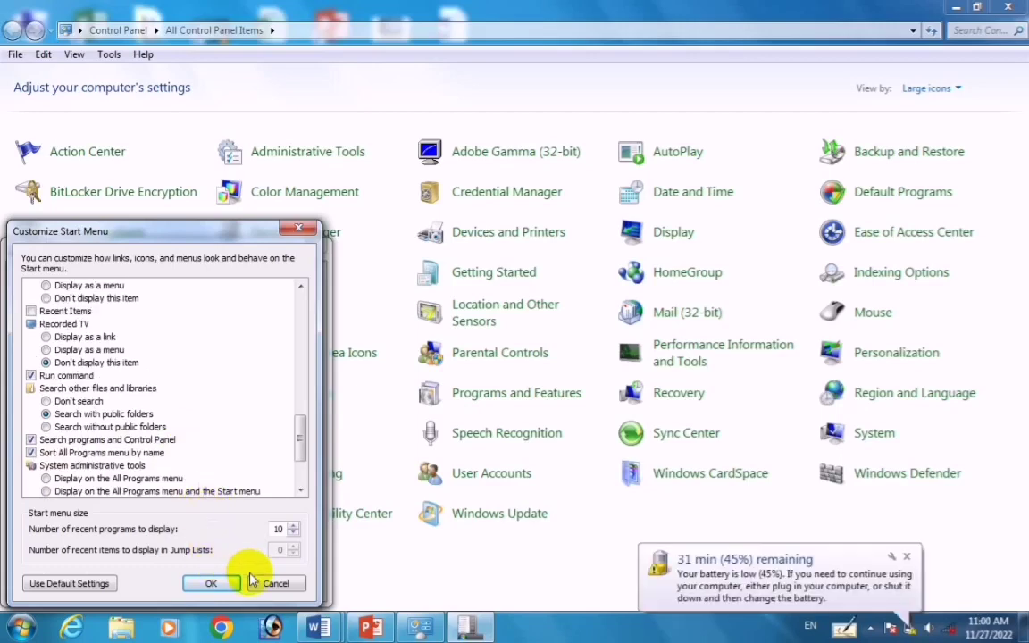
{"action": "left_click", "coordinate": [19, 628]}
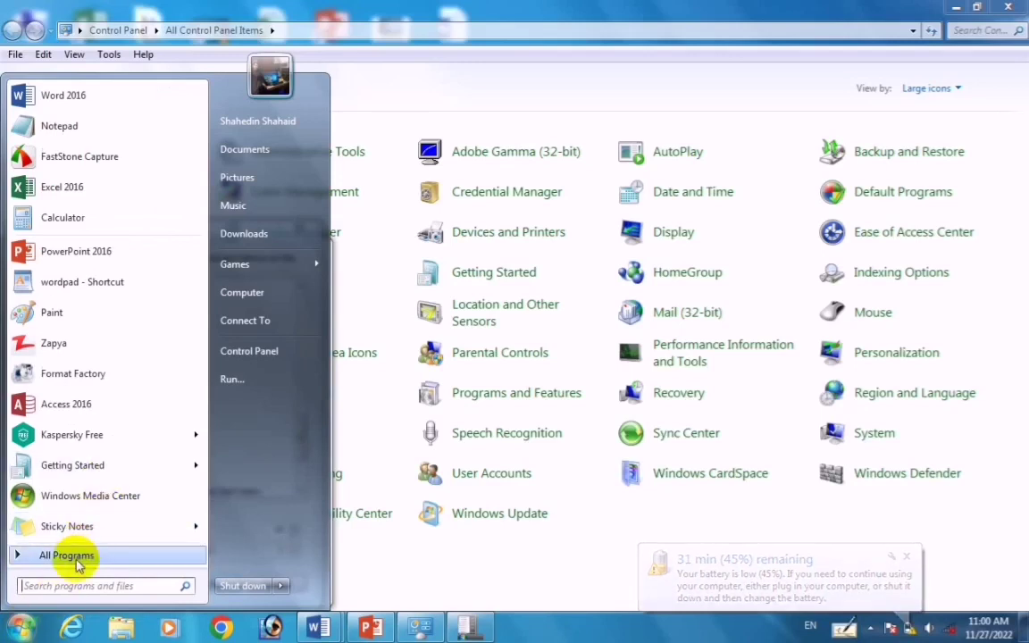
{"action": "left_click", "coordinate": [77, 561]}
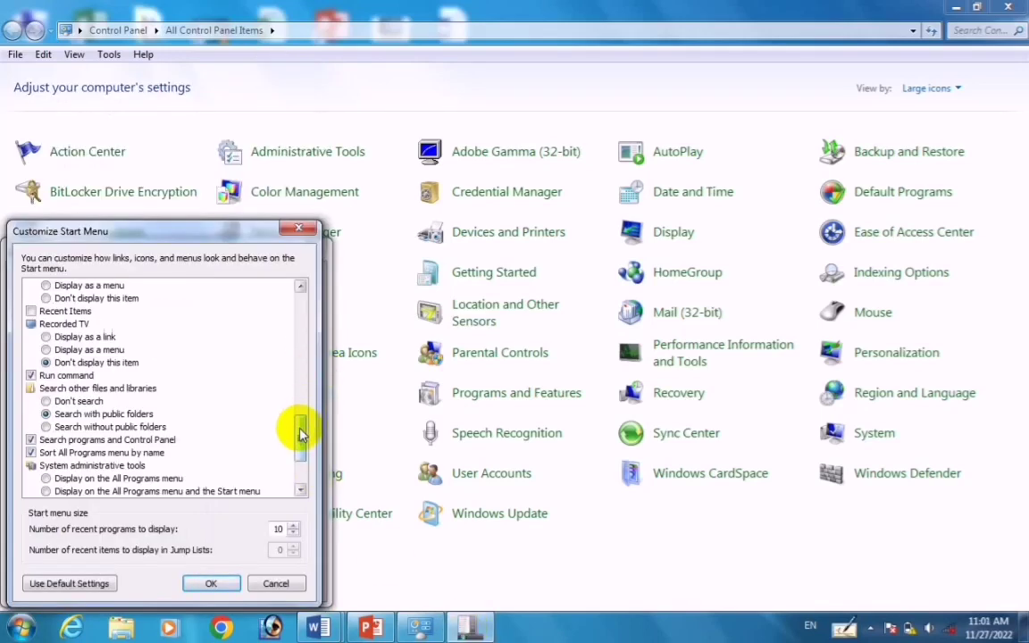
Step: Set System administrative tools to Display on the All Programs menu, apply the change, and check the All Programs list
{"action": "left_click_drag", "start_coordinate": [300, 432], "coordinate": [297, 441]}
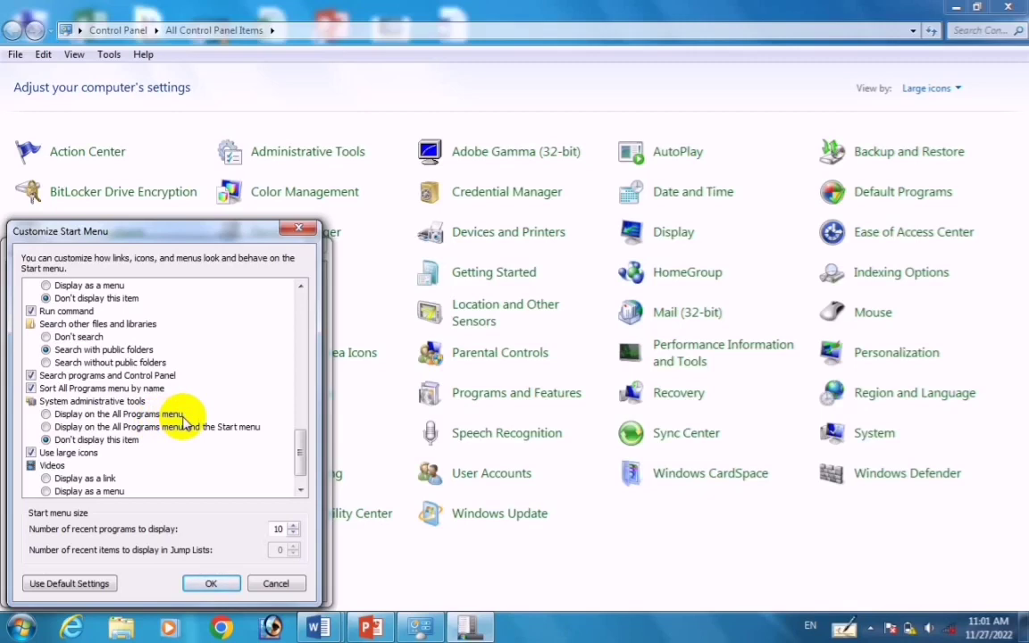
{"action": "left_click", "coordinate": [45, 415]}
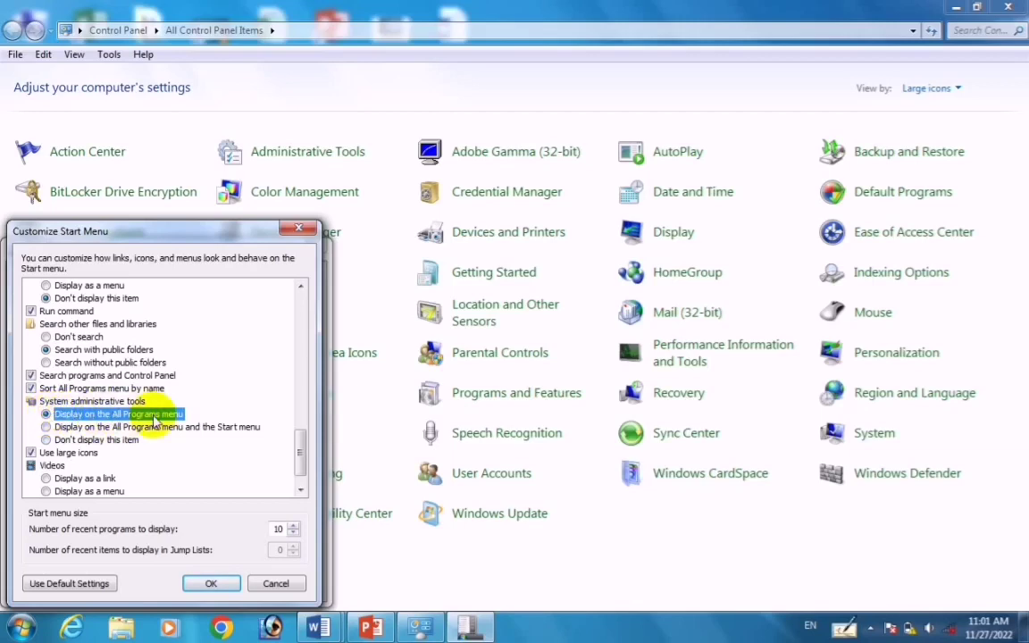
{"action": "left_click", "coordinate": [211, 584]}
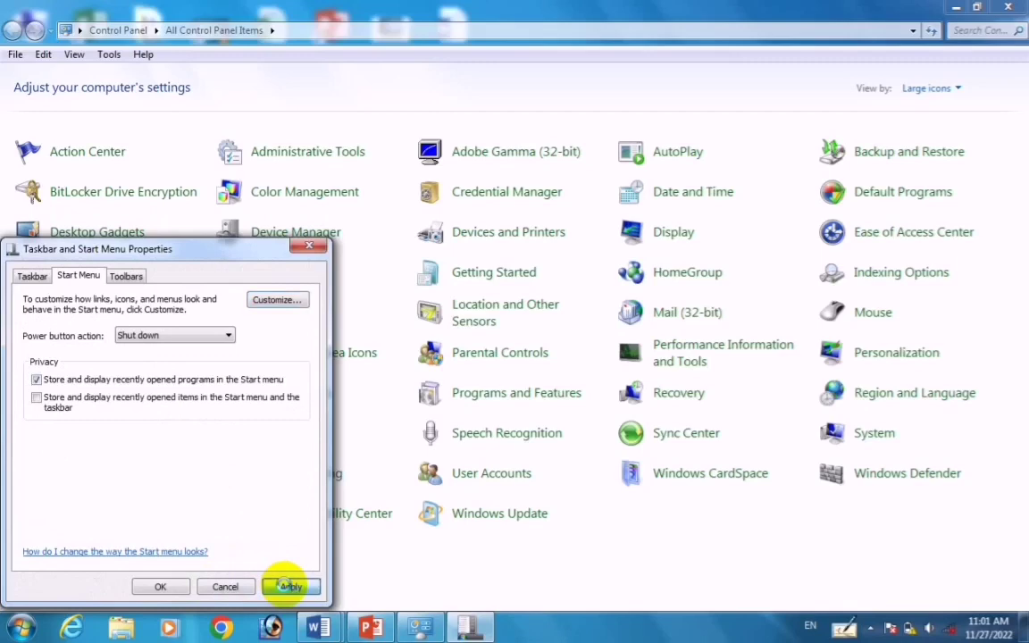
{"action": "left_click", "coordinate": [286, 587]}
{"action": "left_click", "coordinate": [15, 632]}
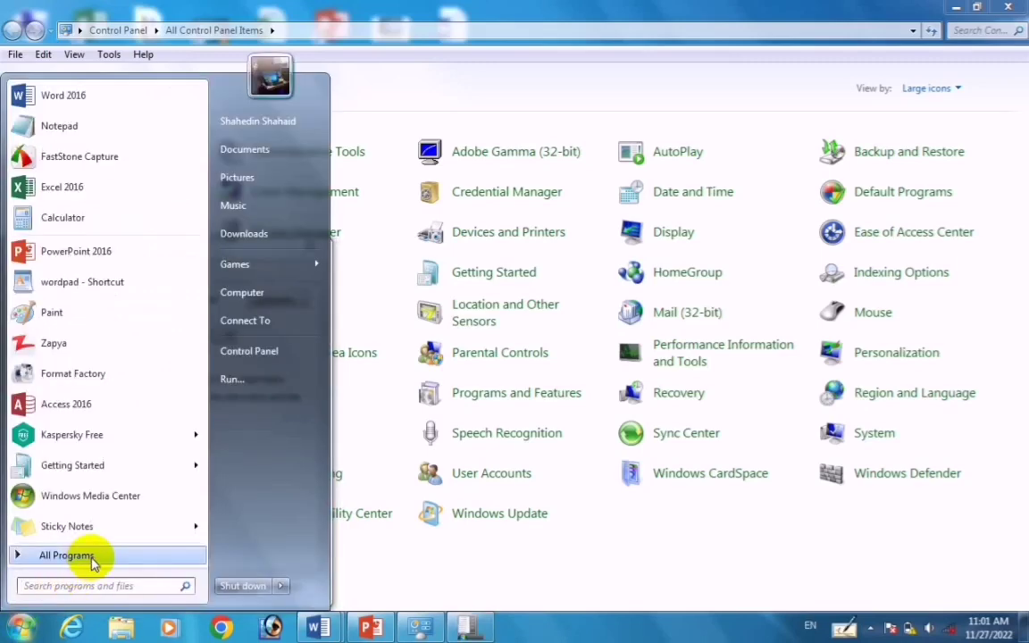
{"action": "left_click", "coordinate": [89, 558]}
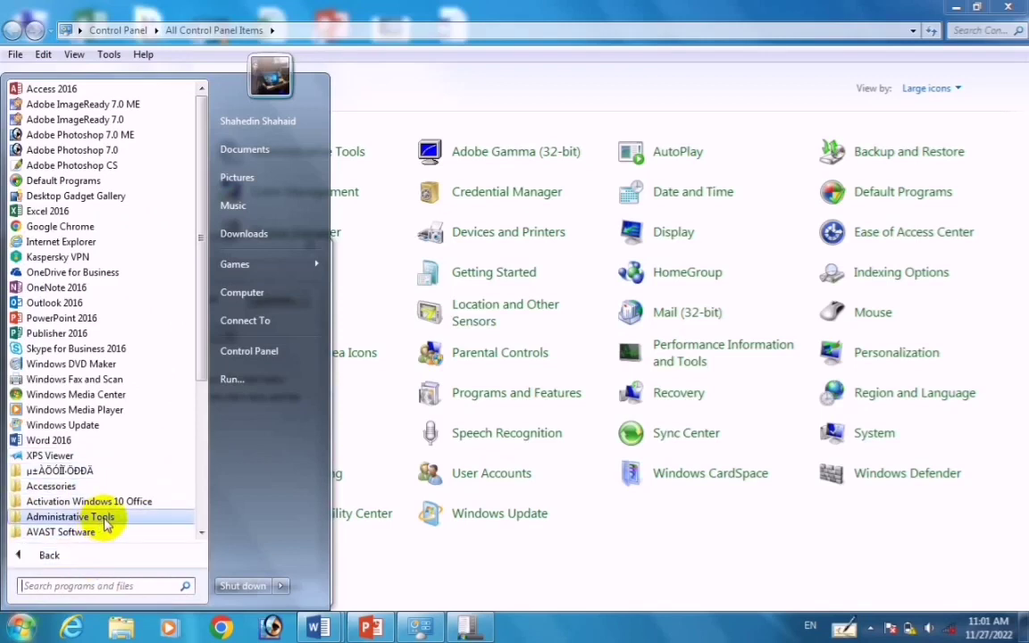
Step: Set System administrative tools to Display on the All Programs menu and the Start menu, apply it, and check both menus
{"action": "left_click", "coordinate": [466, 629]}
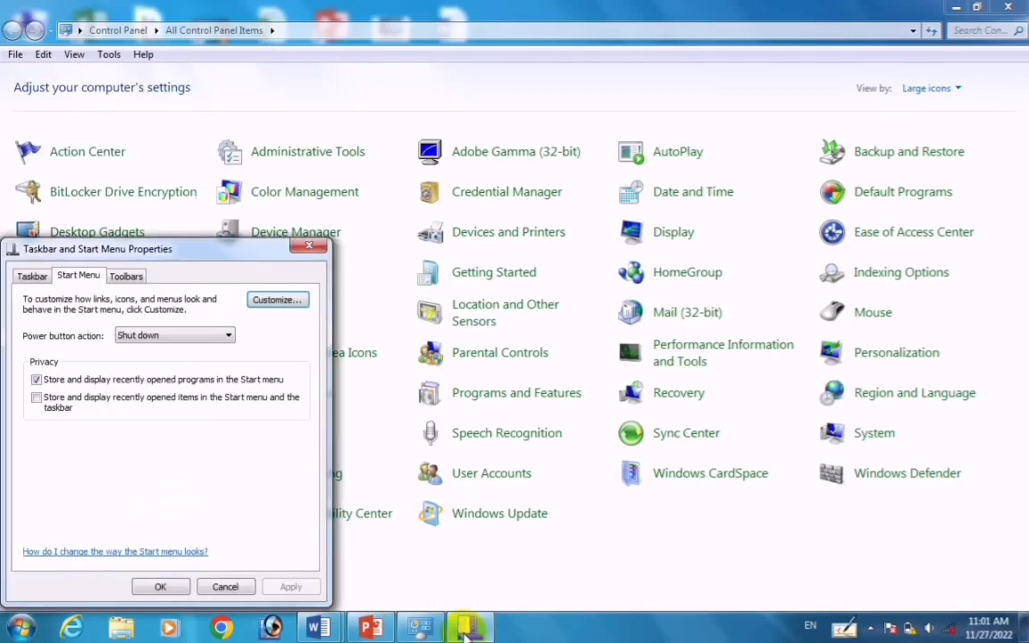
{"action": "left_click", "coordinate": [288, 301]}
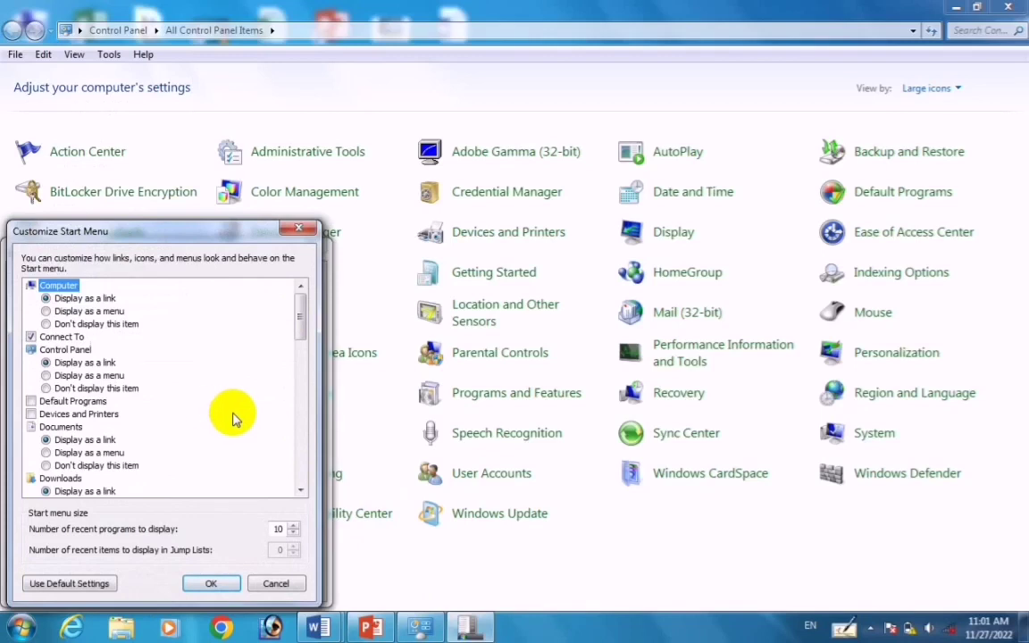
{"action": "left_click_drag", "start_coordinate": [300, 320], "coordinate": [295, 479]}
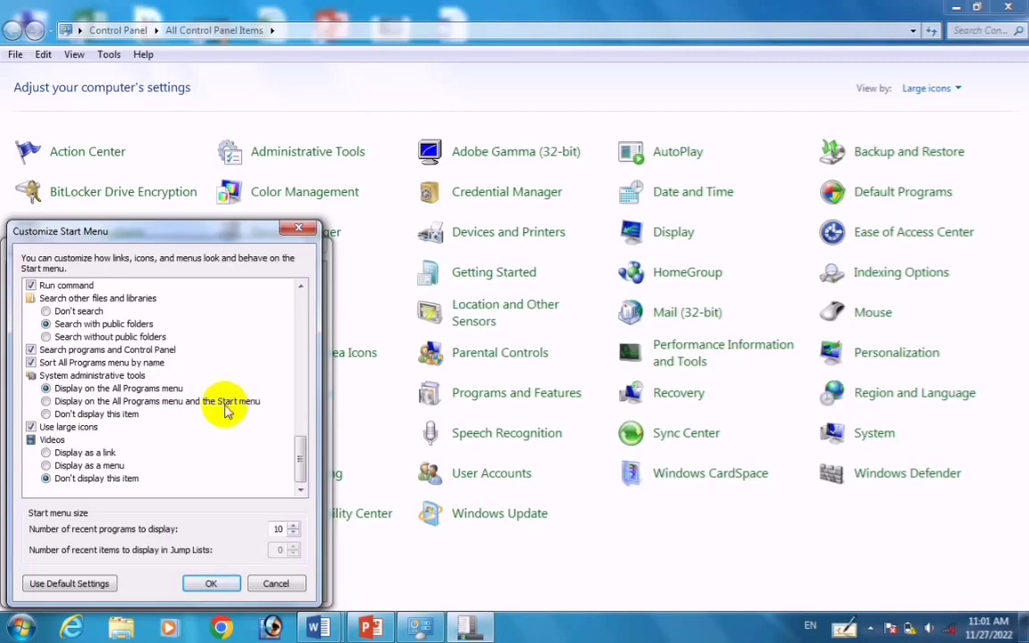
{"action": "left_click", "coordinate": [55, 404]}
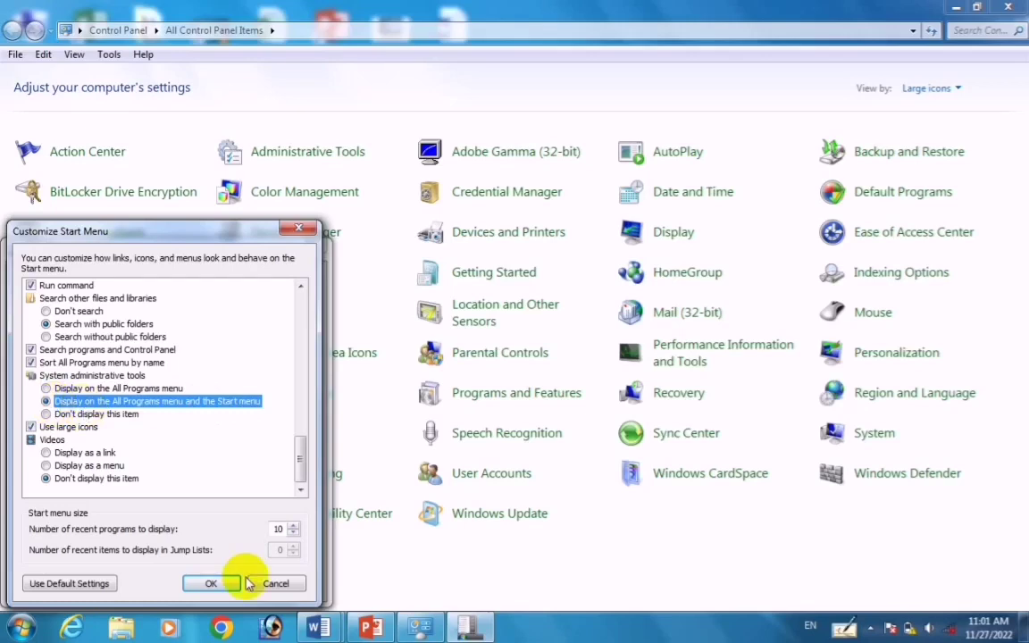
{"action": "left_click", "coordinate": [216, 583]}
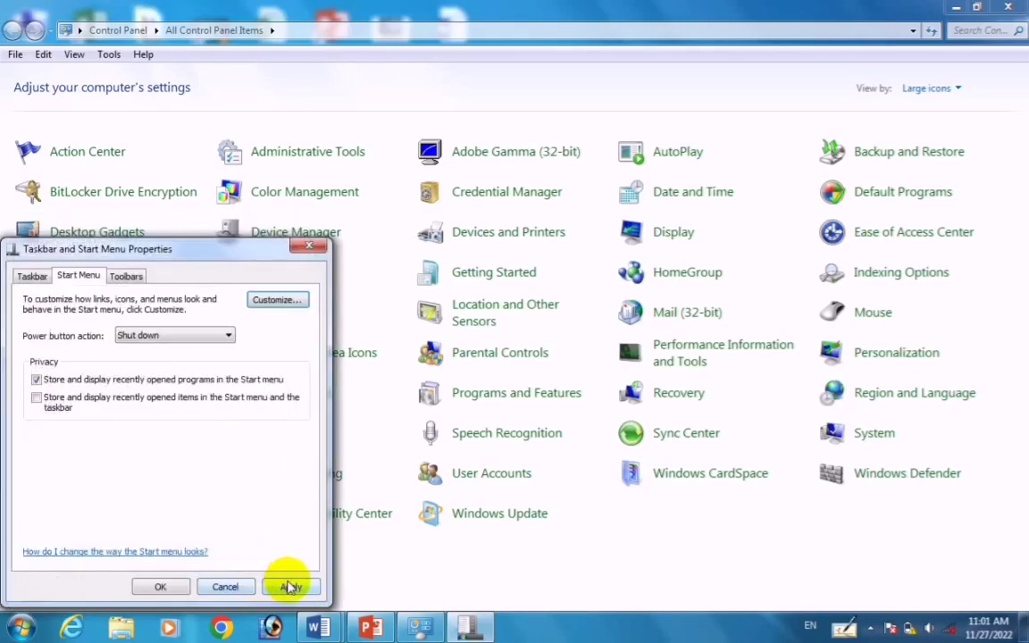
{"action": "left_click", "coordinate": [286, 586]}
{"action": "left_click", "coordinate": [20, 631]}
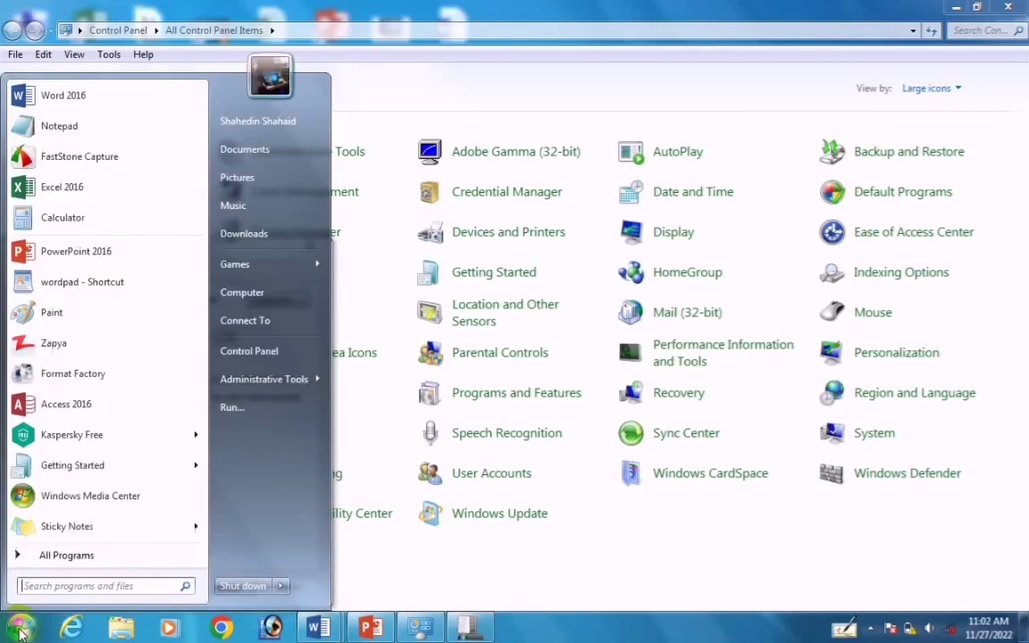
{"action": "left_click", "coordinate": [102, 551]}
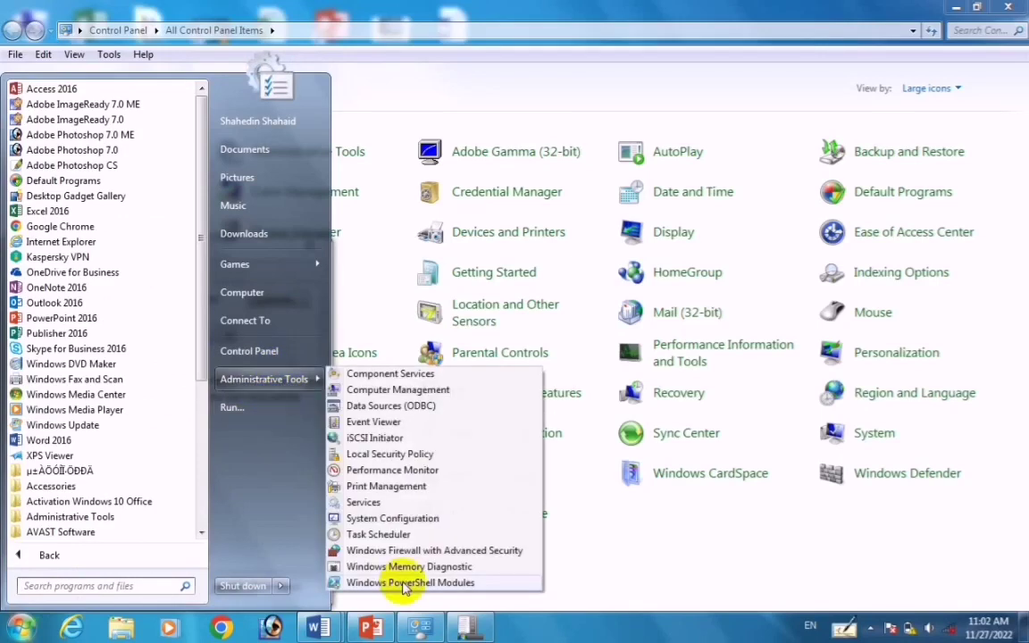
Step: Set System administrative tools to Don't display this item, apply the change, and check the Start menu and All Programs list
{"action": "left_click", "coordinate": [468, 628]}
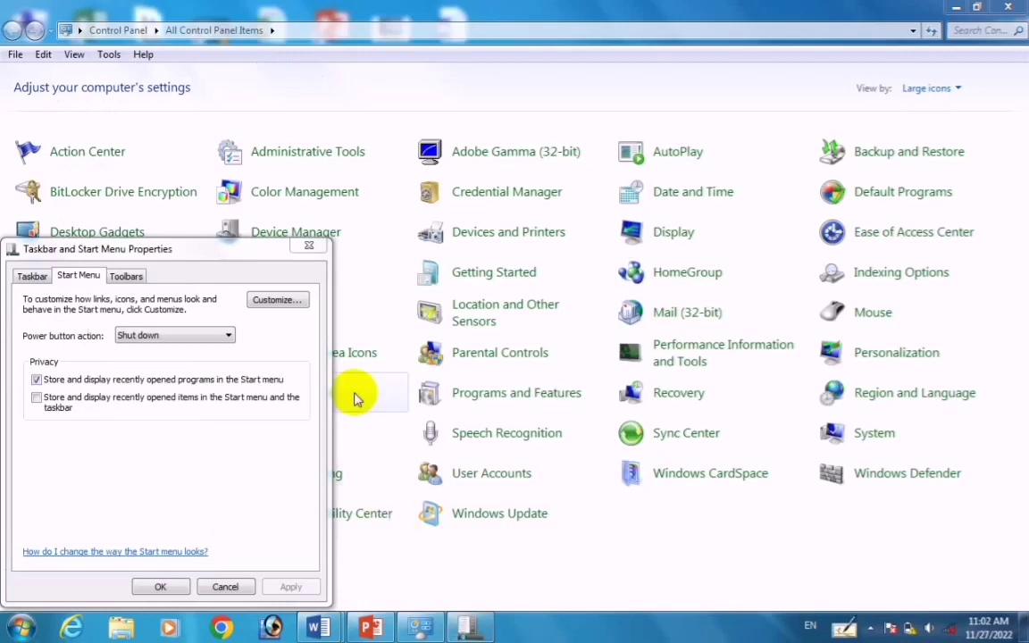
{"action": "left_click", "coordinate": [279, 300]}
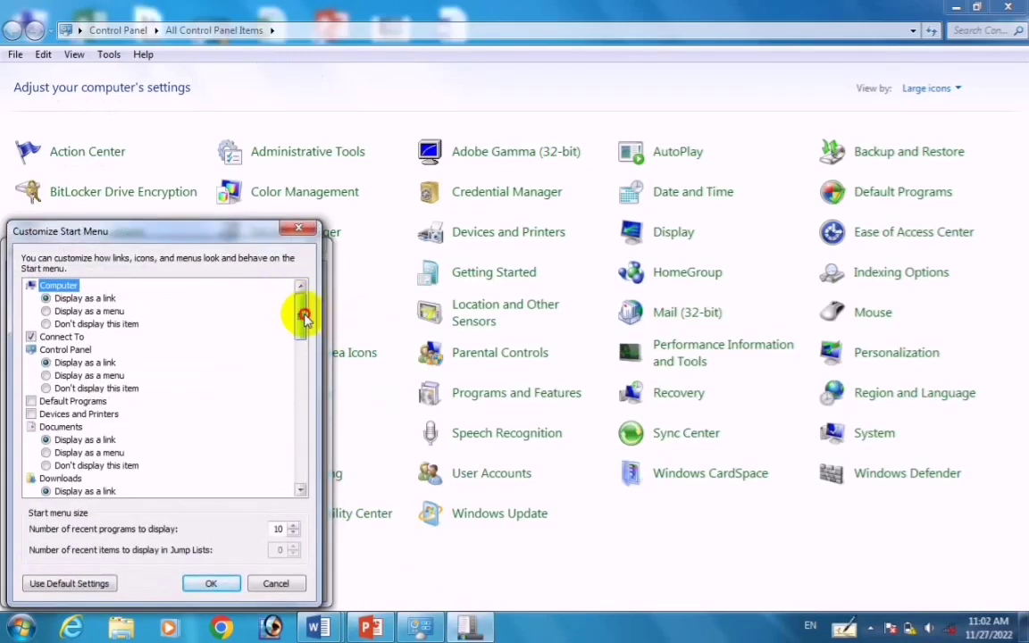
{"action": "left_click_drag", "start_coordinate": [300, 315], "coordinate": [306, 441]}
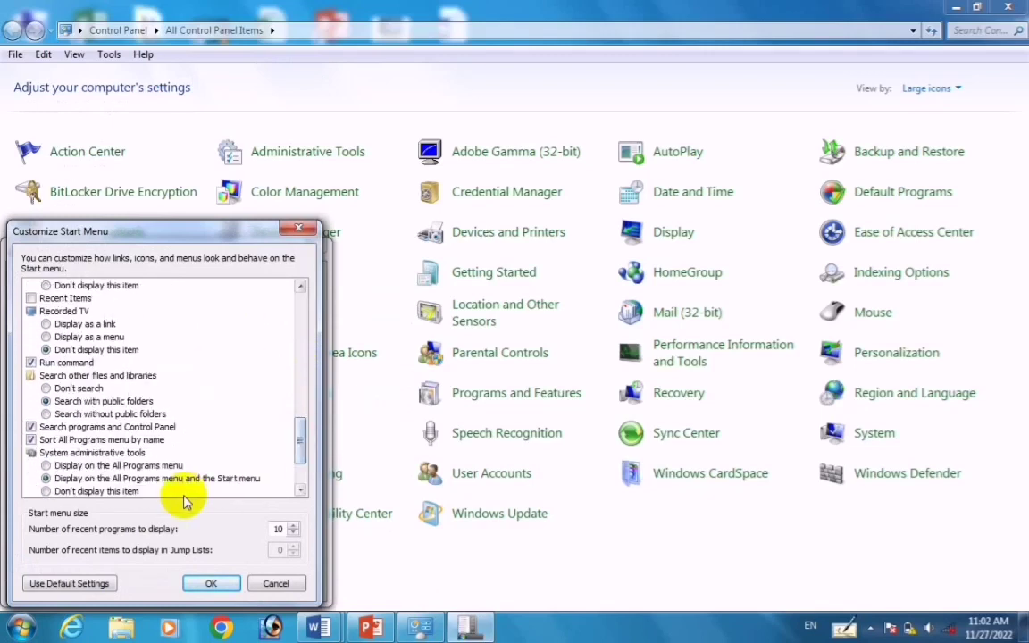
{"action": "left_click", "coordinate": [46, 494]}
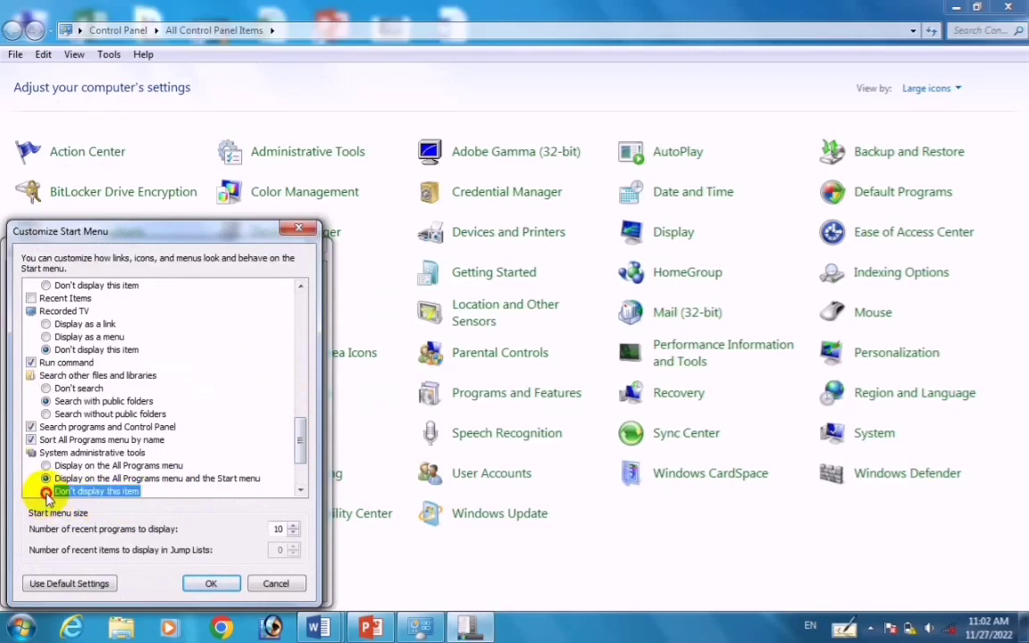
{"action": "left_click", "coordinate": [212, 582]}
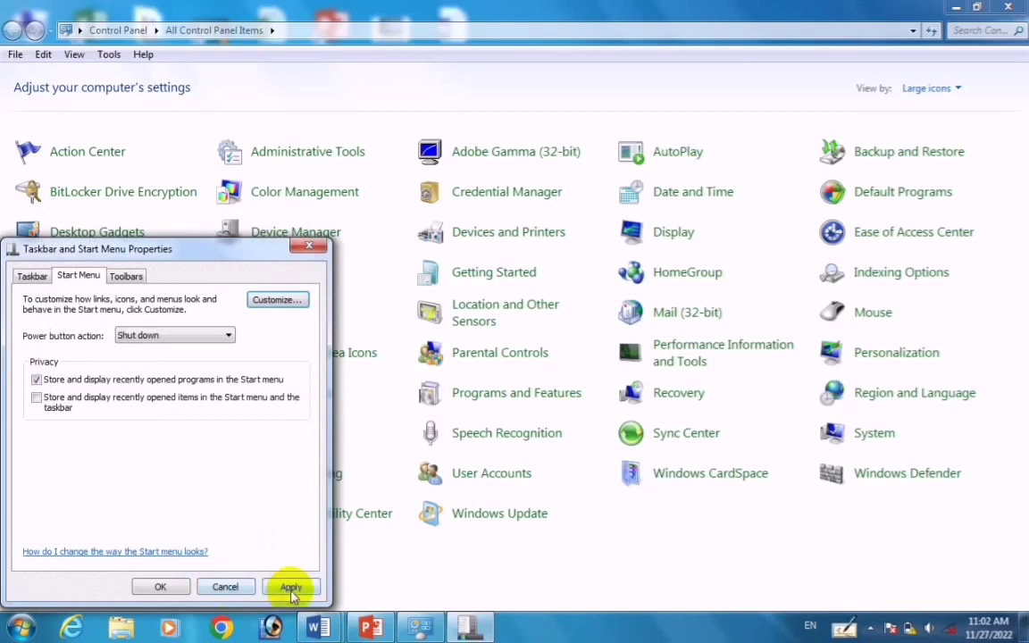
{"action": "left_click", "coordinate": [290, 587]}
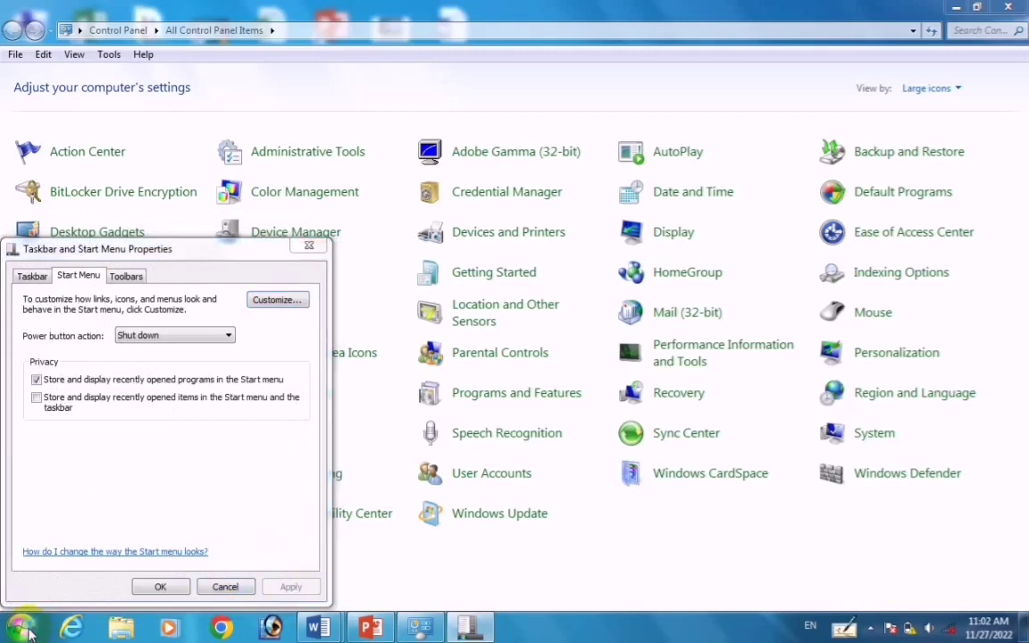
{"action": "left_click", "coordinate": [22, 625]}
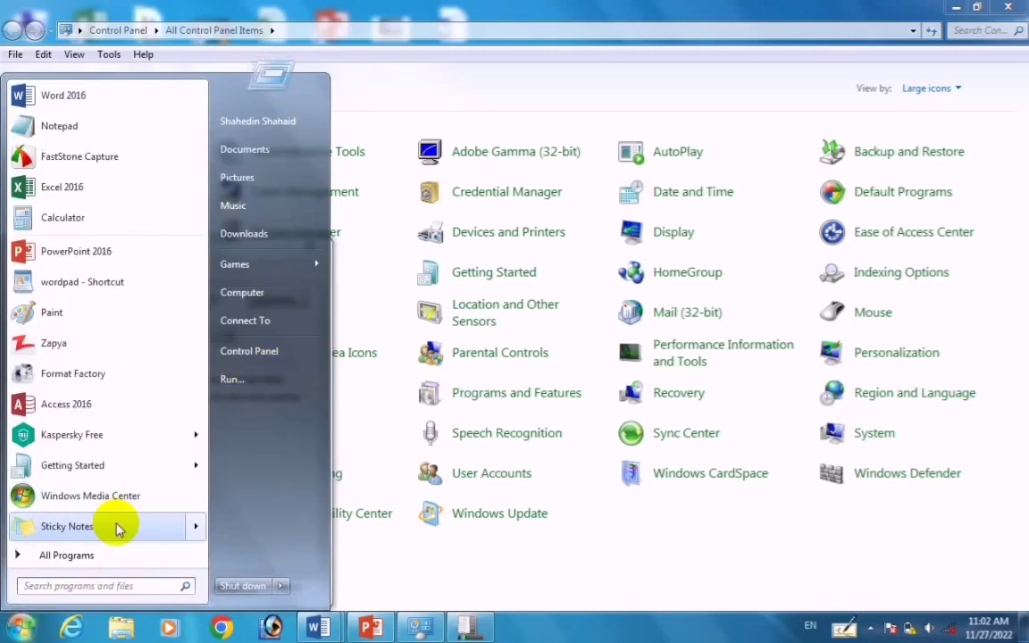
{"action": "left_click", "coordinate": [89, 556]}
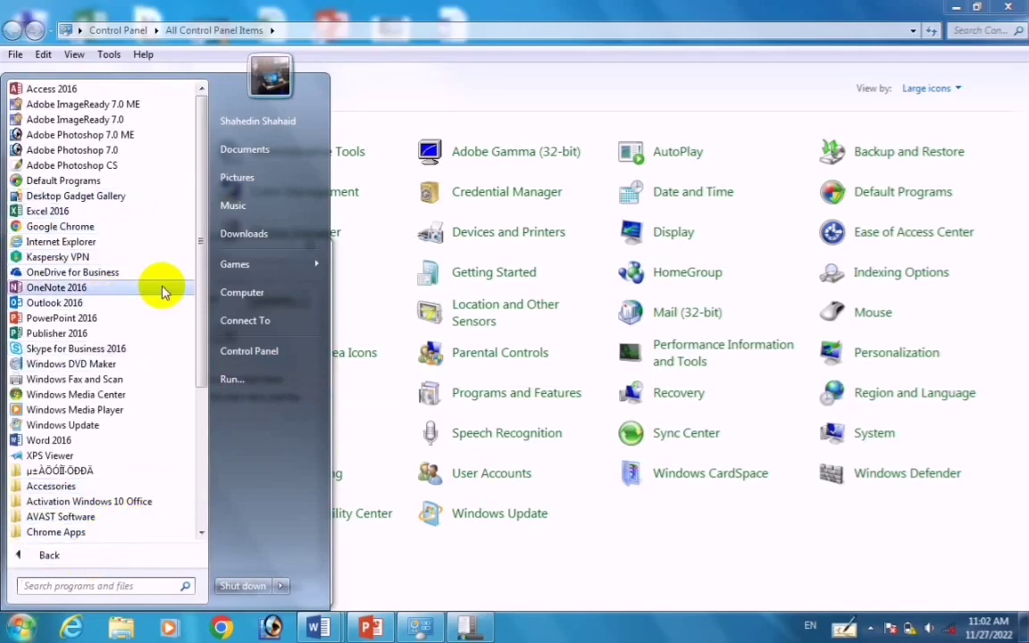
Step: Reopen the Start menu customization and set System administrative tools back to Display on the All Programs menu
{"action": "left_click", "coordinate": [466, 625]}
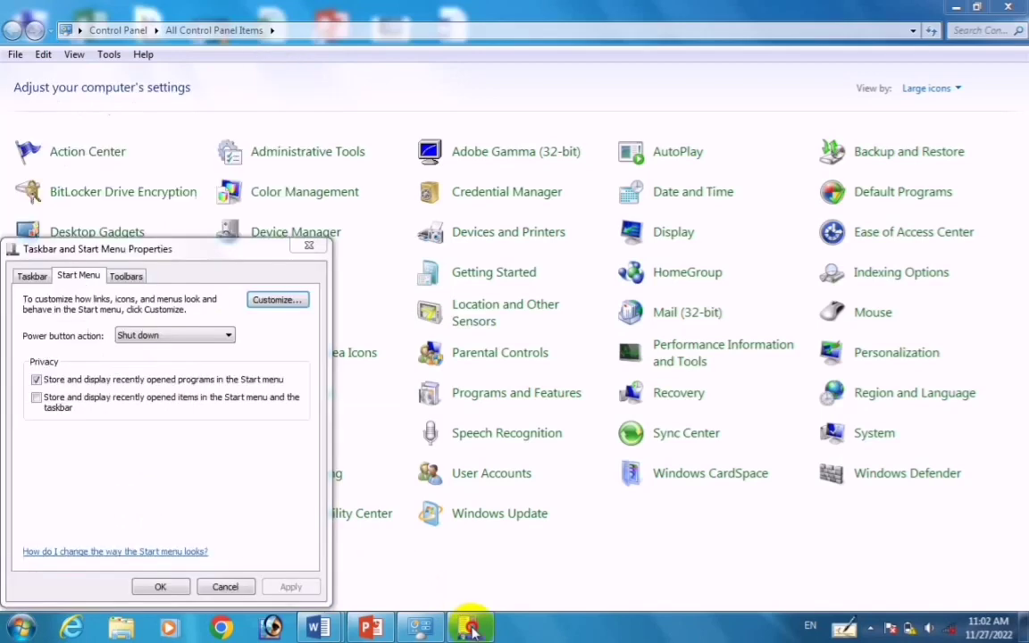
{"action": "left_click", "coordinate": [287, 297]}
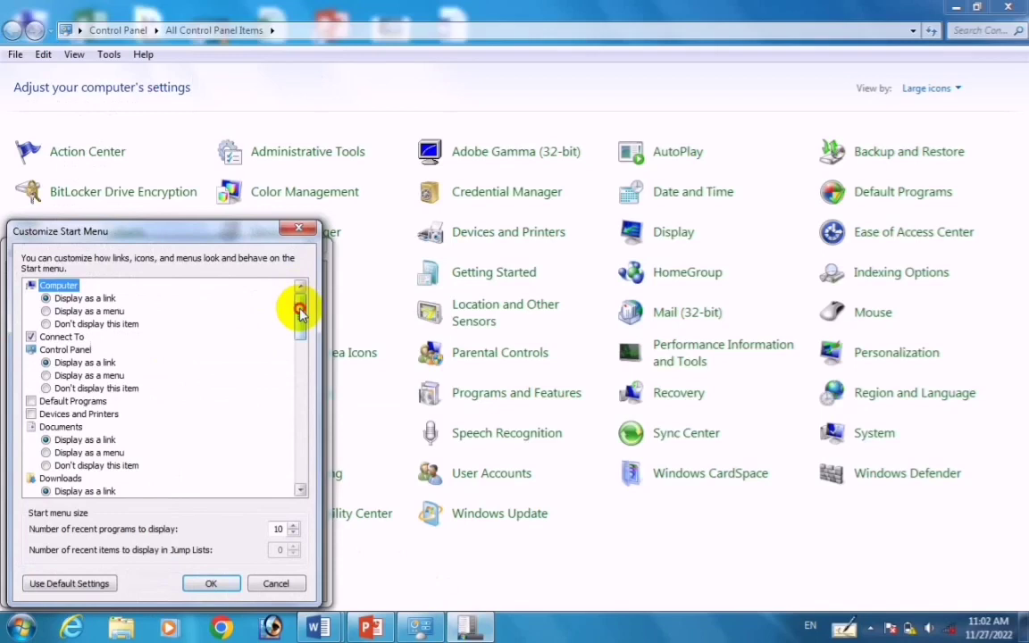
{"action": "left_click_drag", "start_coordinate": [299, 310], "coordinate": [309, 440]}
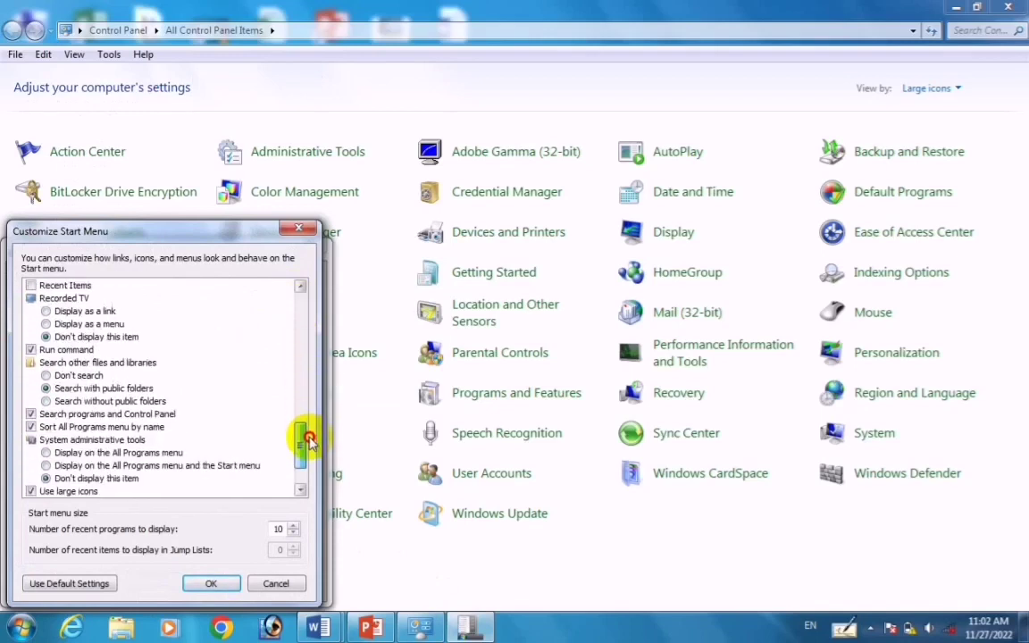
{"action": "left_click", "coordinate": [45, 453]}
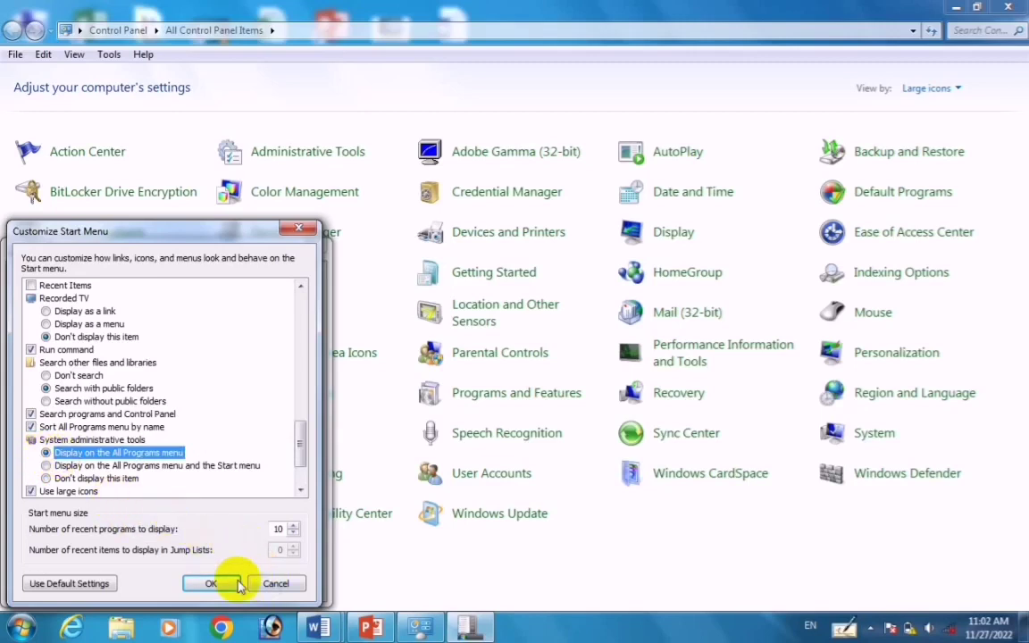
{"action": "left_click", "coordinate": [211, 582]}
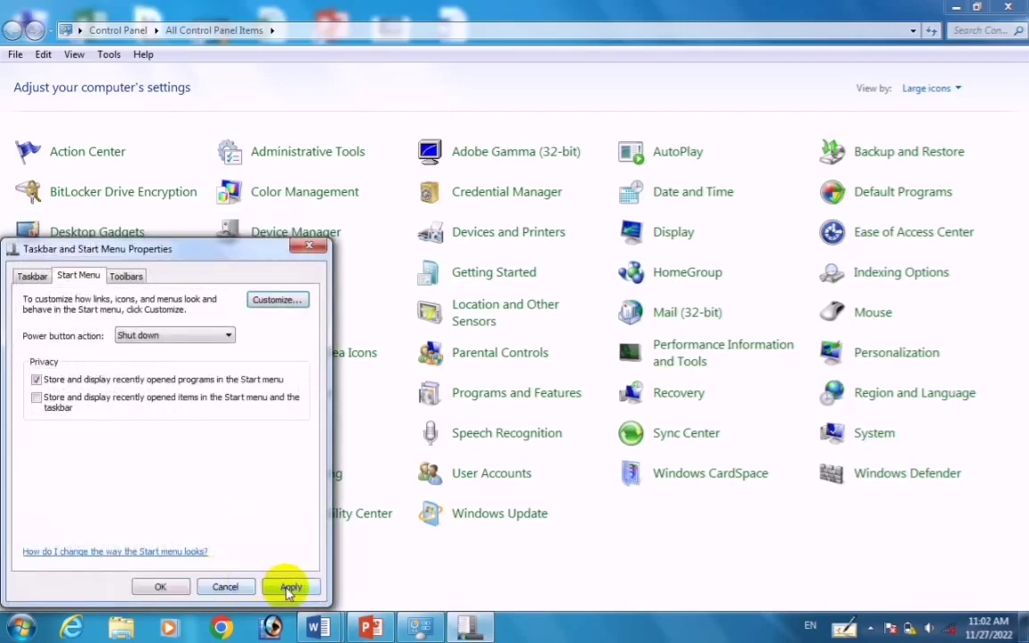
Step: Open the Start menu customization at the Use large icons option and check how the Start menu displays its icons
{"action": "left_click", "coordinate": [274, 300]}
{"action": "left_click_drag", "start_coordinate": [297, 315], "coordinate": [298, 456]}
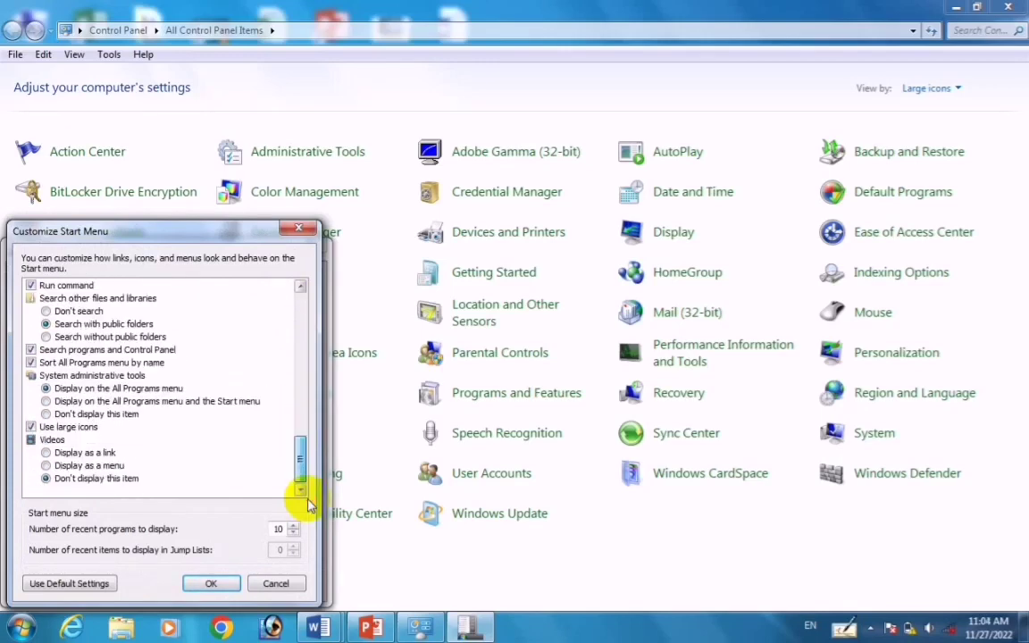
{"action": "left_click", "coordinate": [22, 628]}
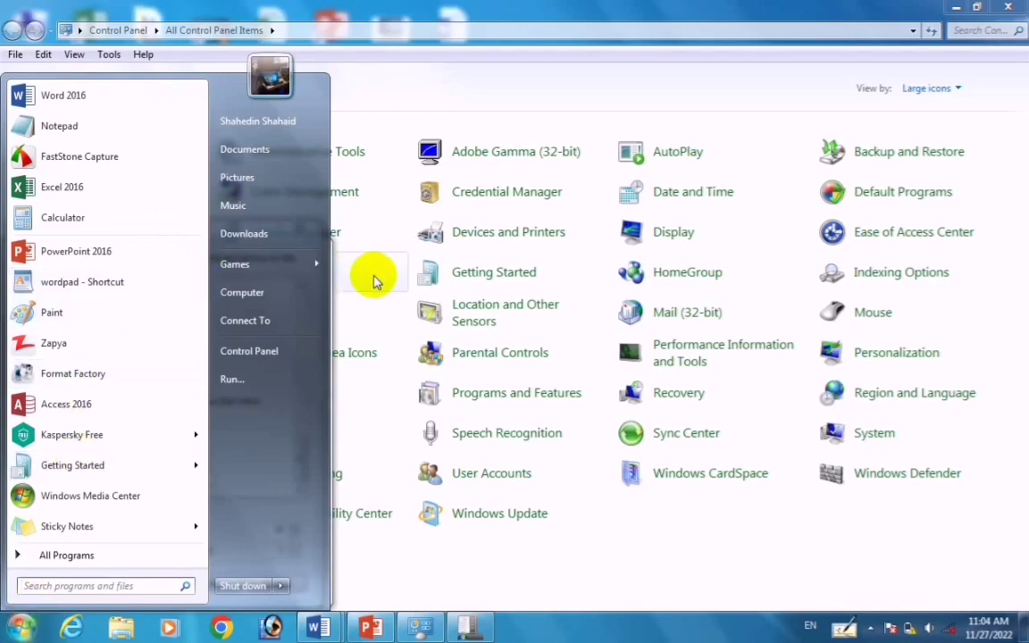
{"action": "left_click", "coordinate": [527, 569]}
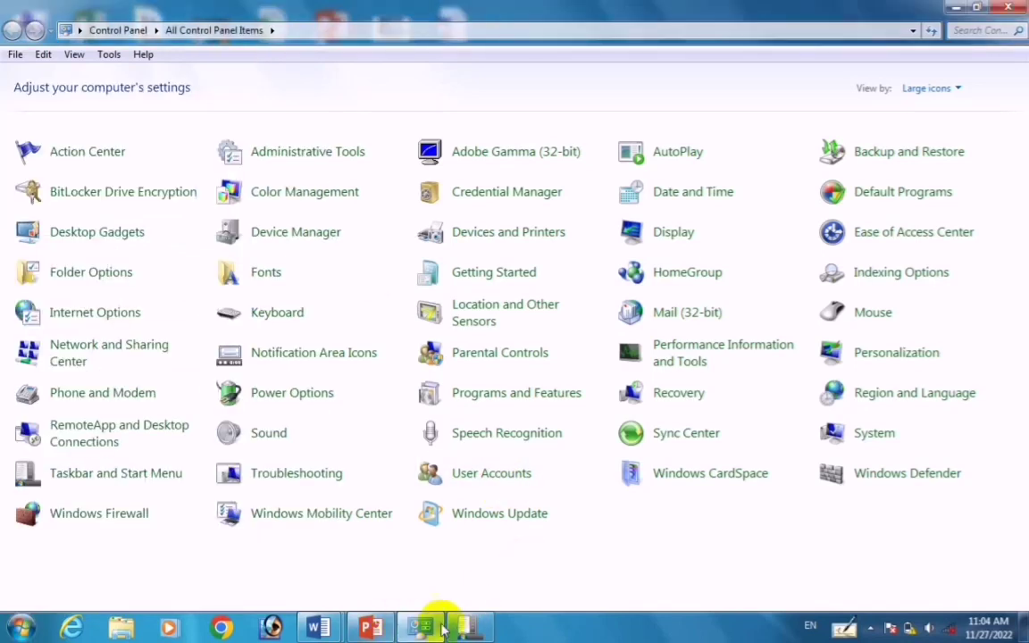
{"action": "left_click", "coordinate": [462, 623]}
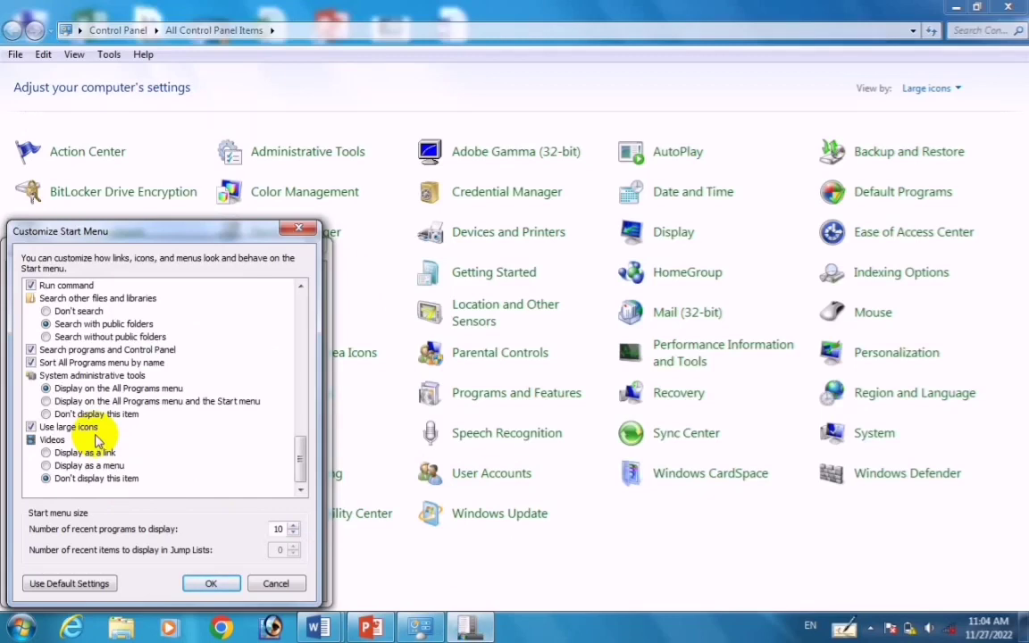
Step: Turn off Use large icons, confirm and apply the change, and check the Start menu
{"action": "left_click", "coordinate": [31, 428]}
{"action": "left_click", "coordinate": [209, 583]}
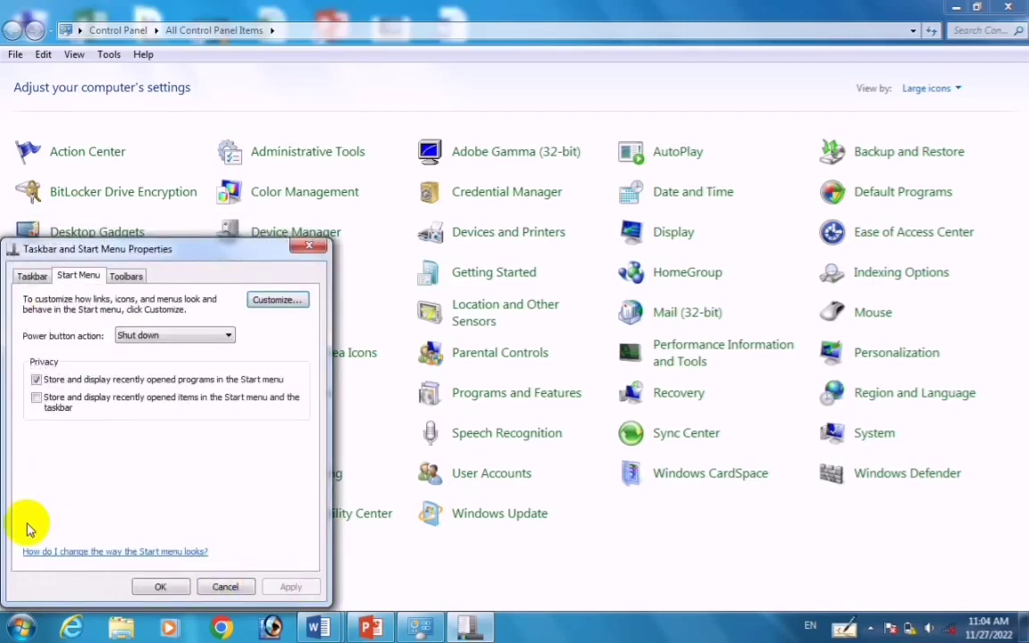
{"action": "left_click", "coordinate": [19, 627]}
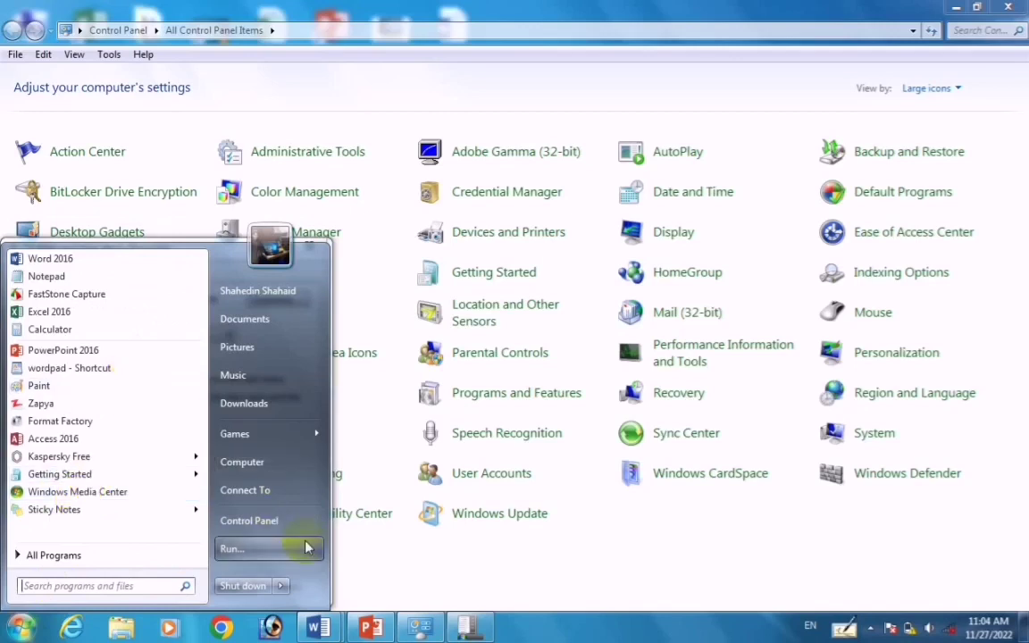
{"action": "left_click", "coordinate": [475, 628]}
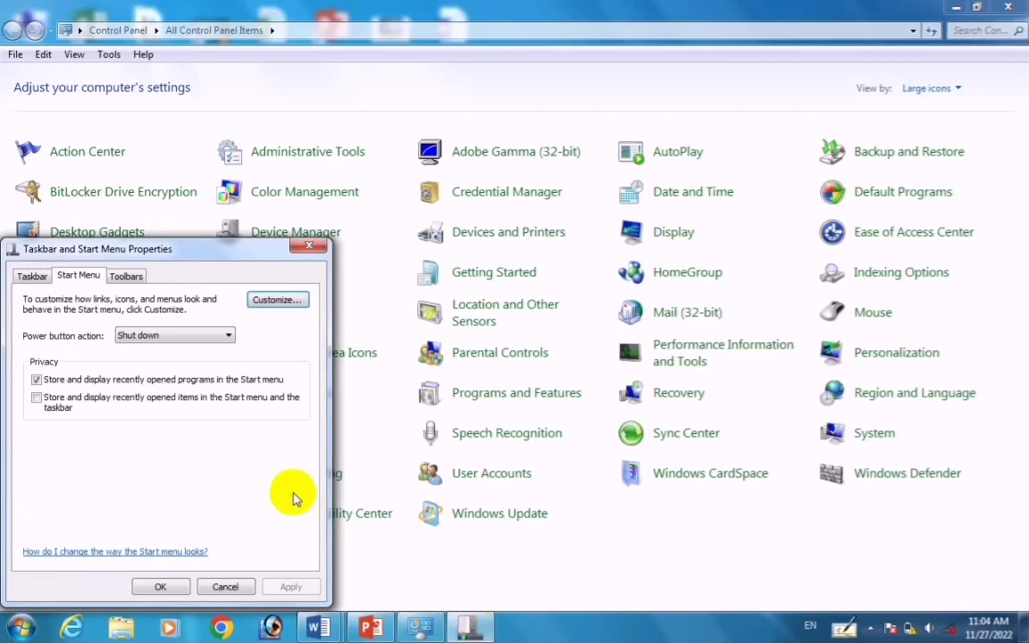
Step: Reopen the Start menu customization, turn Use large icons back on, apply it, and check the Start menu
{"action": "left_click", "coordinate": [277, 300]}
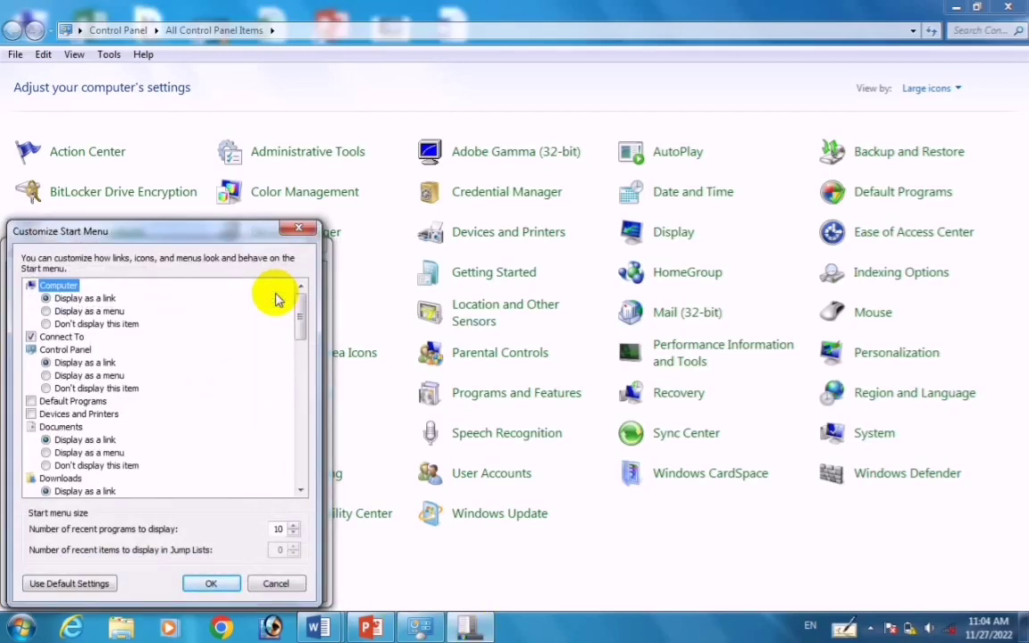
{"action": "left_click_drag", "start_coordinate": [298, 300], "coordinate": [298, 466]}
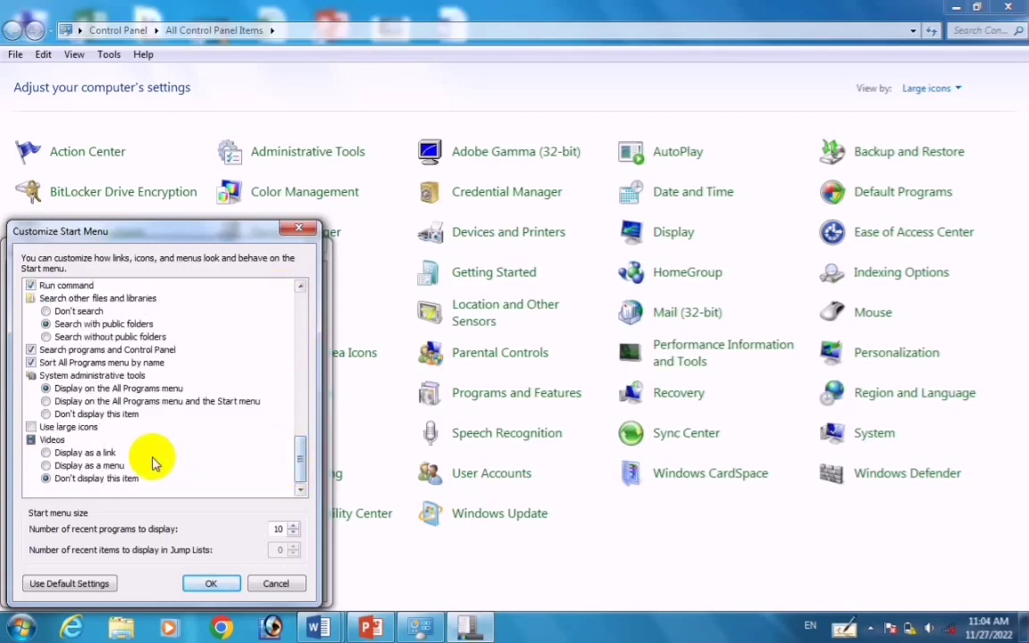
{"action": "left_click", "coordinate": [63, 428]}
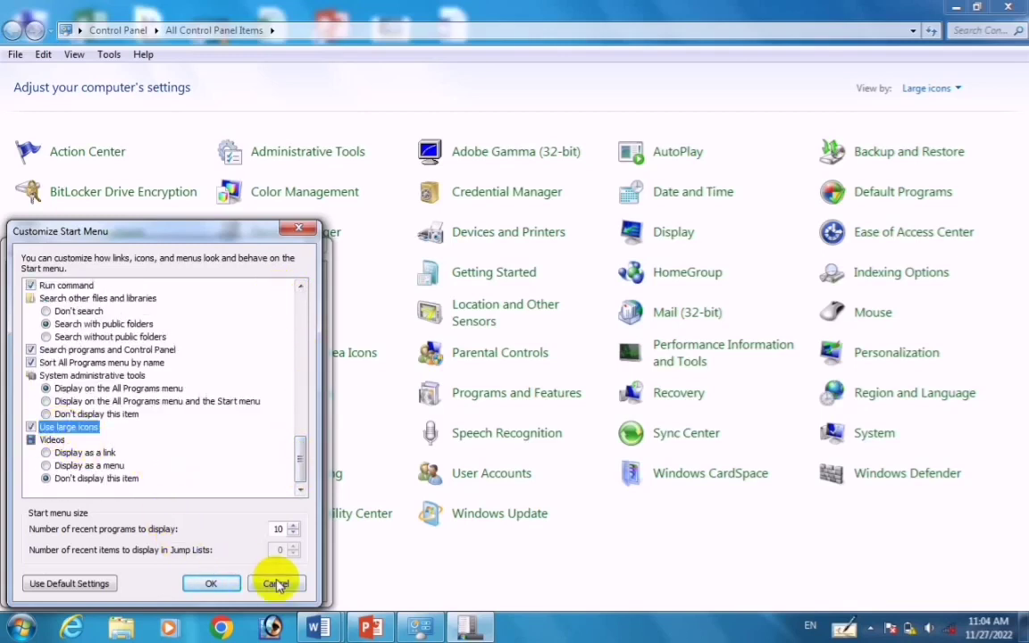
{"action": "left_click", "coordinate": [227, 587]}
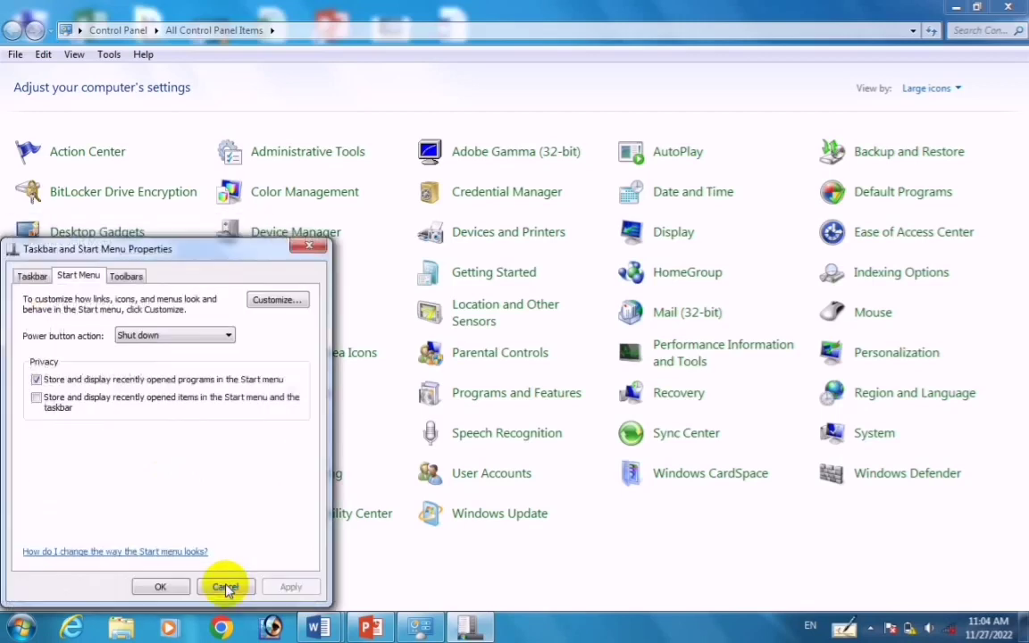
{"action": "left_click", "coordinate": [290, 586]}
{"action": "left_click", "coordinate": [24, 630]}
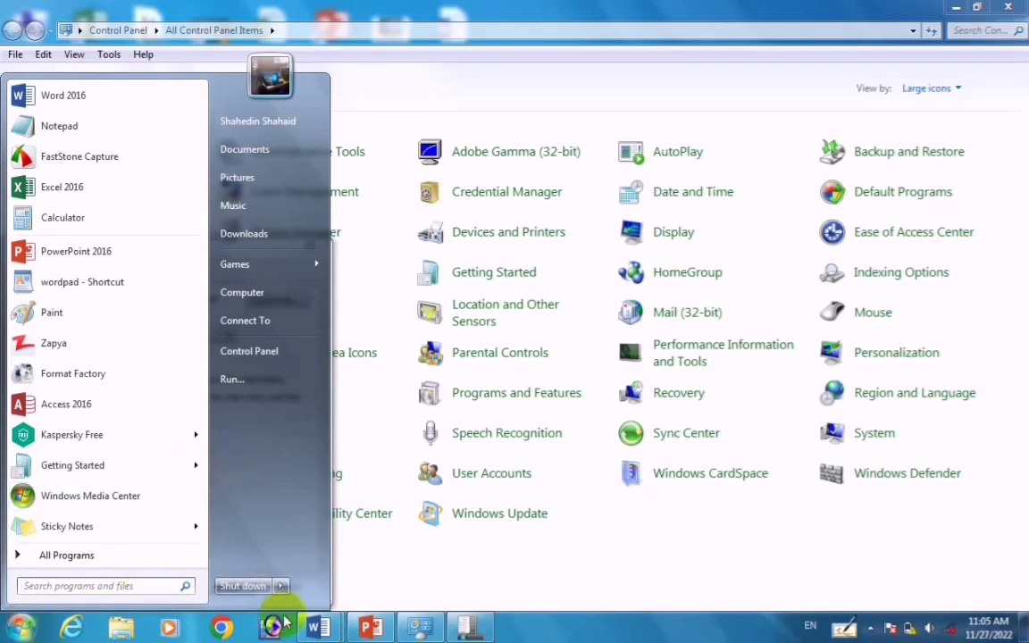
{"action": "left_click", "coordinate": [469, 630]}
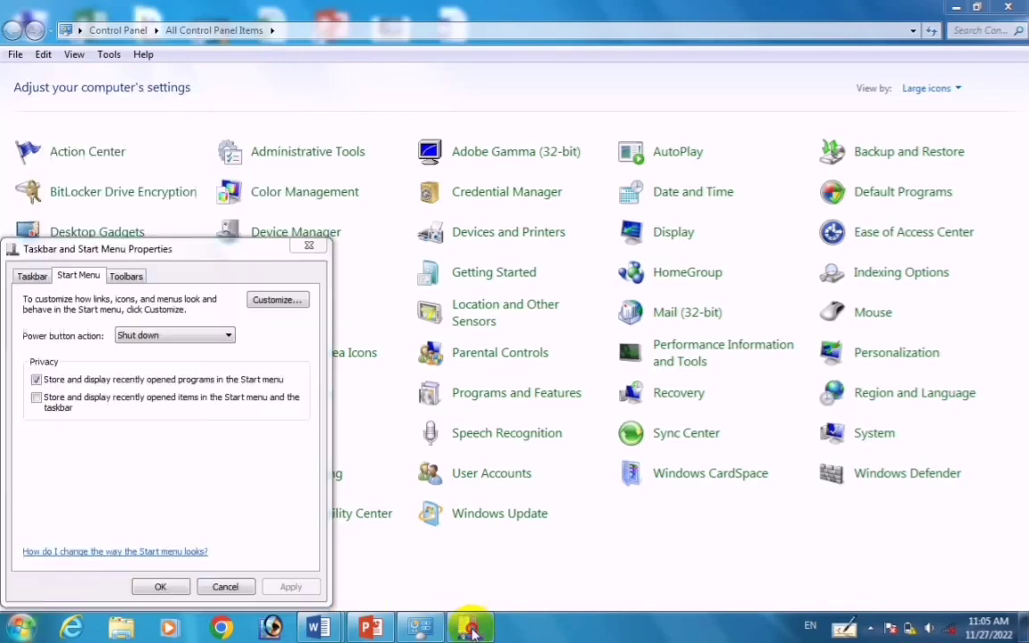
Step: Open the Start menu customization at the Videos and Start menu size options and compare them with the Start menu
{"action": "left_click", "coordinate": [278, 300]}
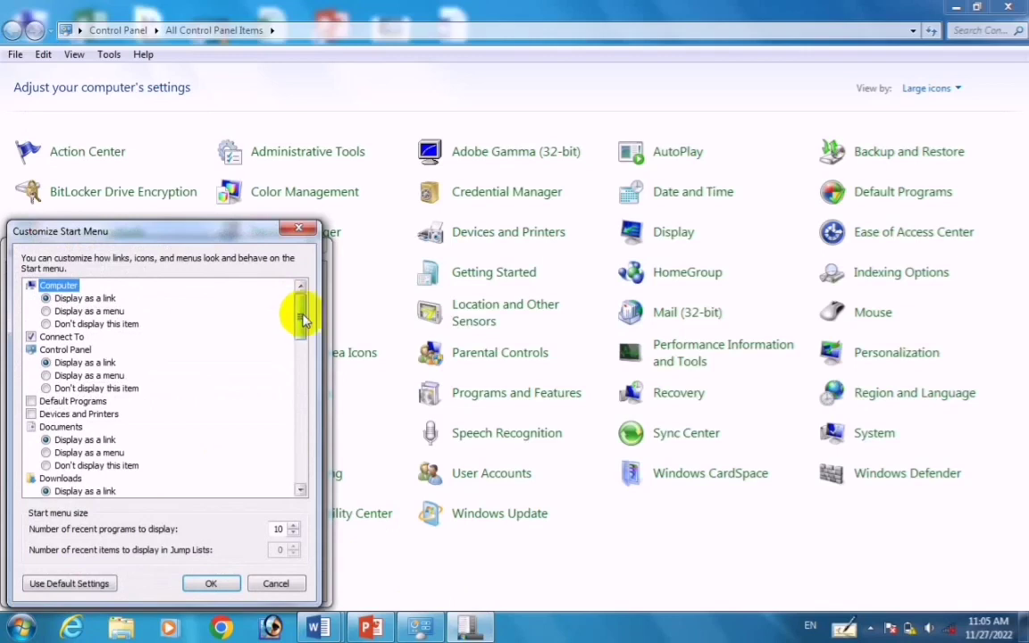
{"action": "left_click_drag", "start_coordinate": [302, 317], "coordinate": [286, 506]}
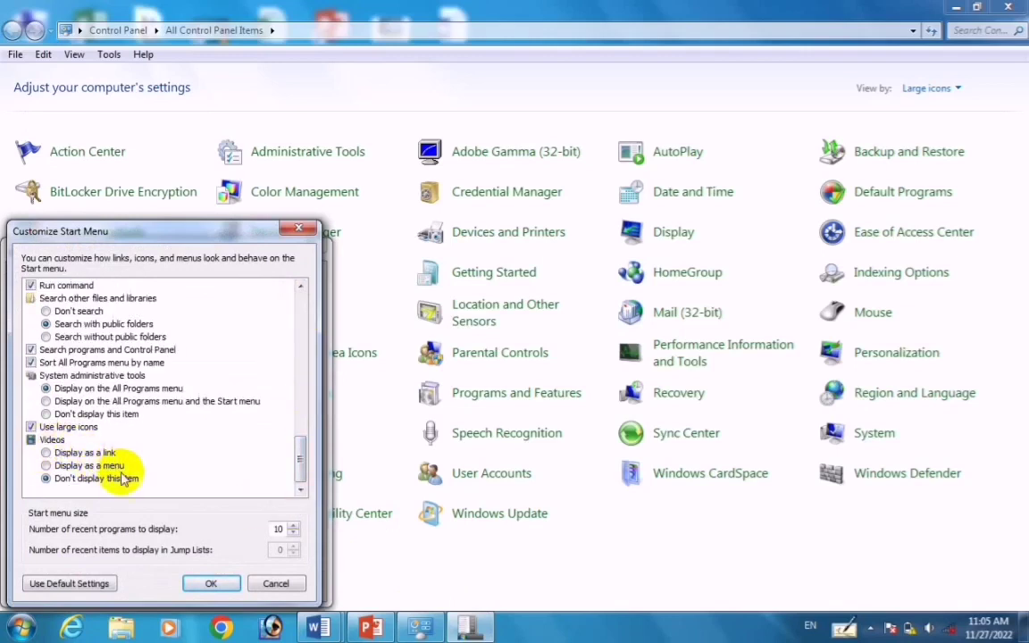
{"action": "left_click", "coordinate": [22, 628]}
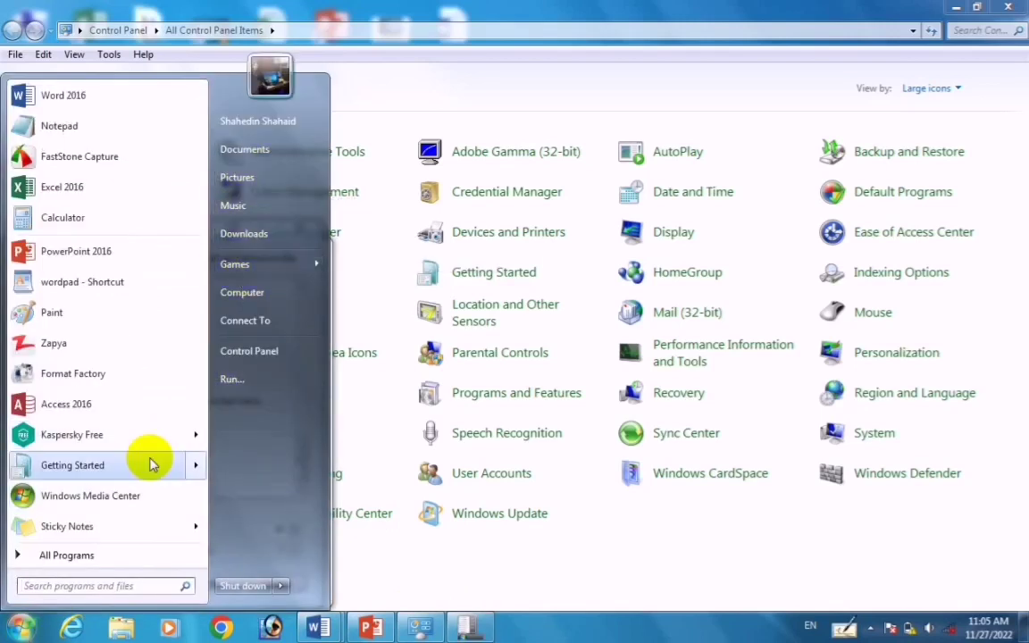
{"action": "left_click", "coordinate": [20, 628]}
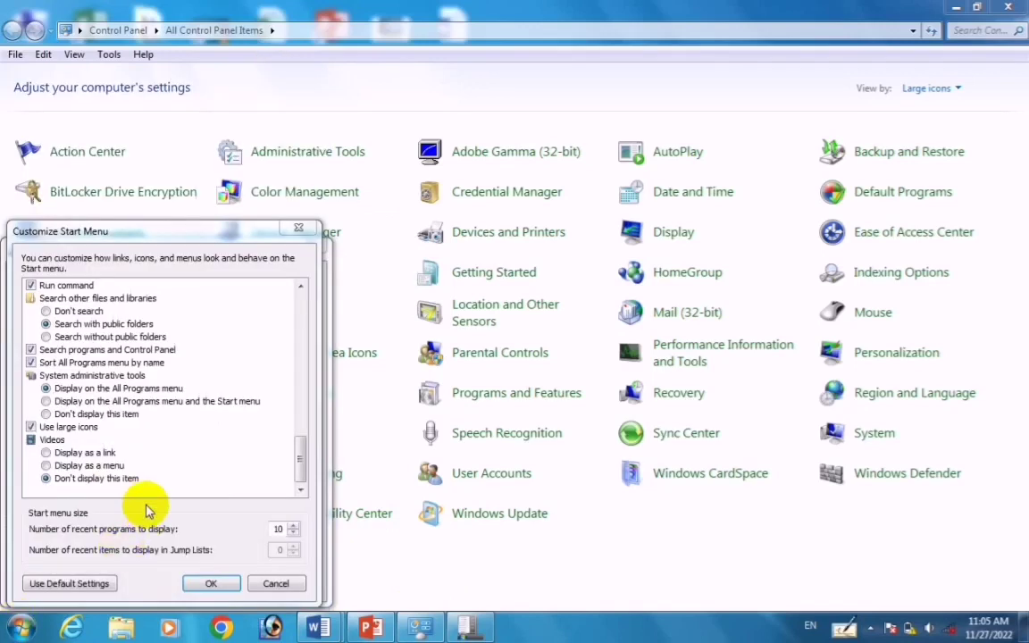
{"action": "left_click", "coordinate": [55, 480]}
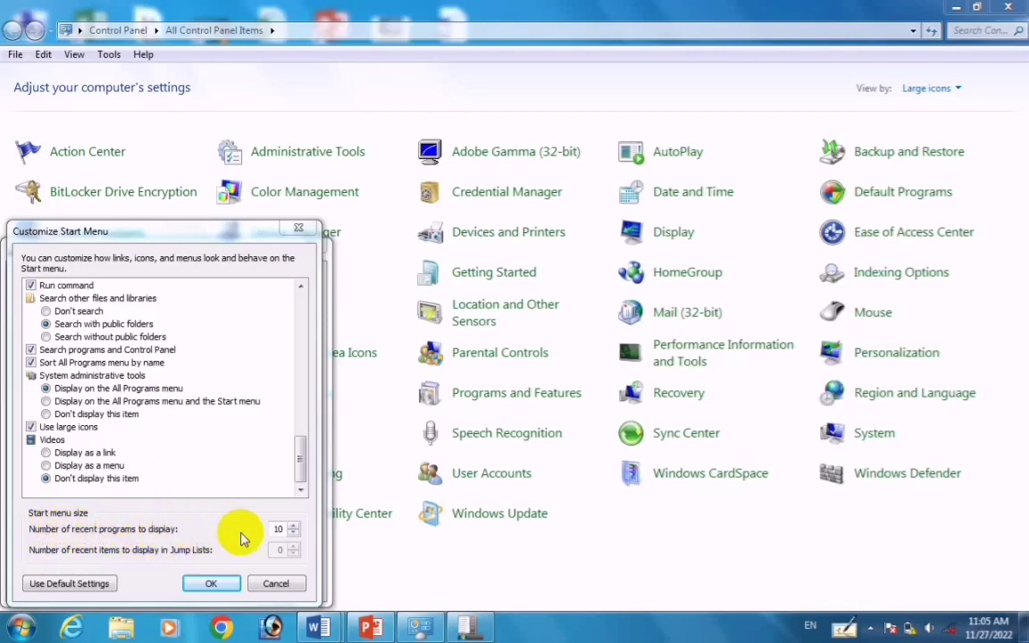
{"action": "left_click", "coordinate": [19, 628]}
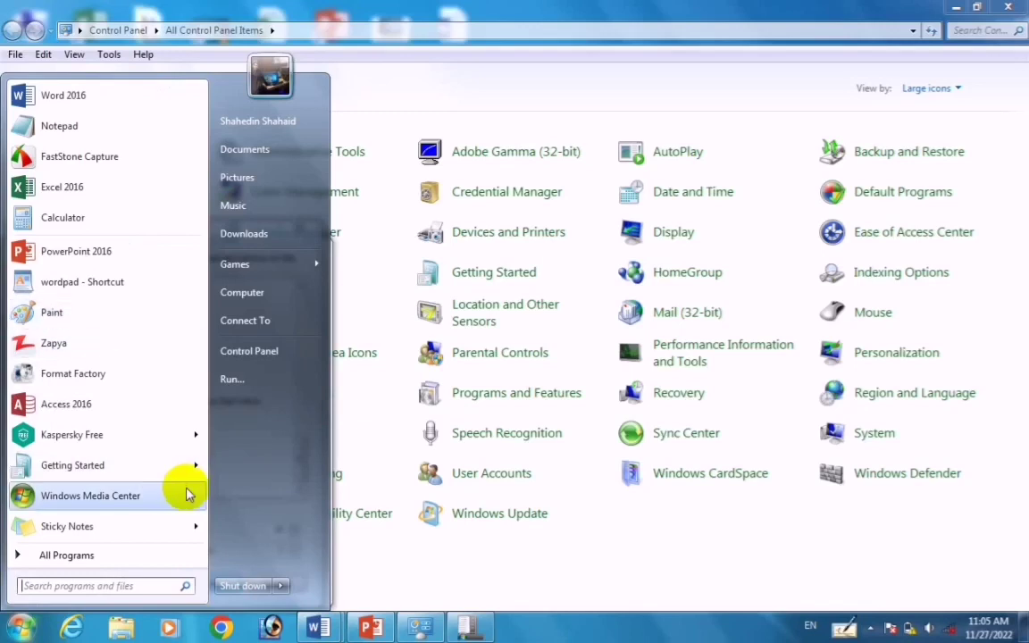
{"action": "left_click", "coordinate": [471, 618]}
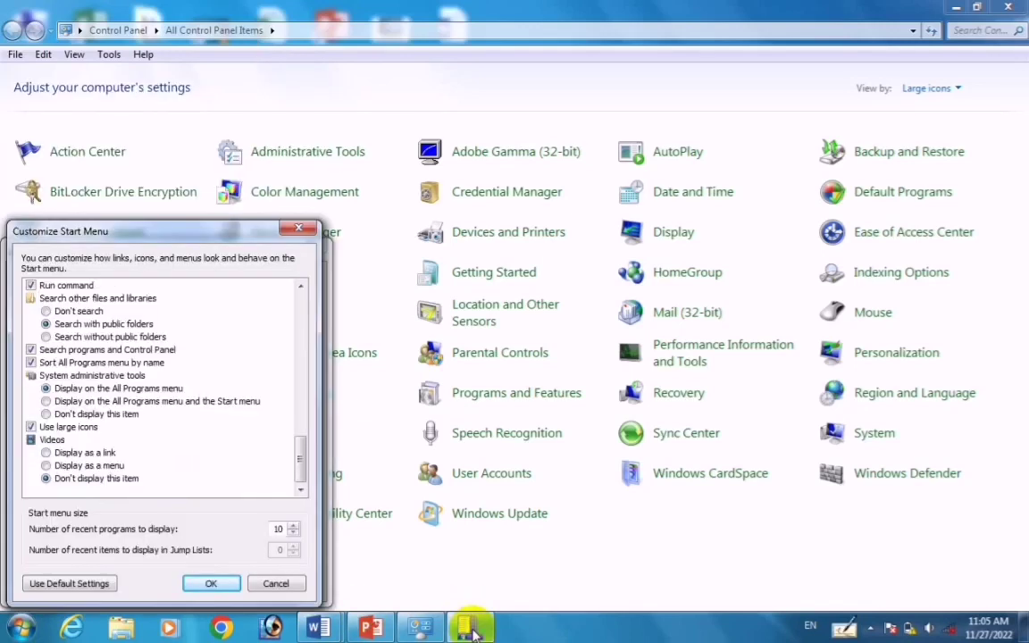
Step: Set the number of recent programs to display in the Start menu to 26
{"action": "left_click", "coordinate": [294, 534]}
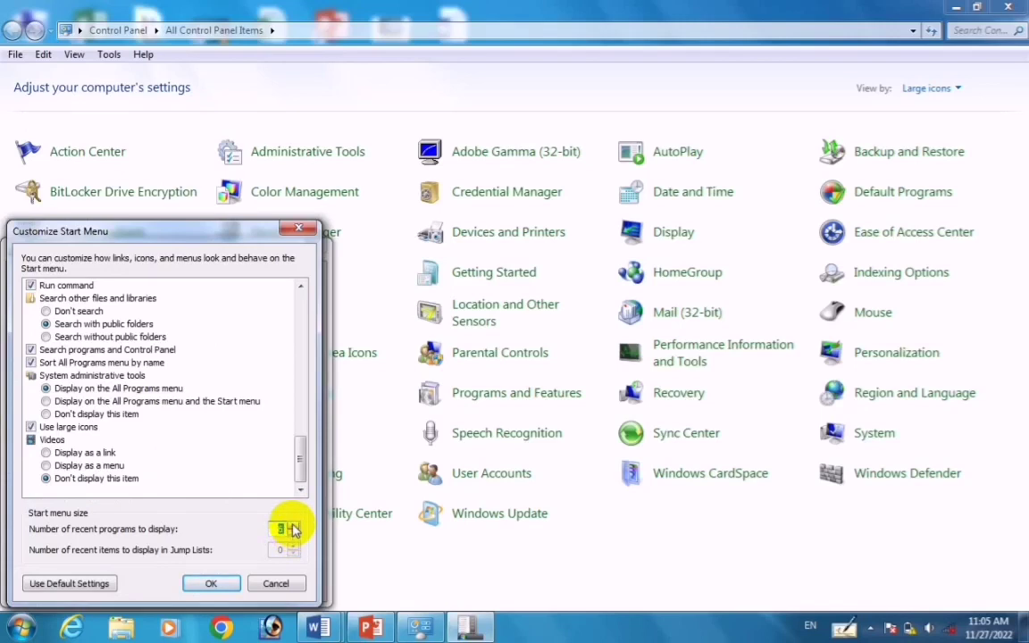
{"action": "left_click", "coordinate": [294, 525]}
{"action": "left_click", "coordinate": [292, 525]}
{"action": "left_click", "coordinate": [293, 526]}
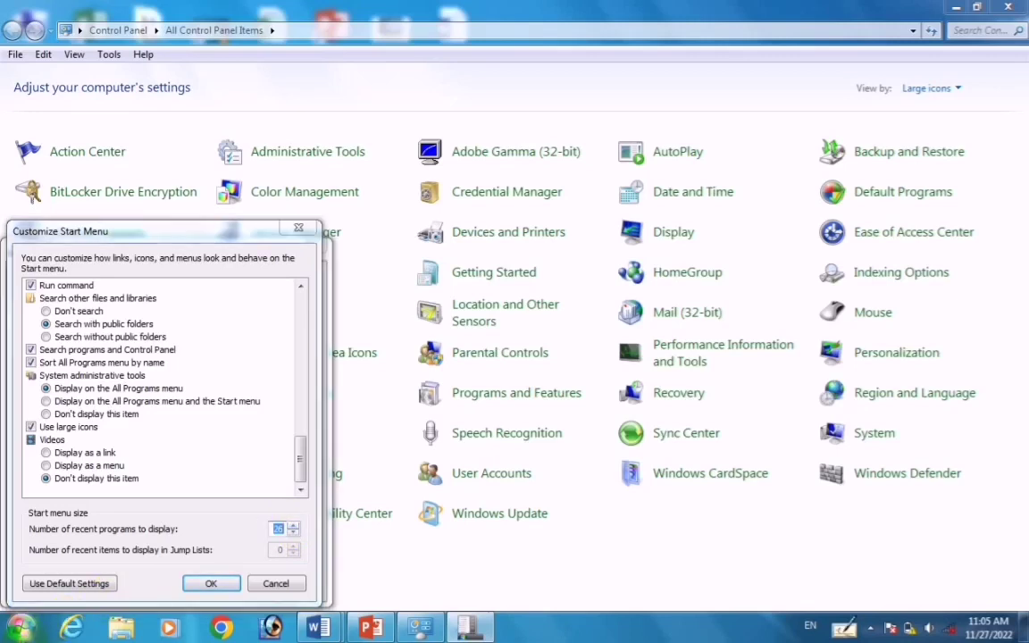
Step: Check the Start menu's program list and Games submenu, and confirm the Start menu customization
{"action": "left_click", "coordinate": [19, 628]}
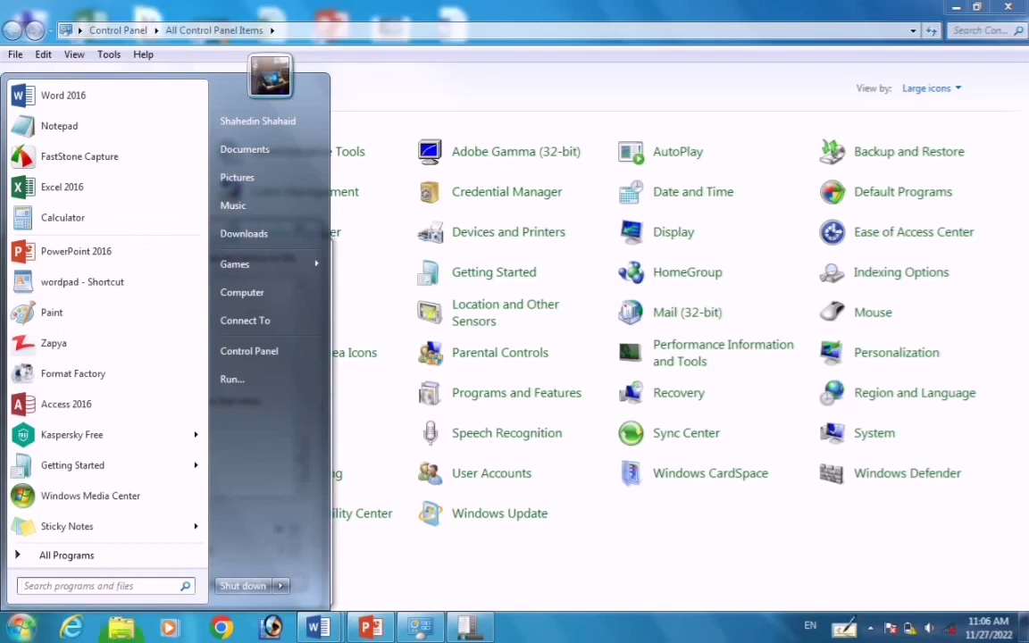
{"action": "left_click", "coordinate": [474, 625]}
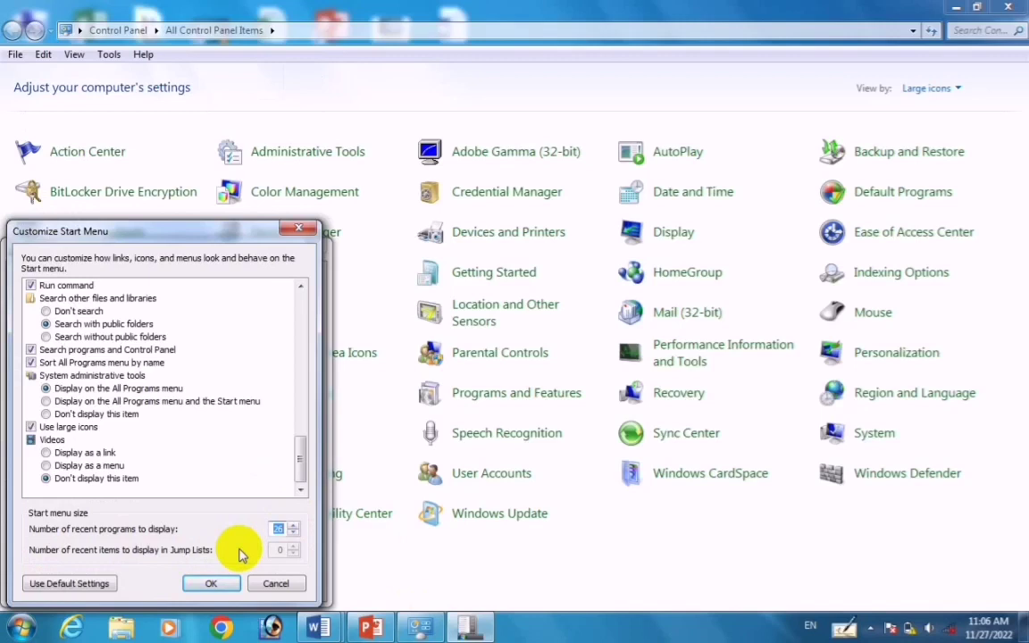
{"action": "left_click", "coordinate": [19, 628]}
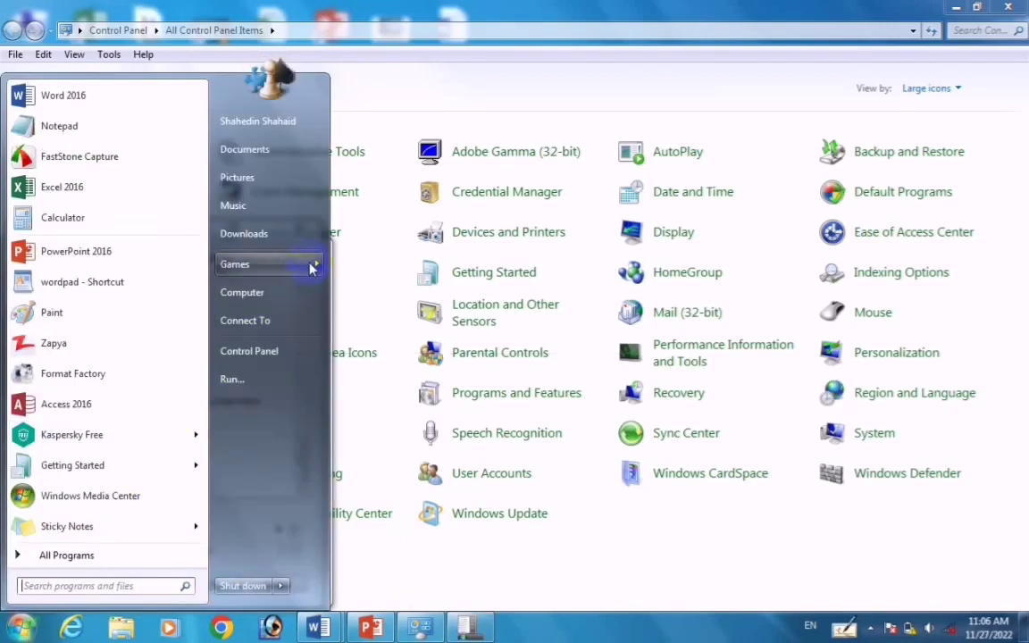
{"action": "mouse_move", "coordinate": [312, 268]}
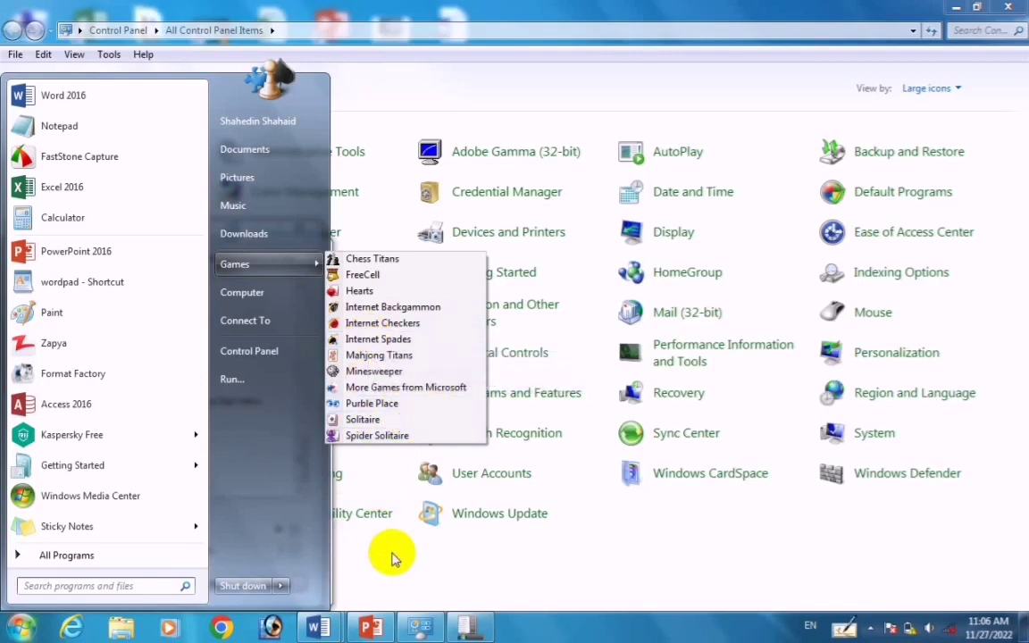
{"action": "left_click", "coordinate": [467, 628]}
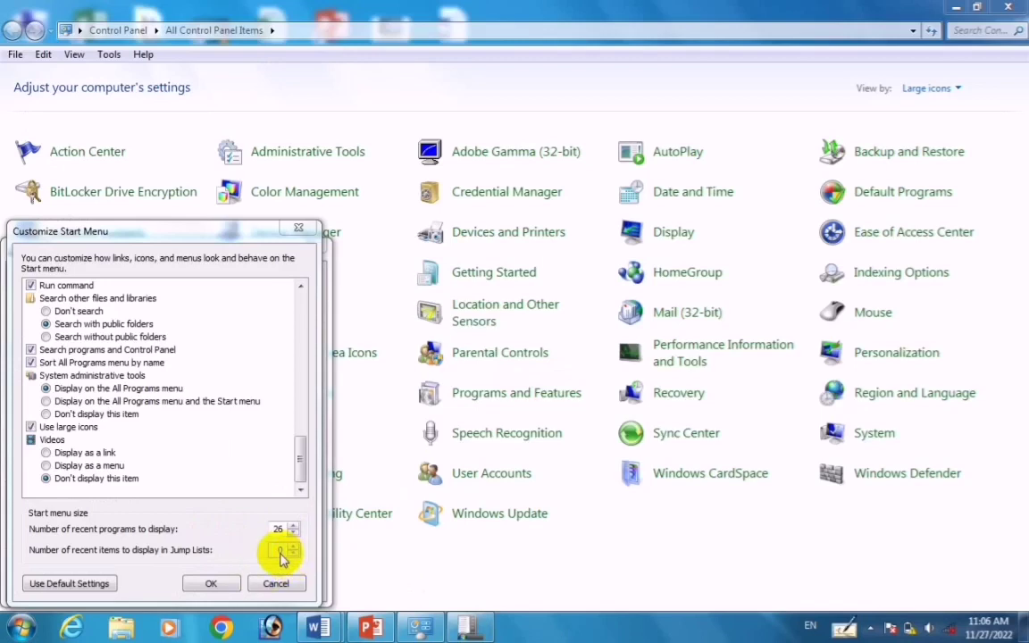
{"action": "left_click", "coordinate": [221, 583]}
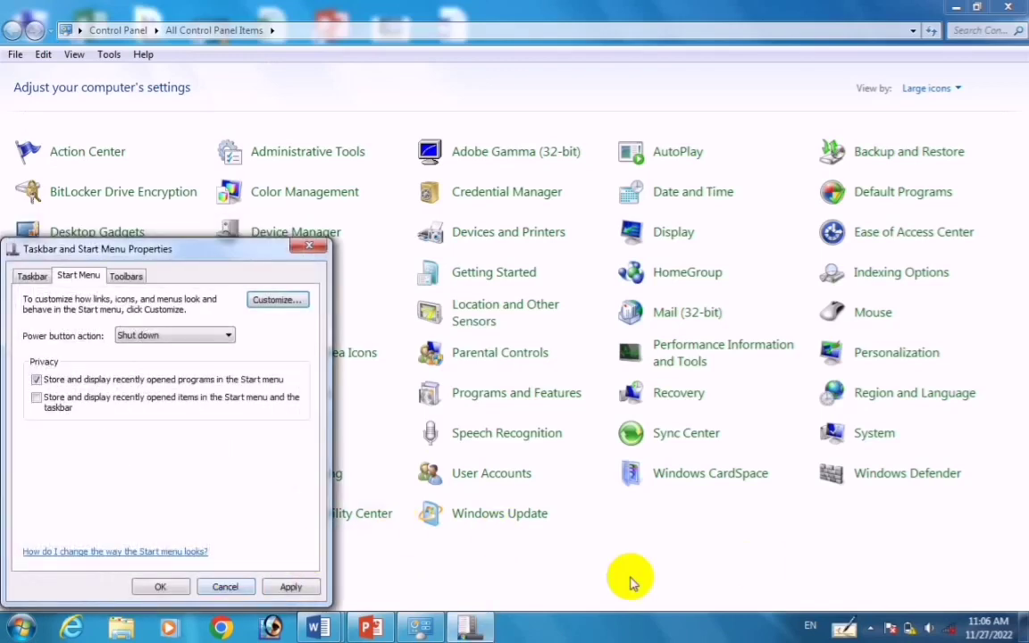